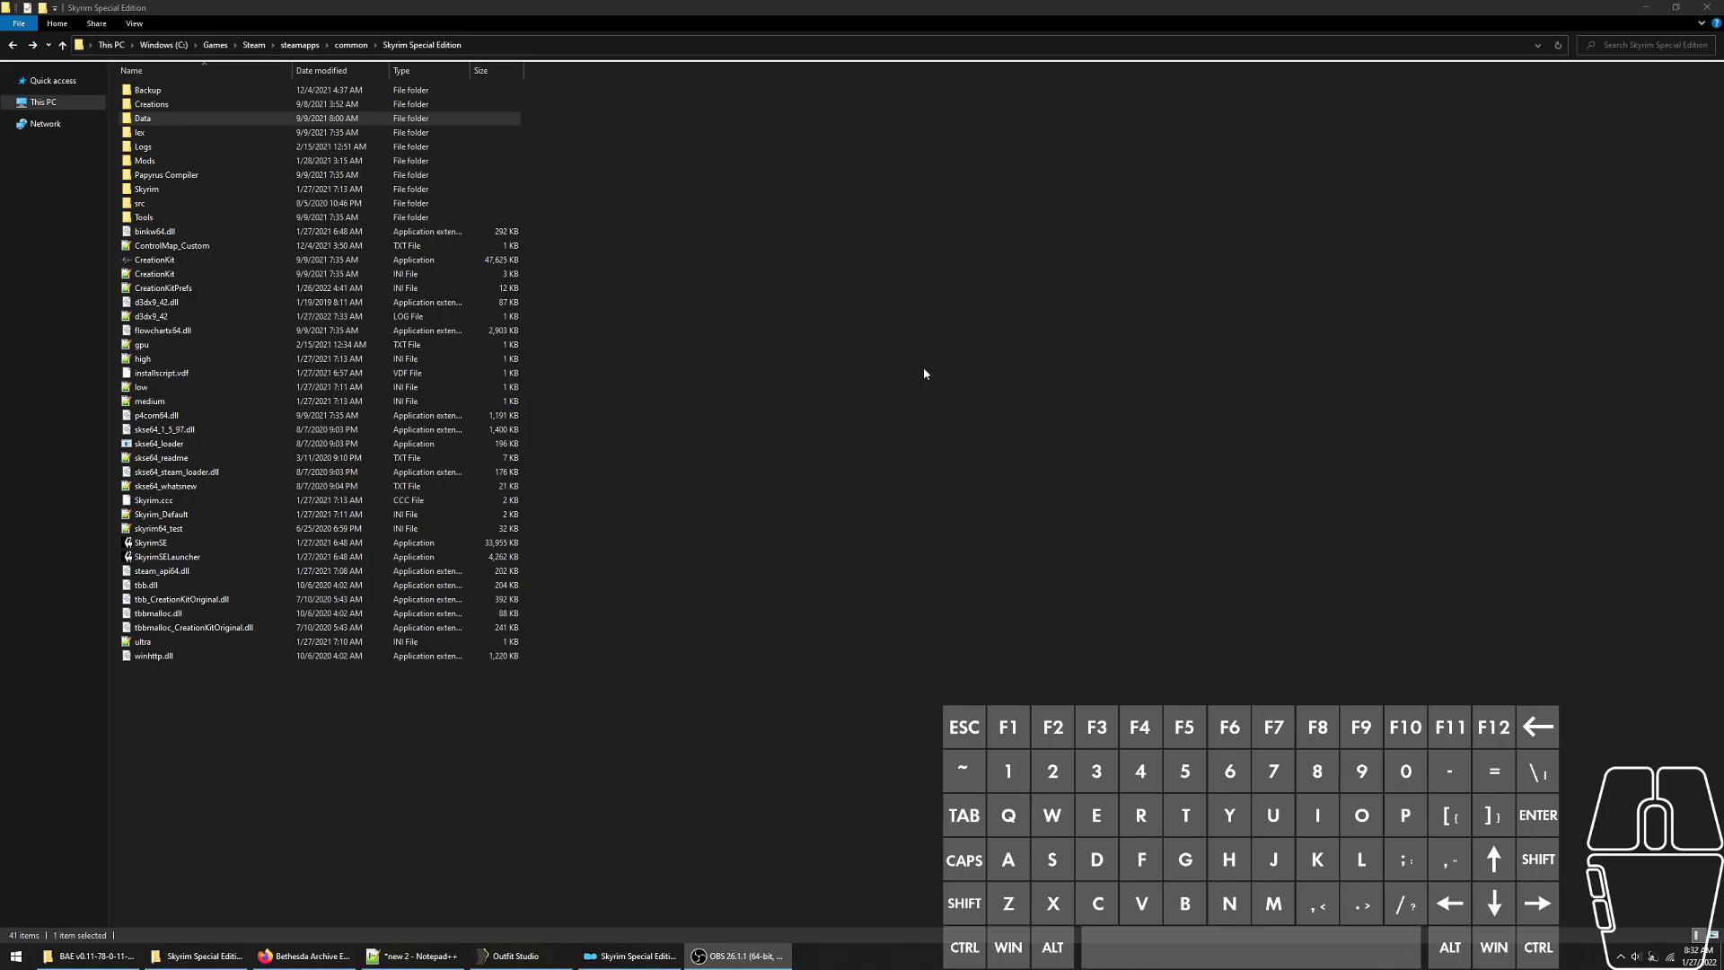
# - Open the game's Data folder of .bsa archives and restore Explorer to a smaller window
pyautogui.click(831, 349)
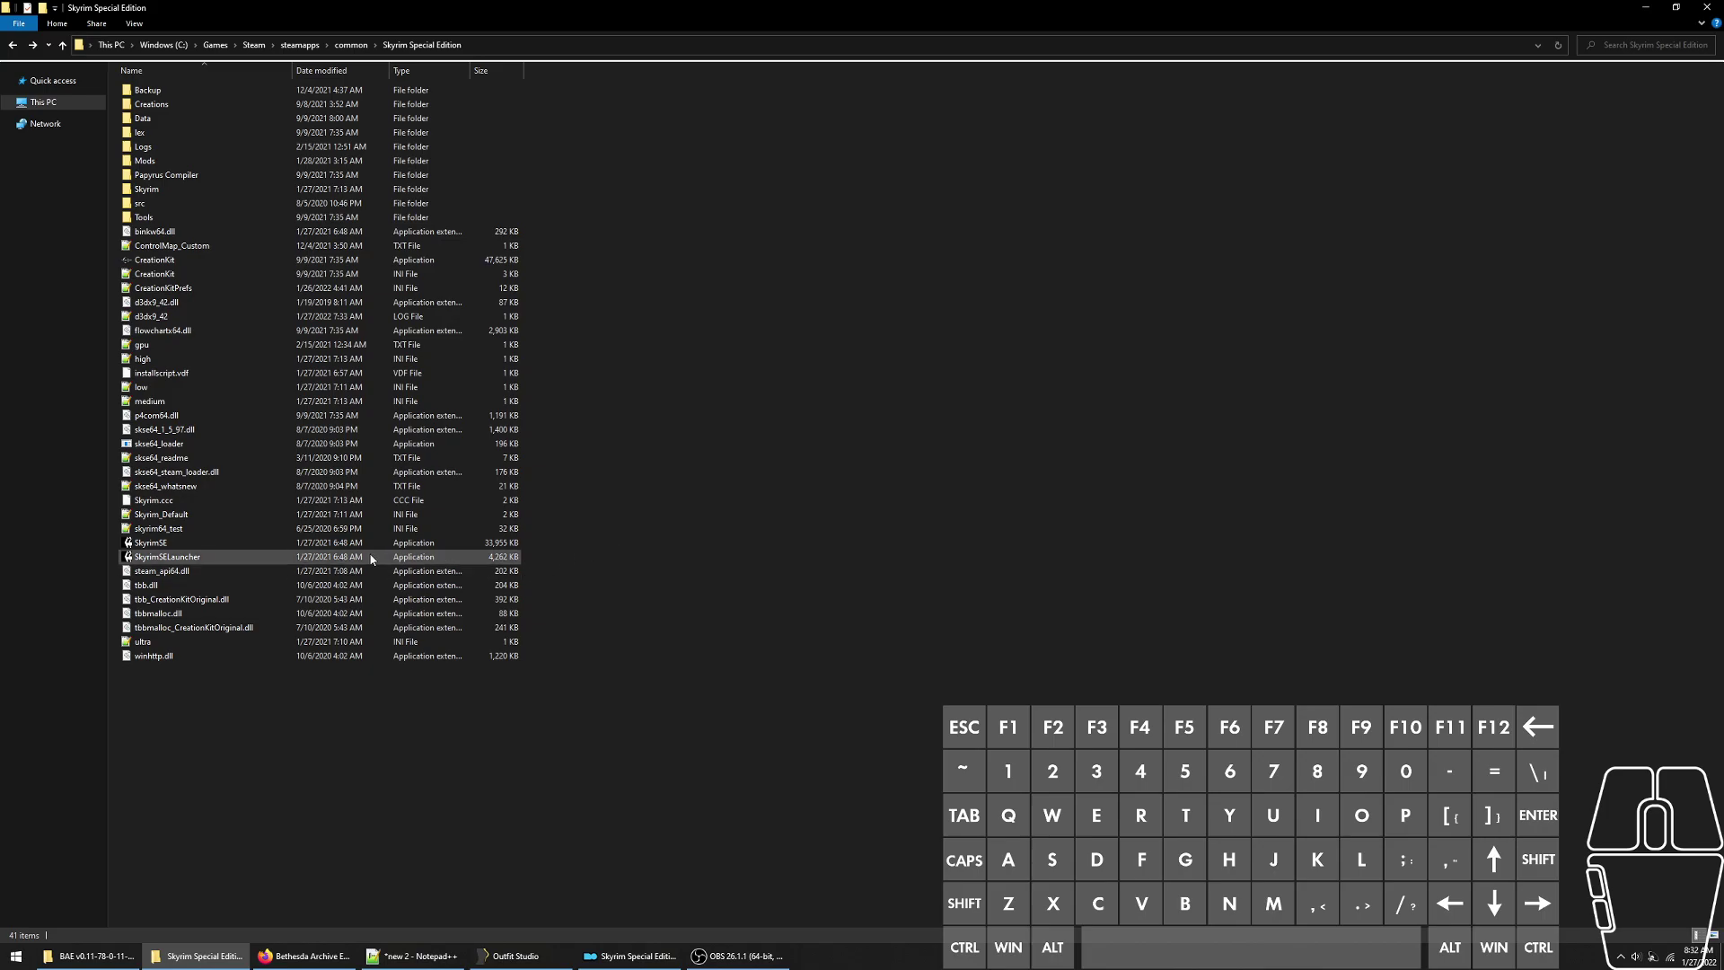
pyautogui.click(424, 545)
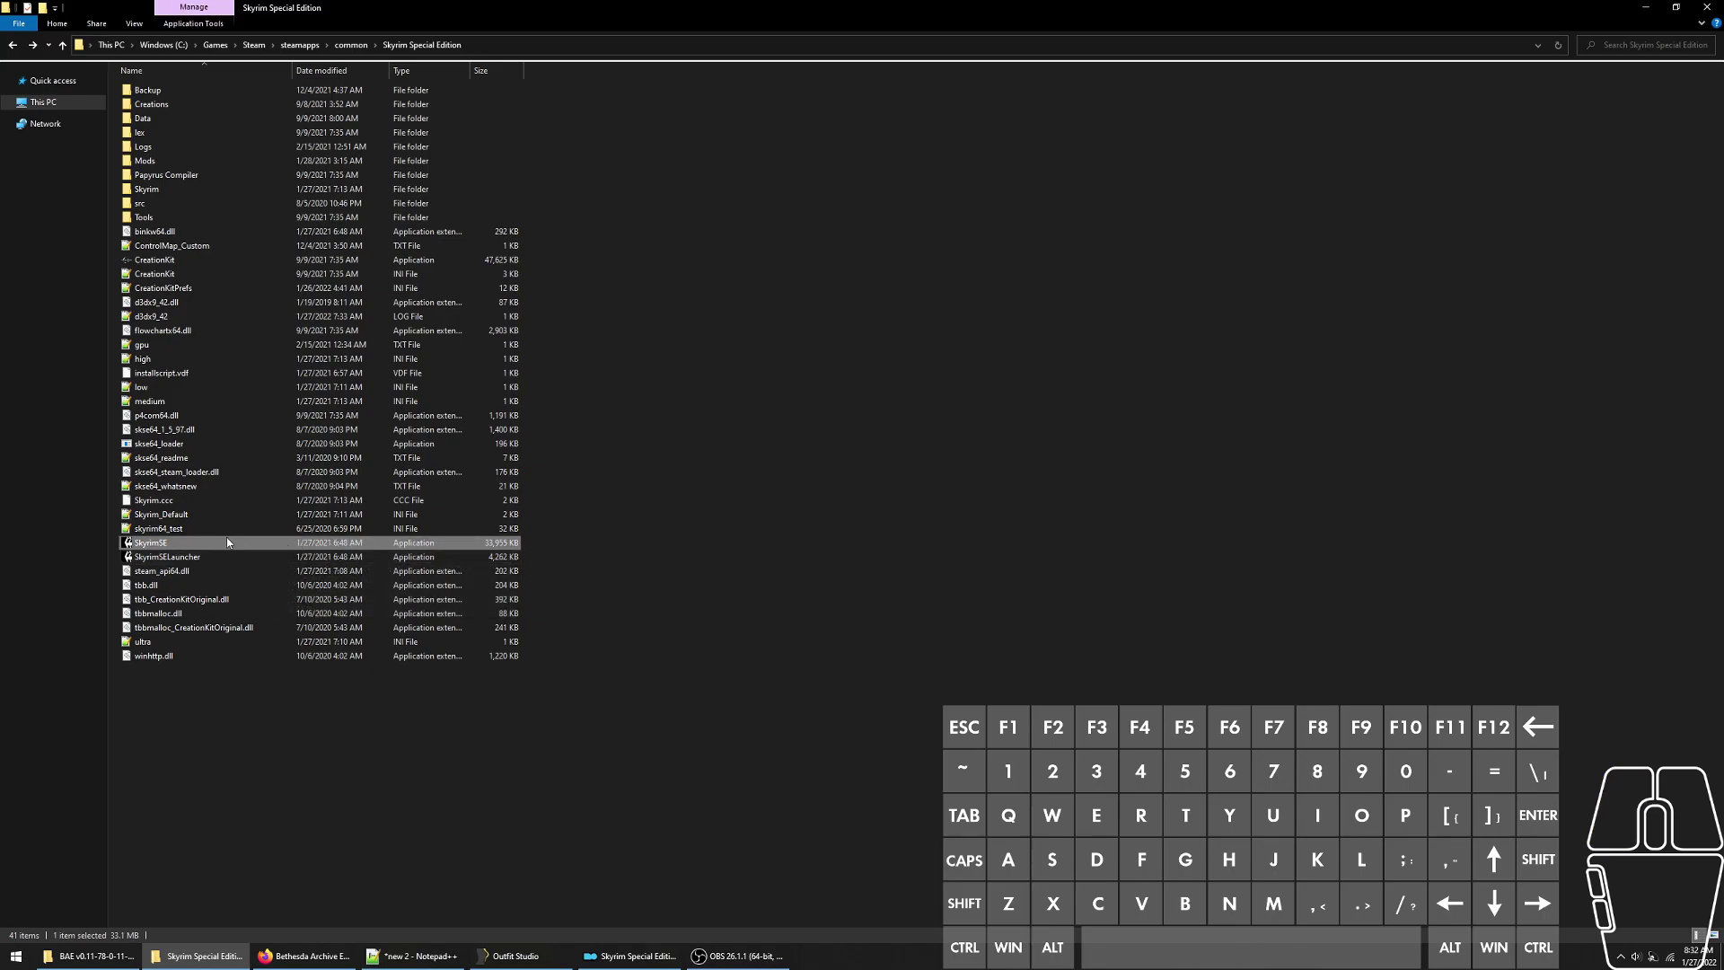
pyautogui.click(702, 381)
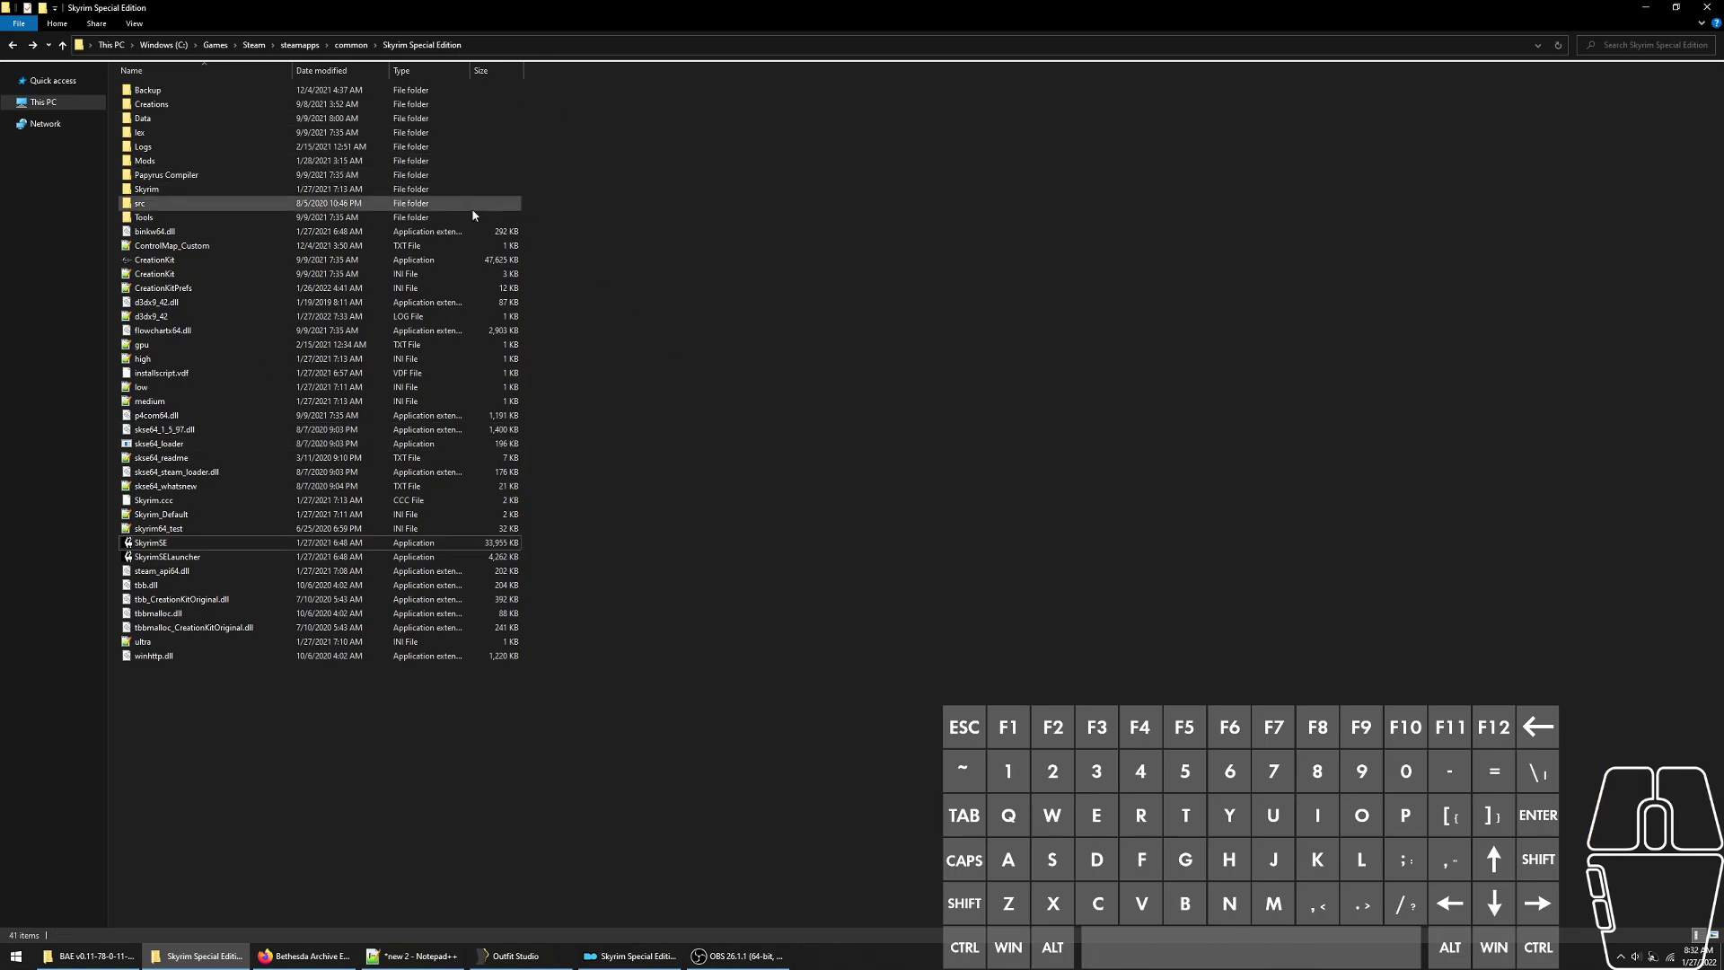
pyautogui.doubleClick(186, 118)
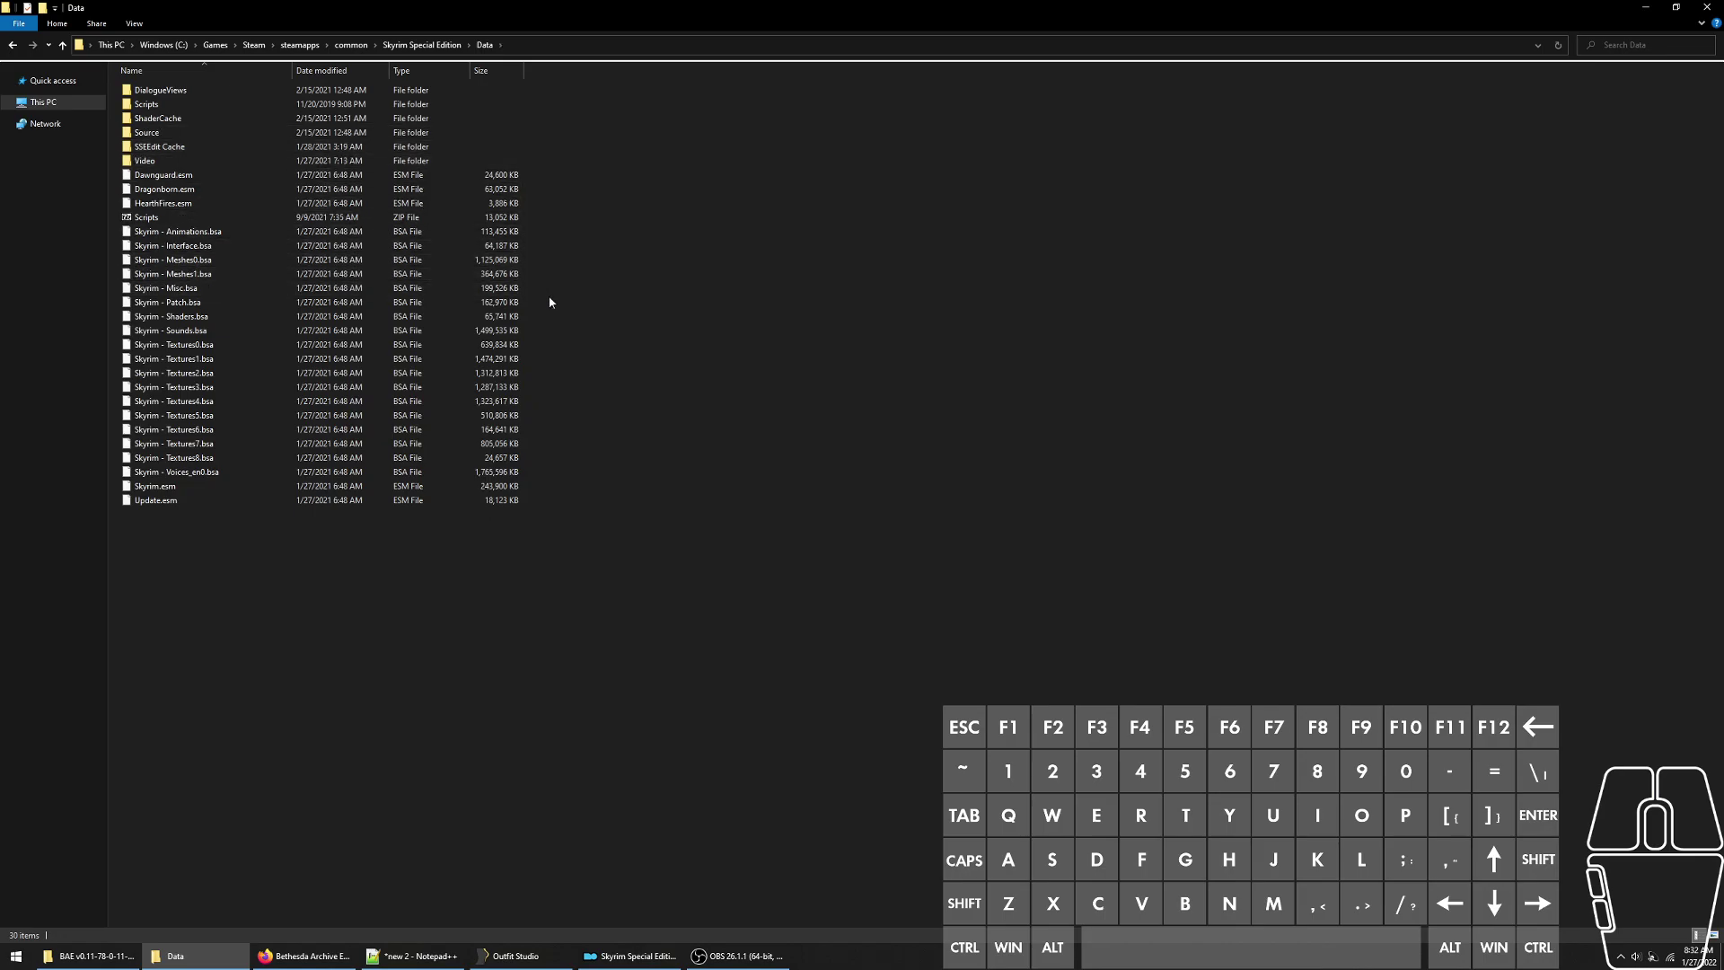
pyautogui.moveTo(551, 241); pyautogui.dragTo(402, 469)
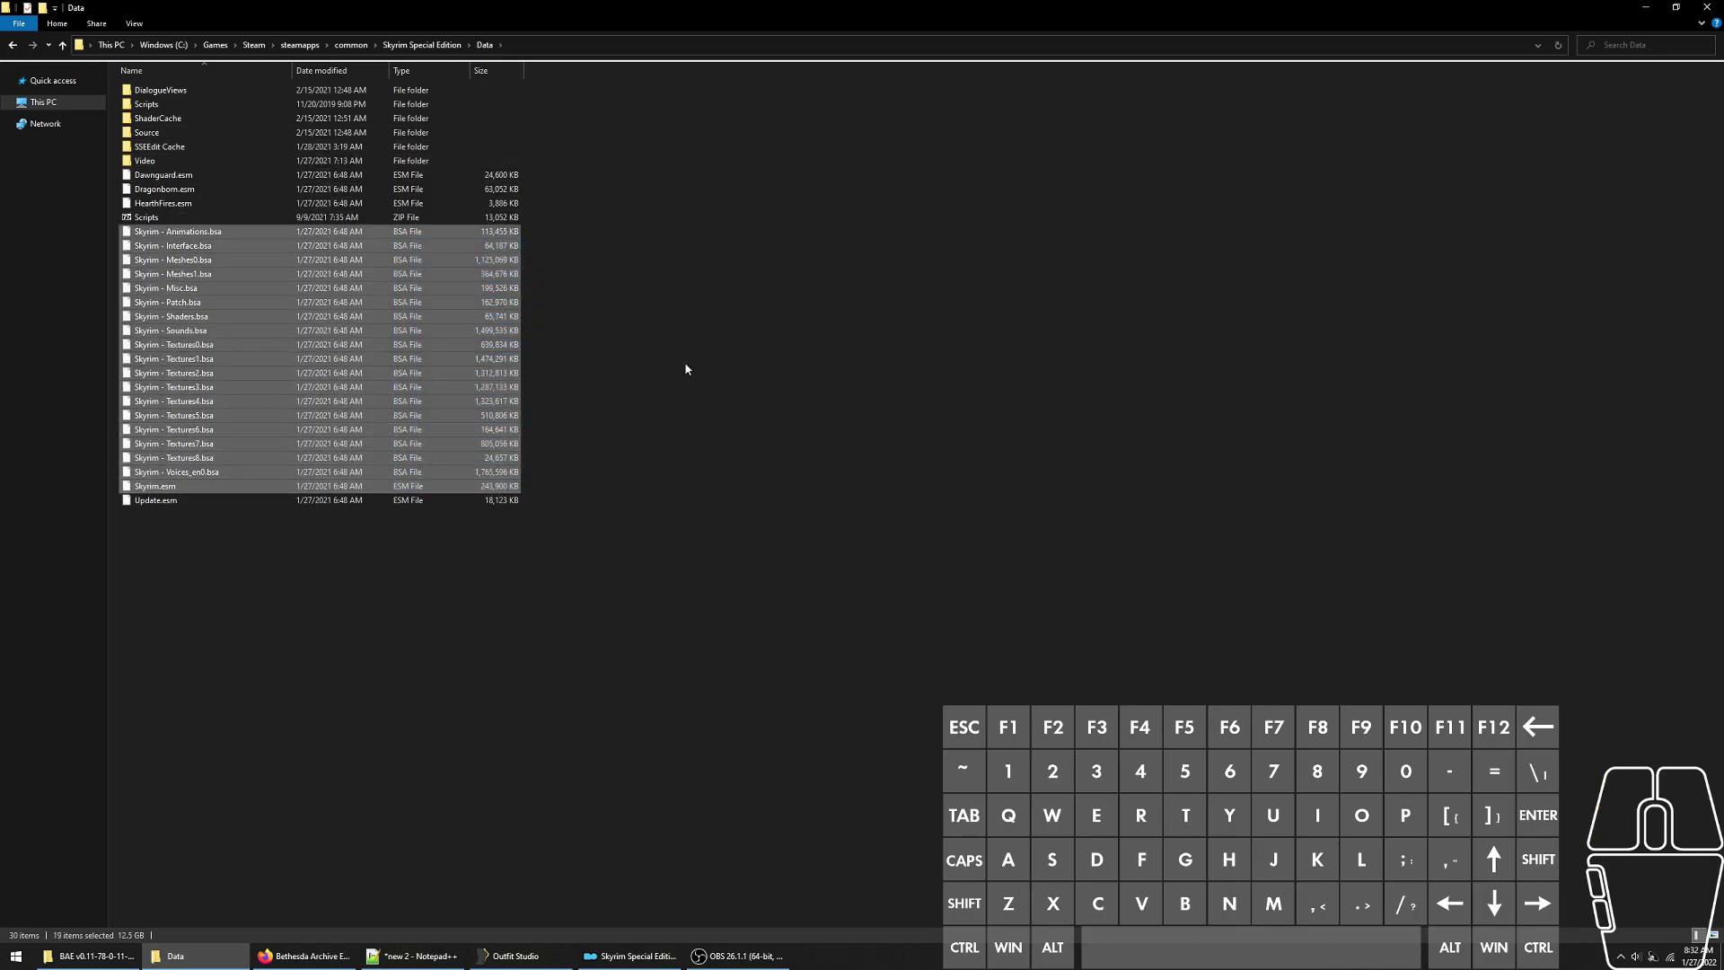
pyautogui.click(685, 361)
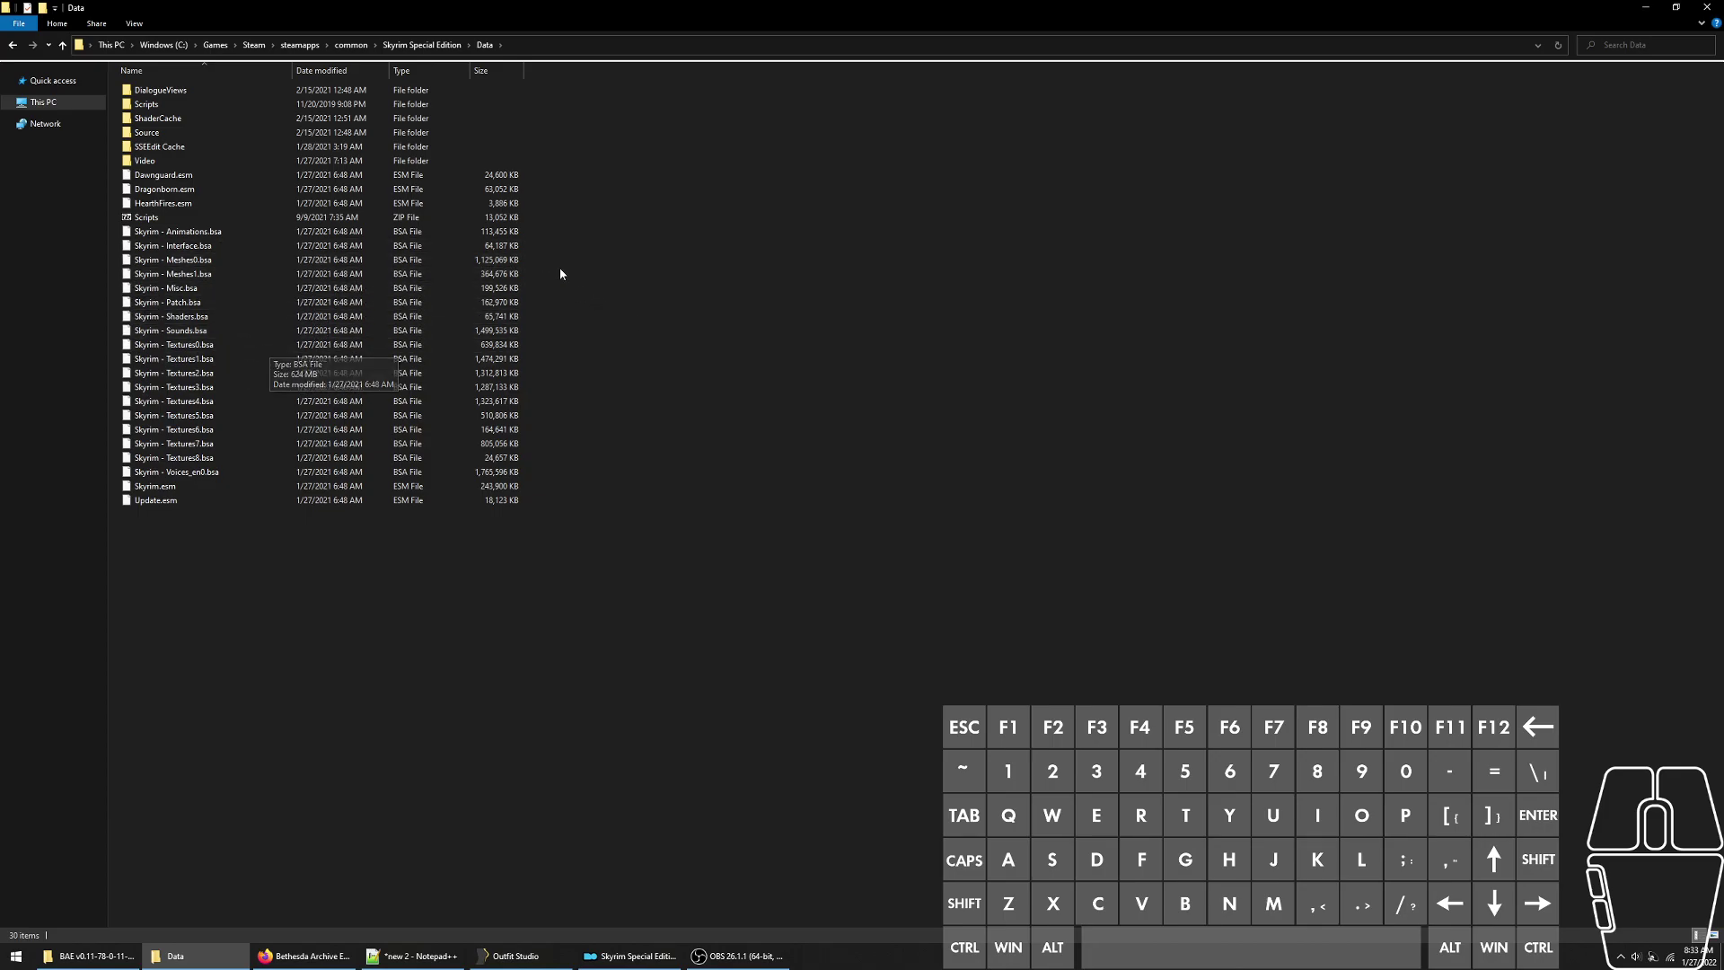
pyautogui.doubleClick(774, 7)
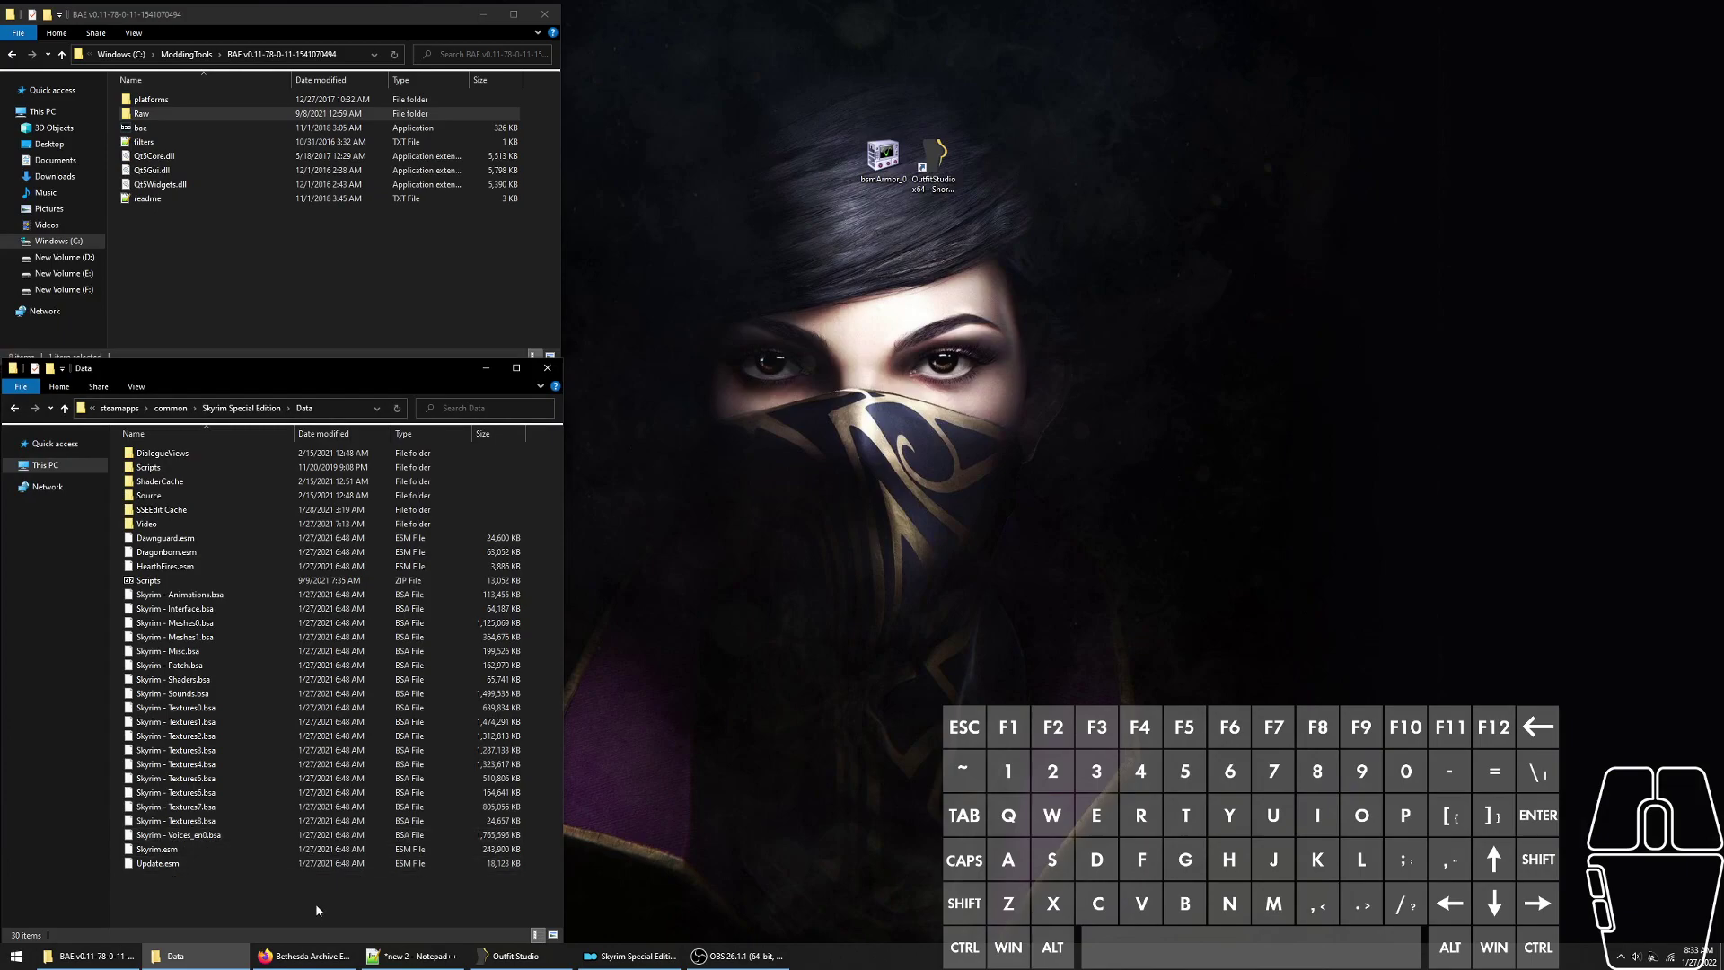
pyautogui.click(332, 953)
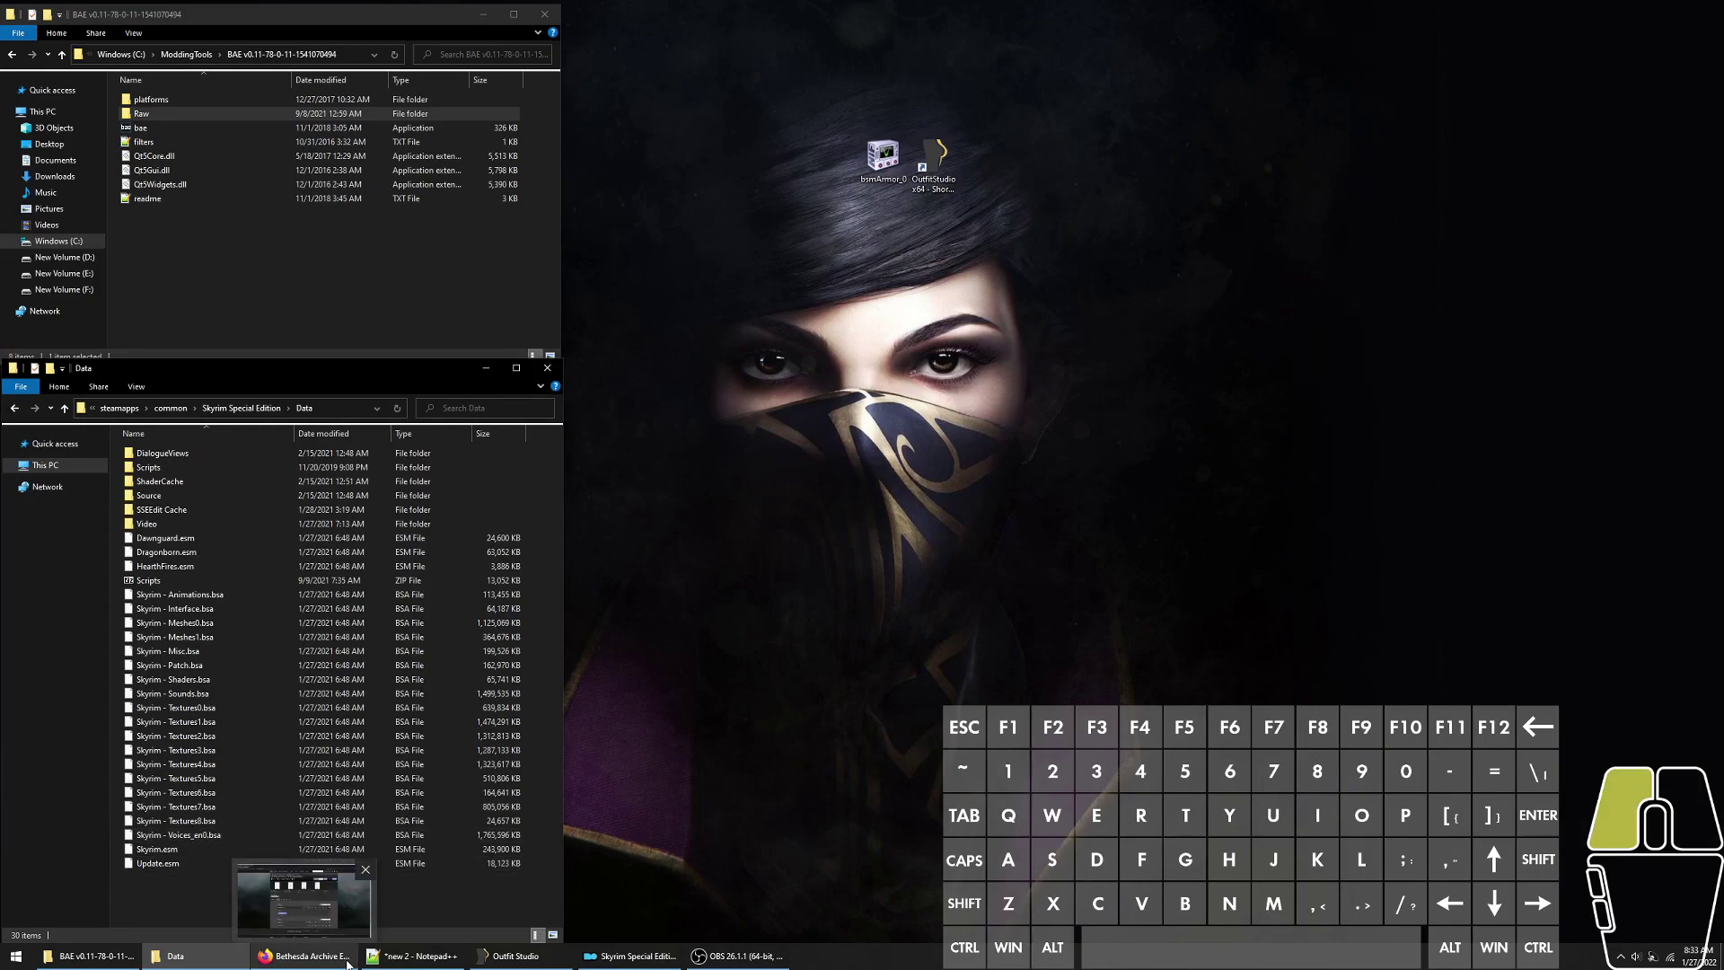
pyautogui.click(453, 453)
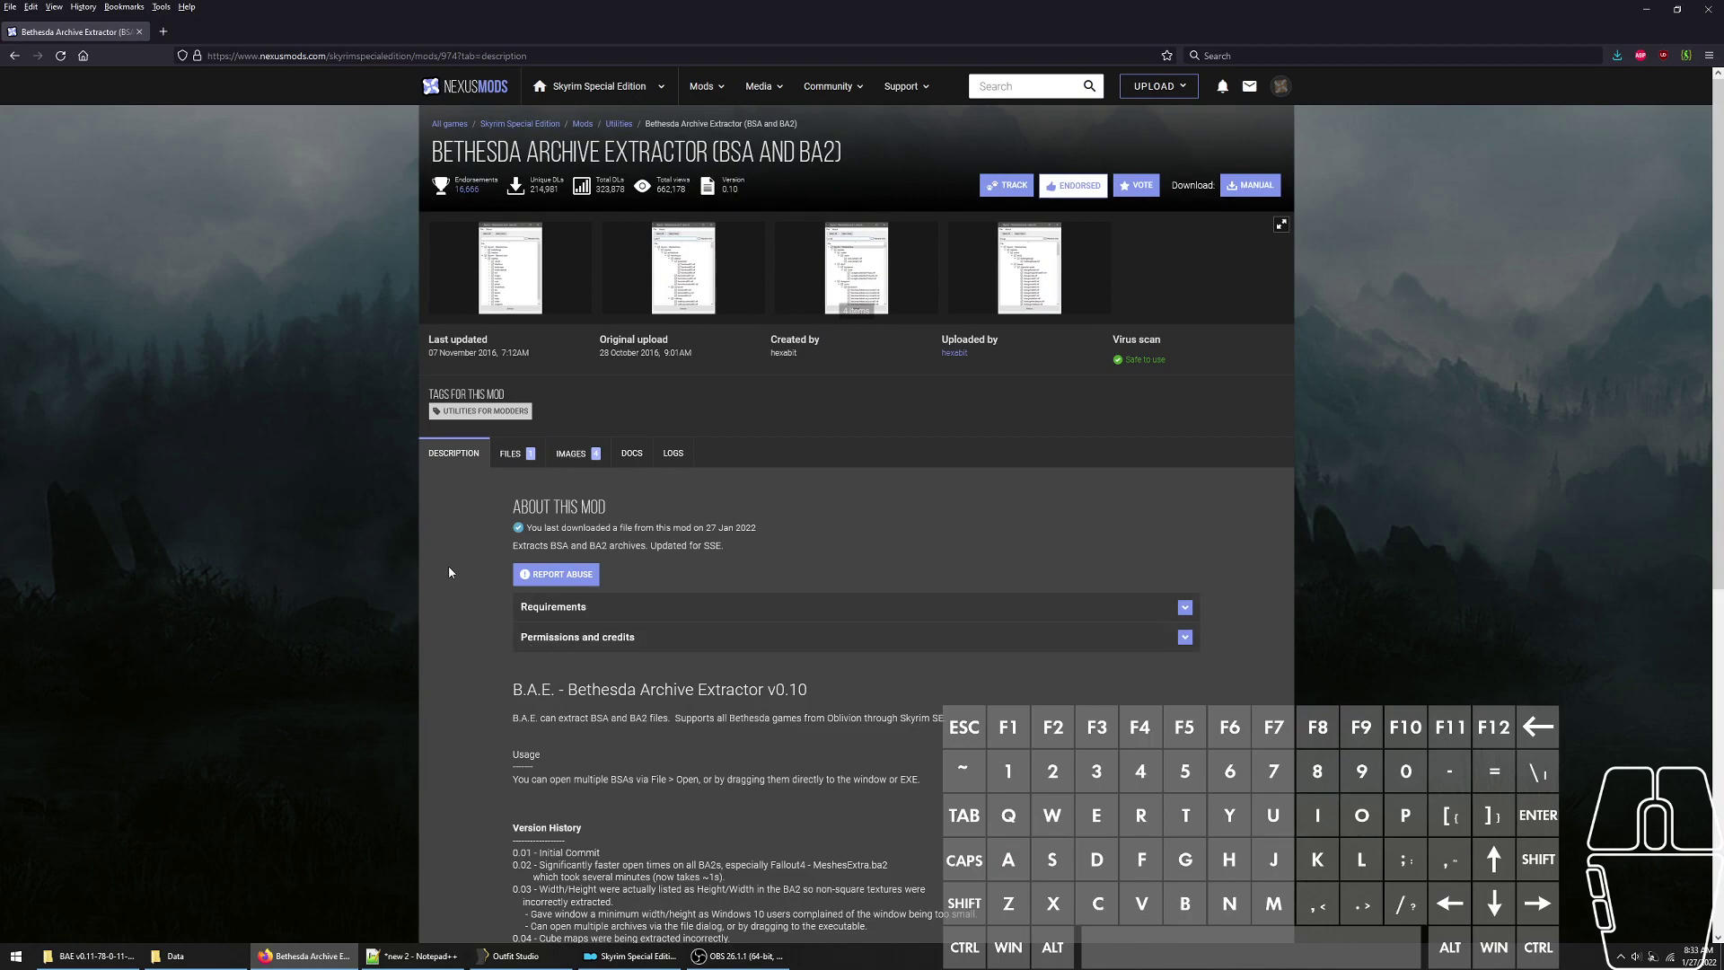
pyautogui.scroll(-2, 905, 696)
pyautogui.scroll(2, 808, 628)
pyautogui.click(512, 455)
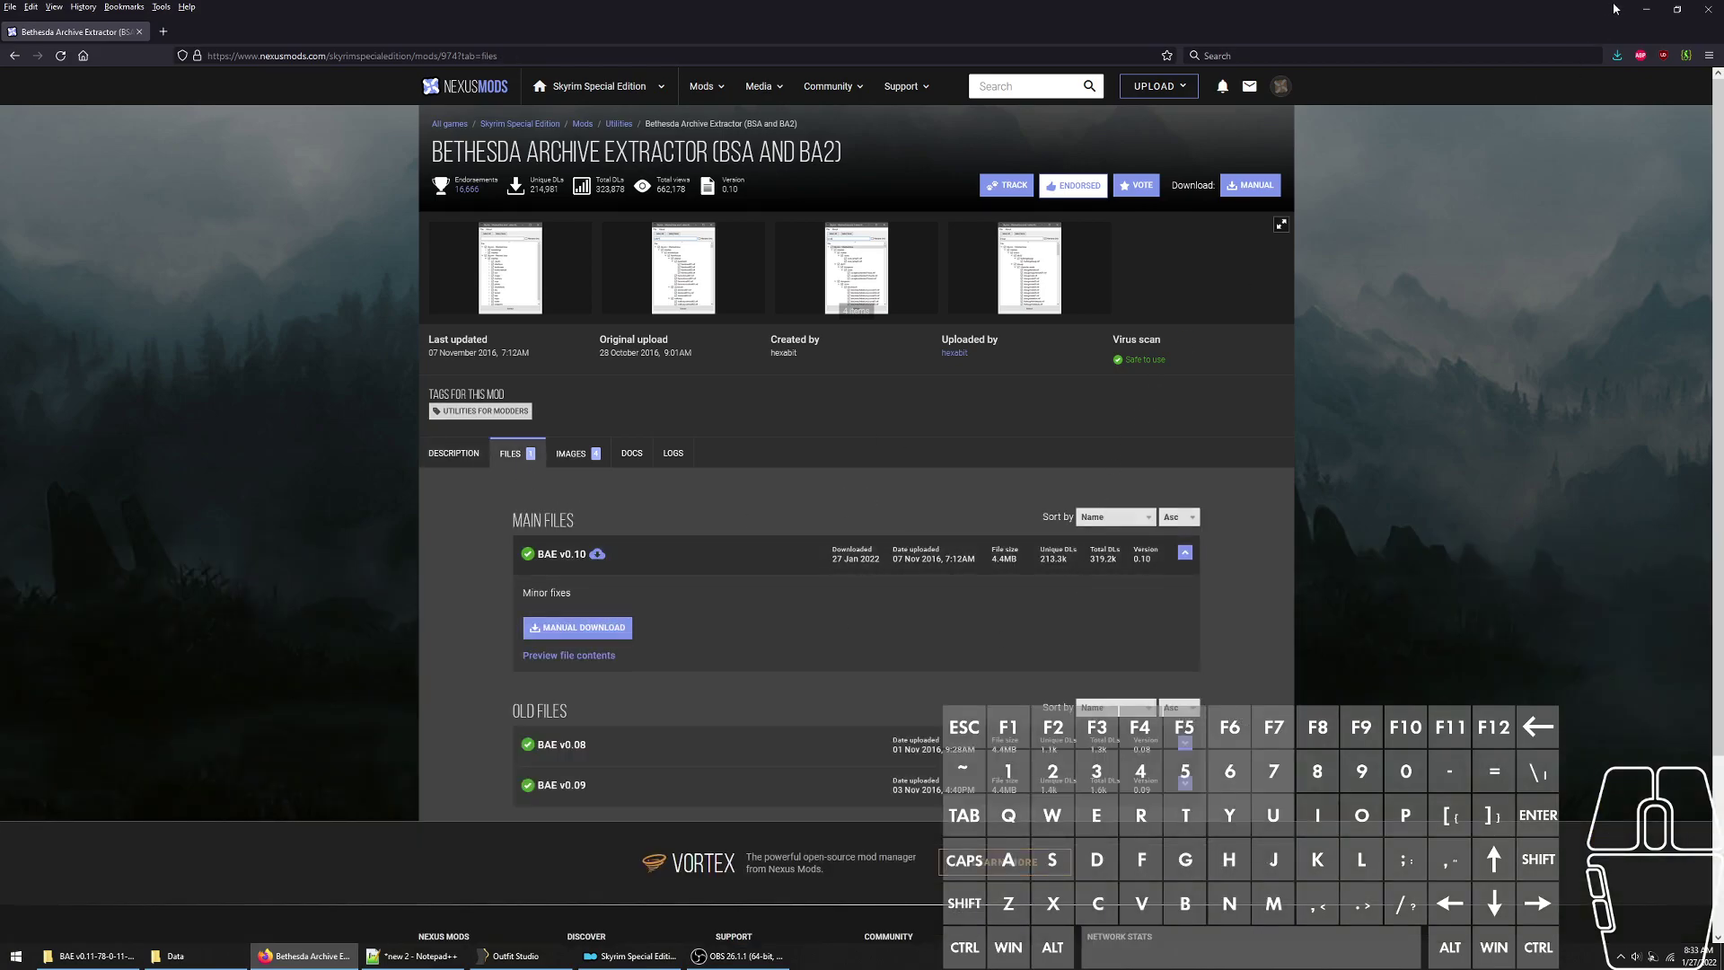
pyautogui.click(1646, 9)
# - Launch bae.exe from the BAE tool folder
pyautogui.click(279, 184)
pyautogui.click(269, 216)
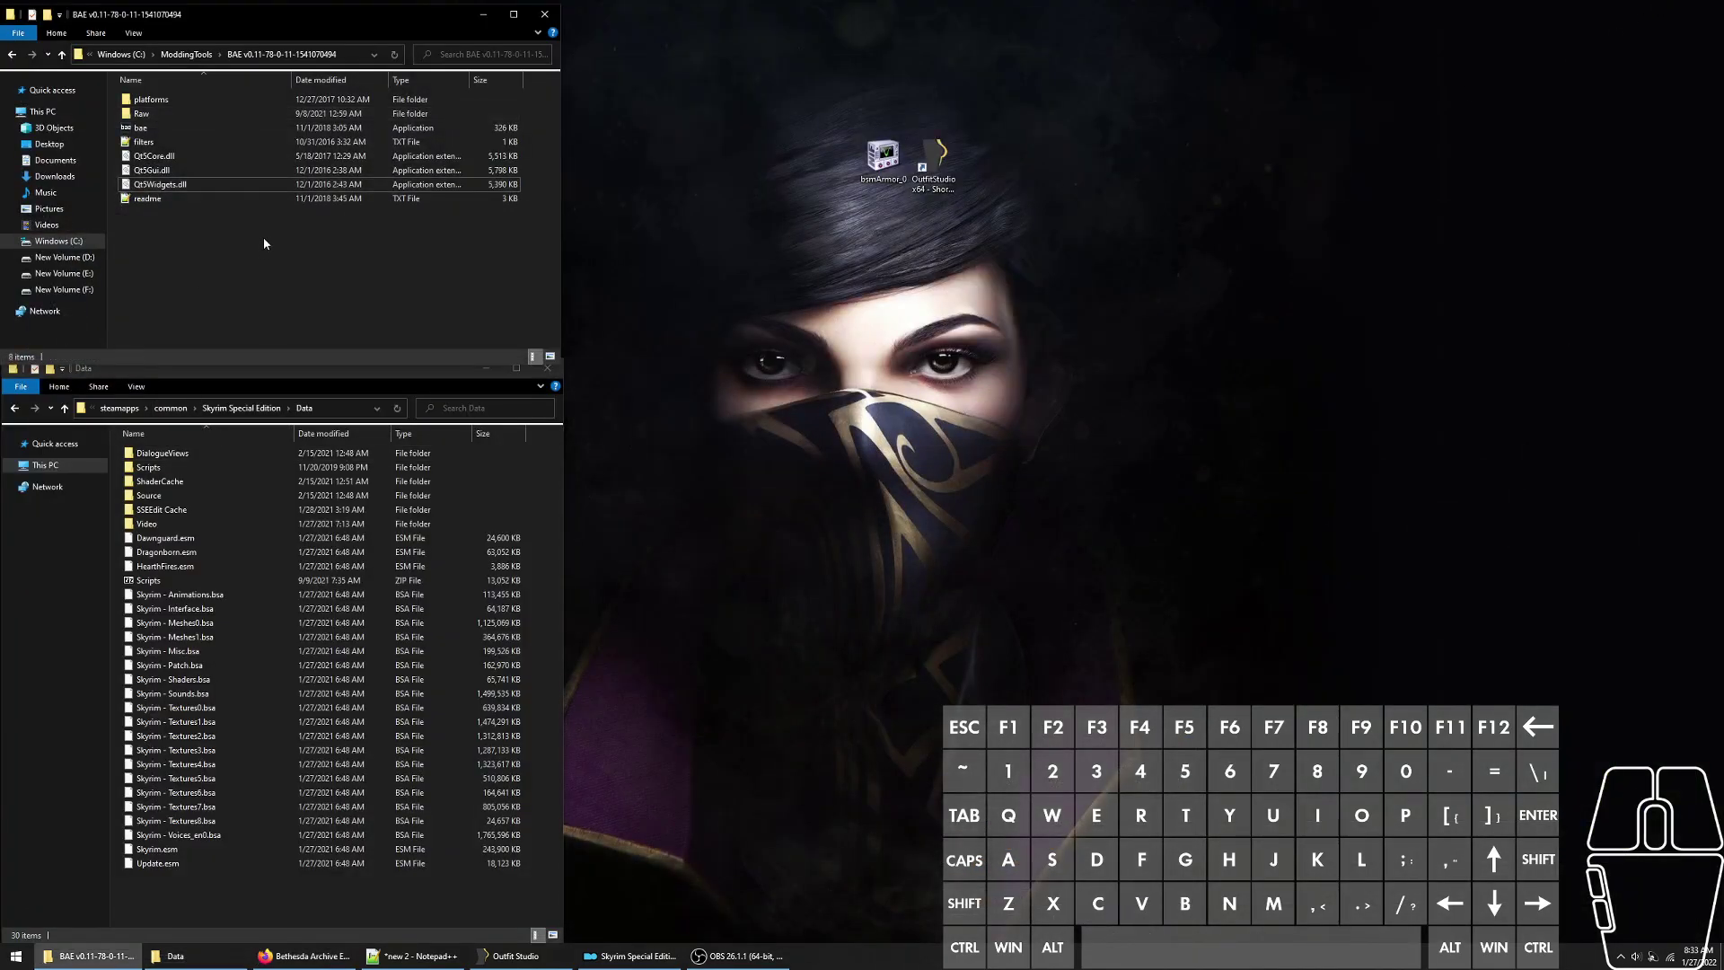
pyautogui.click(231, 288)
pyautogui.moveTo(315, 292); pyautogui.dragTo(344, 100)
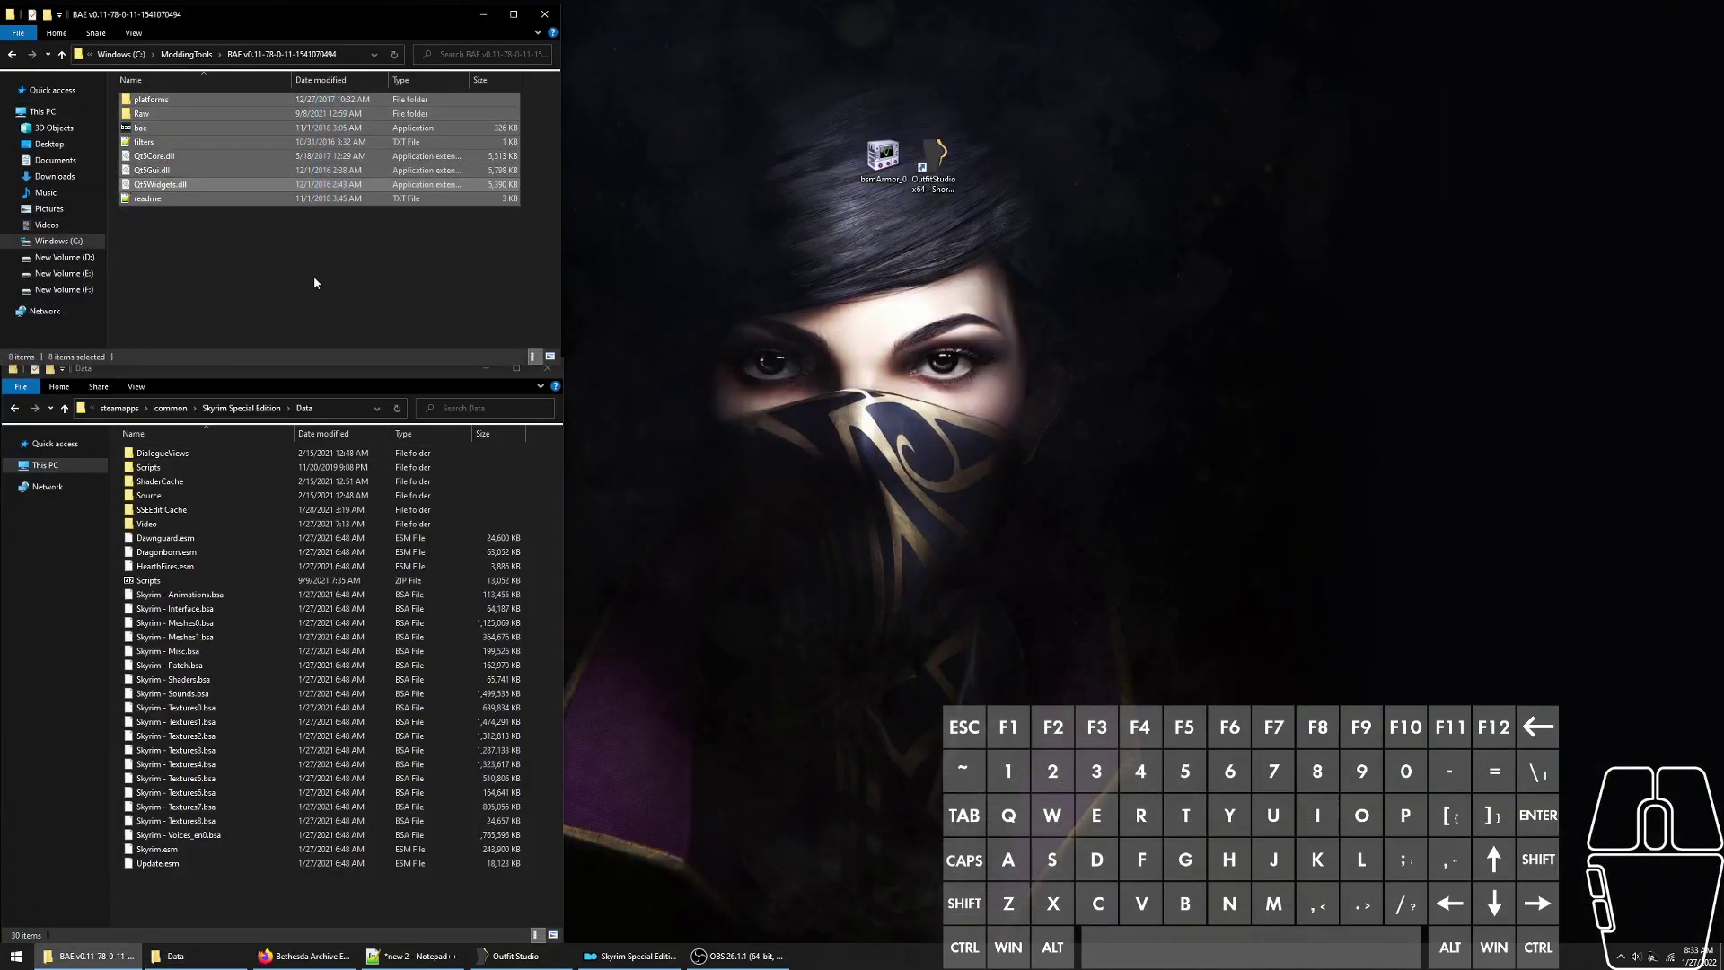
pyautogui.click(314, 277)
pyautogui.click(353, 130)
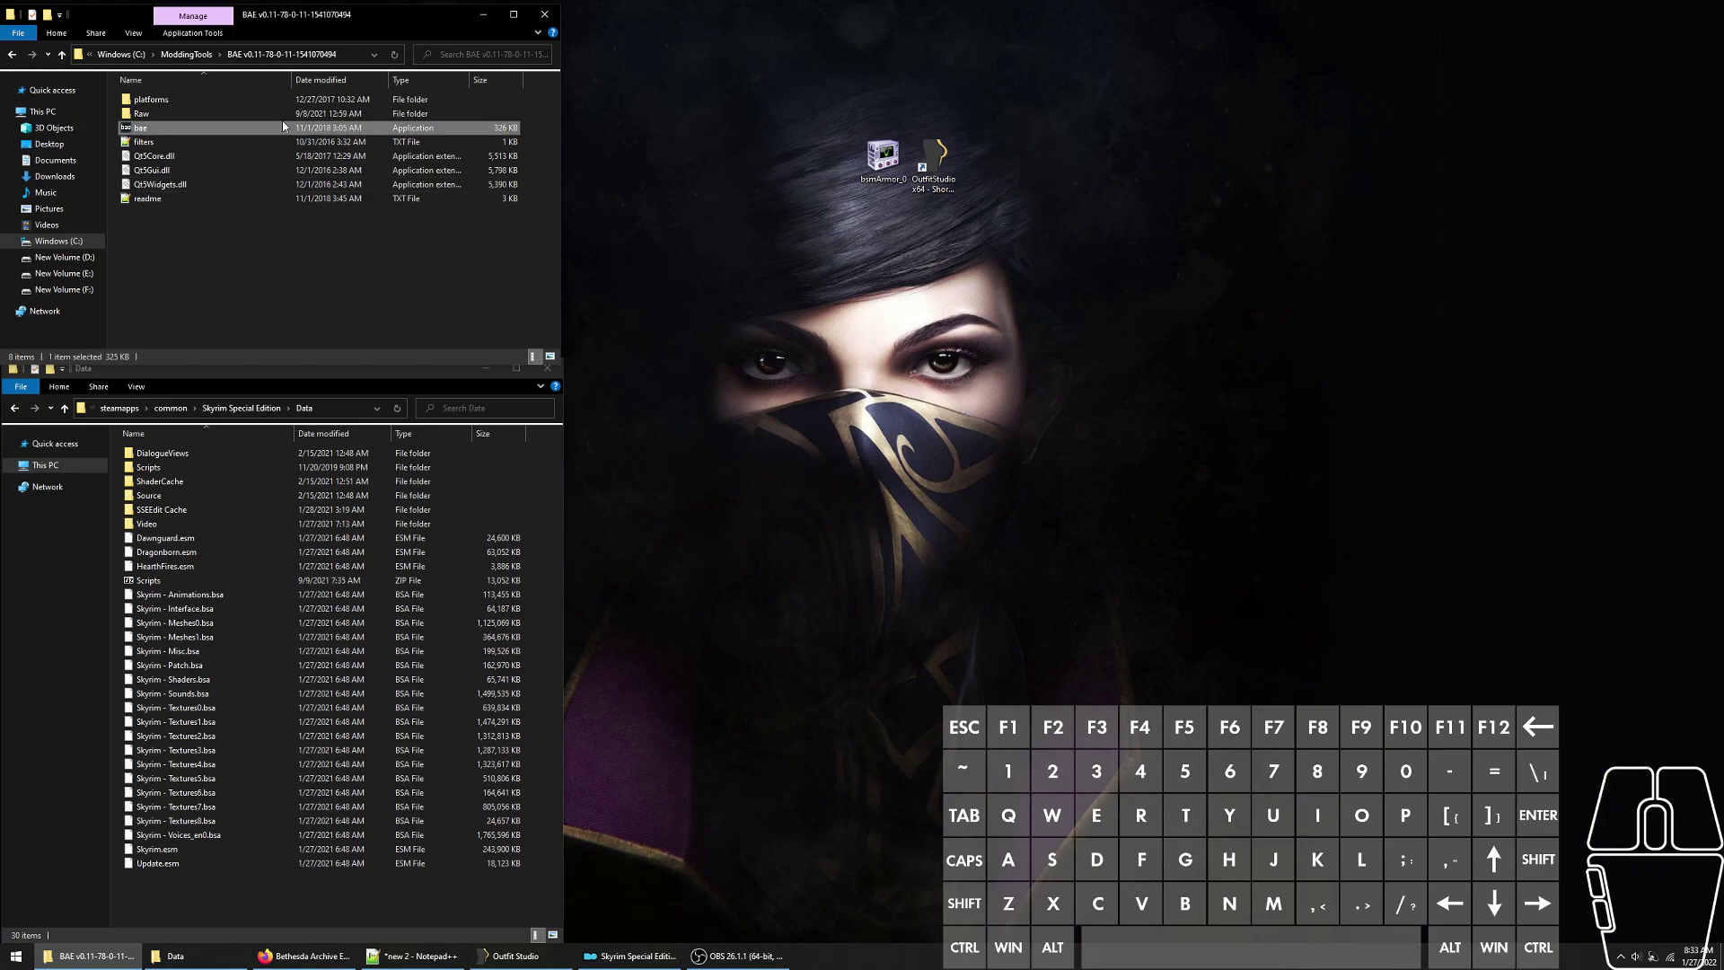
pyautogui.doubleClick(147, 128)
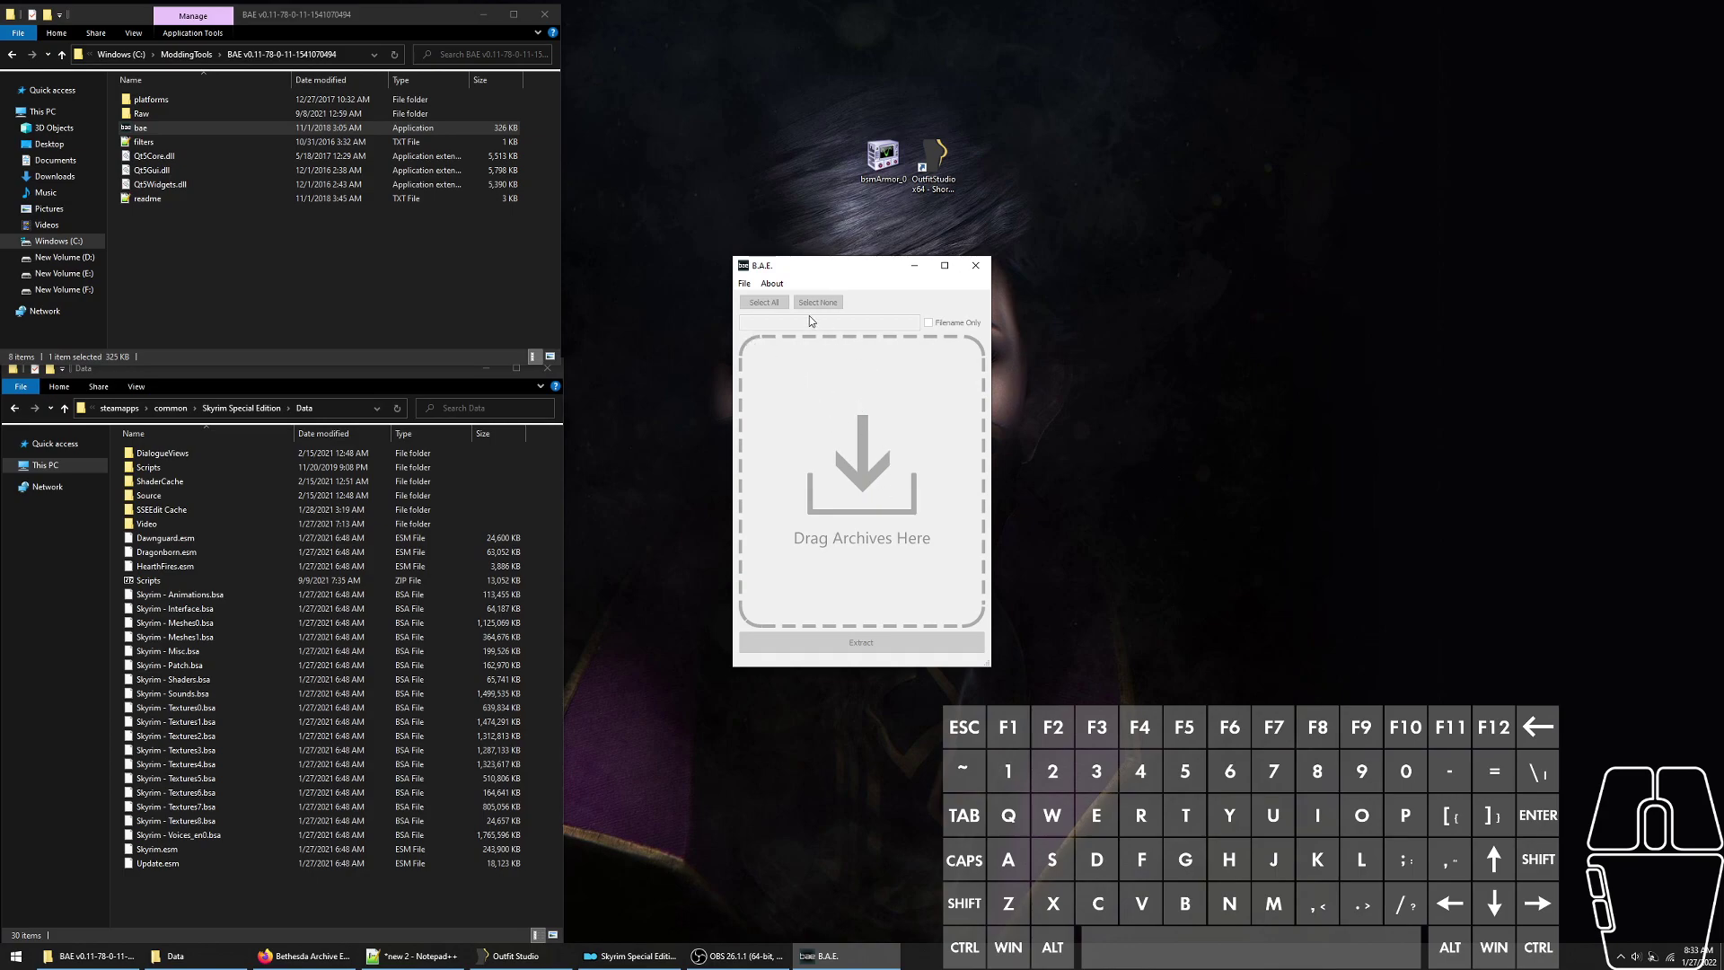
# - Check the extractor's menus, then drag Skyrim - Meshes0.bsa from the Data folder into it
pyautogui.click(744, 283)
pyautogui.moveTo(744, 283)
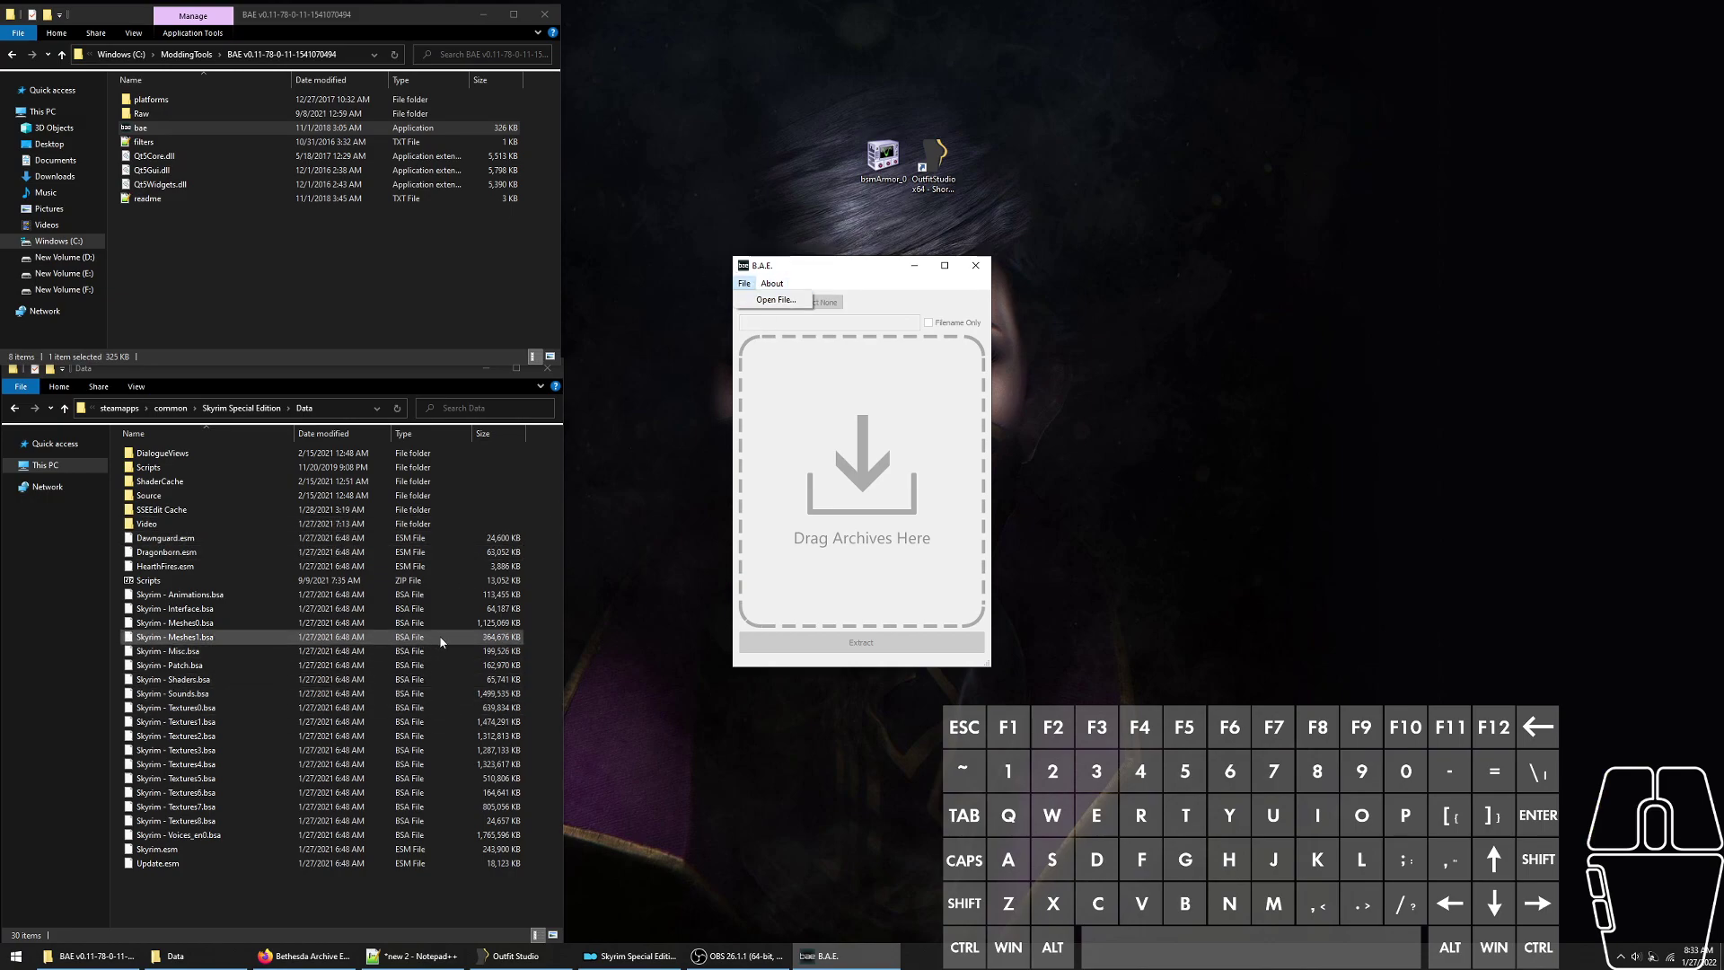
pyautogui.click(543, 620)
pyautogui.click(316, 620)
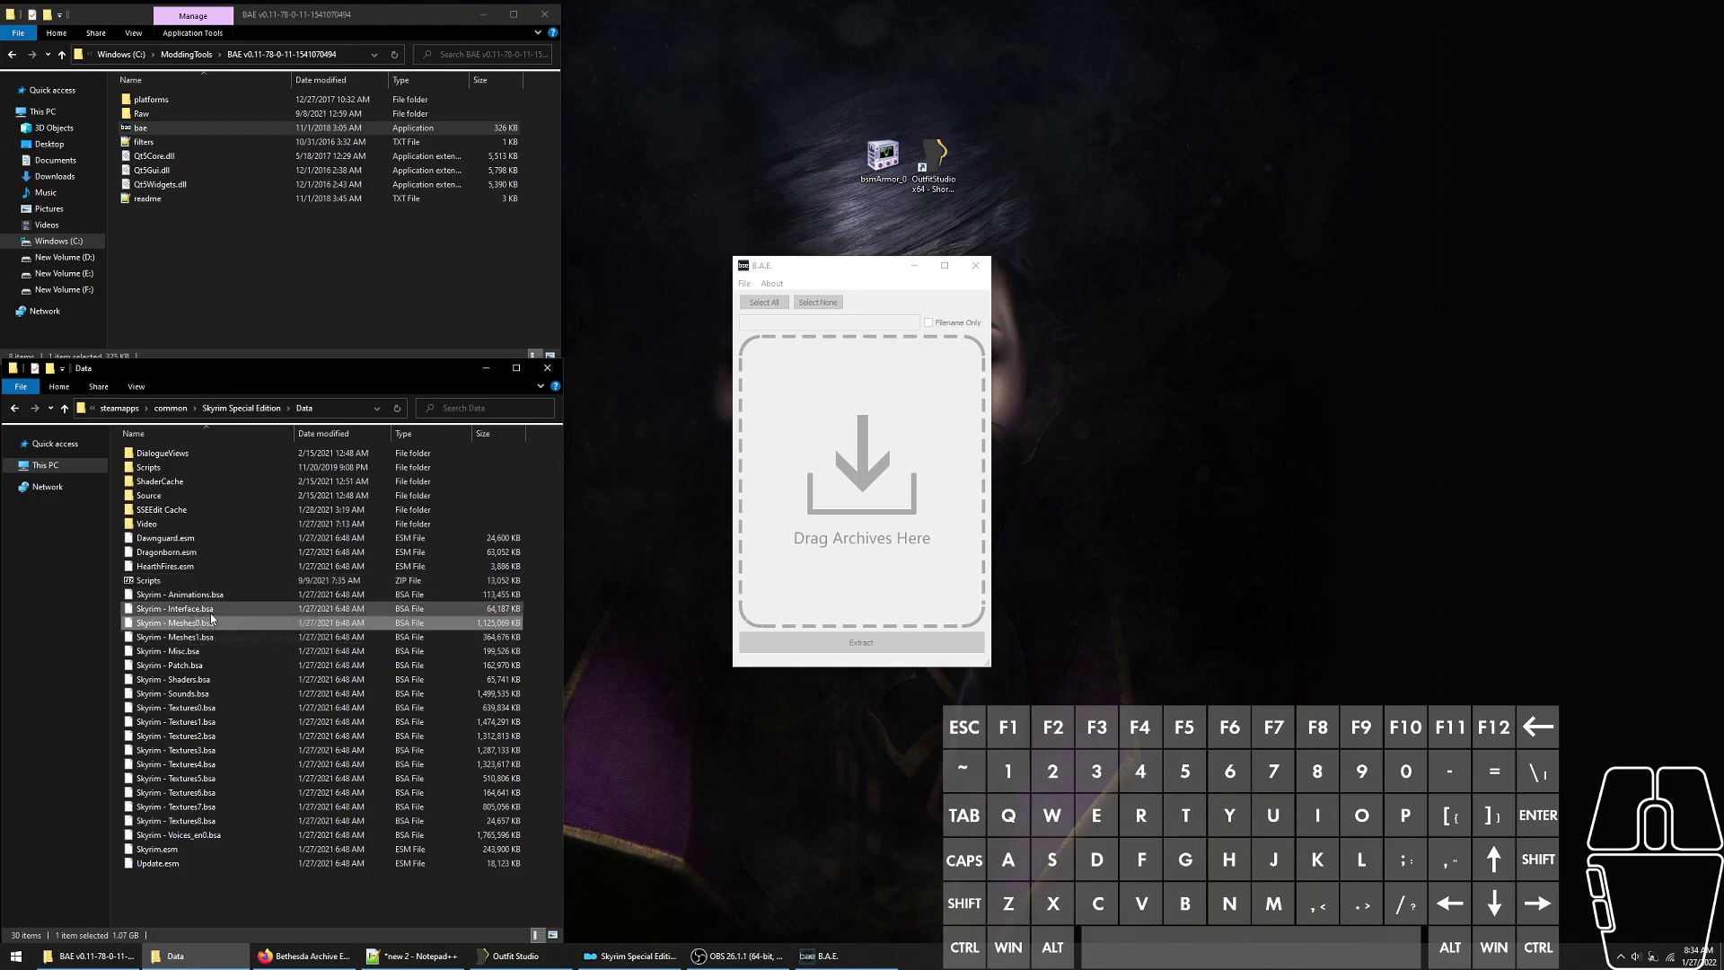
pyautogui.moveTo(221, 629); pyautogui.dragTo(783, 594)
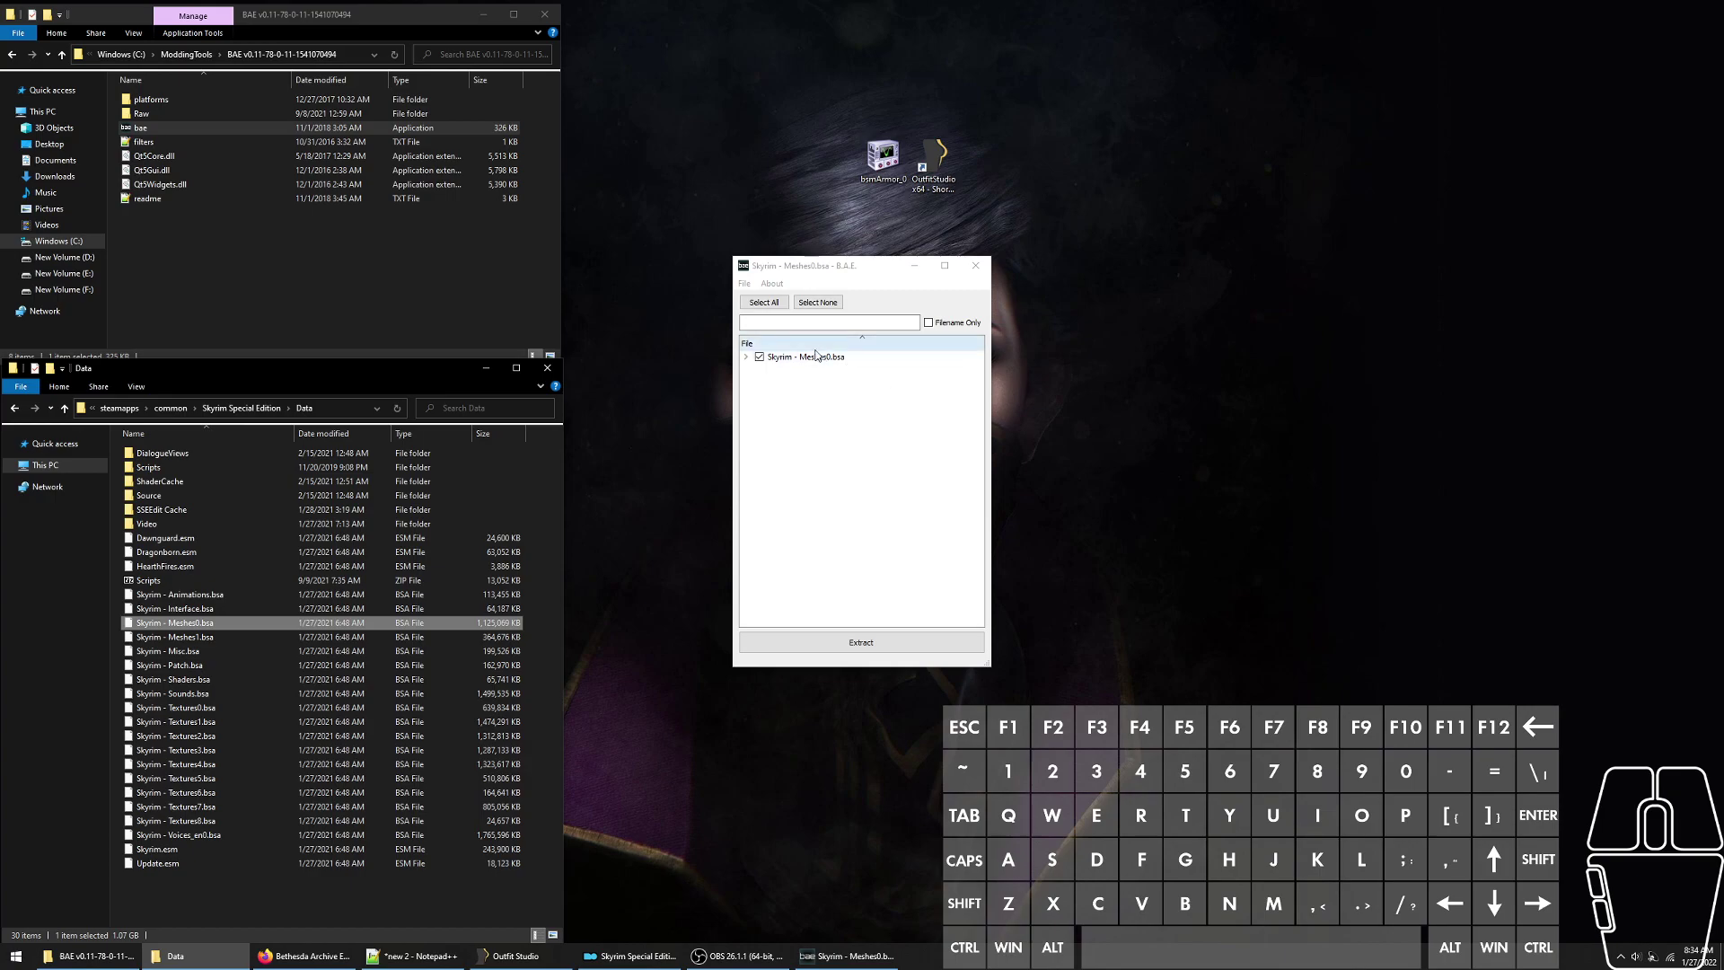
pyautogui.click(913, 654)
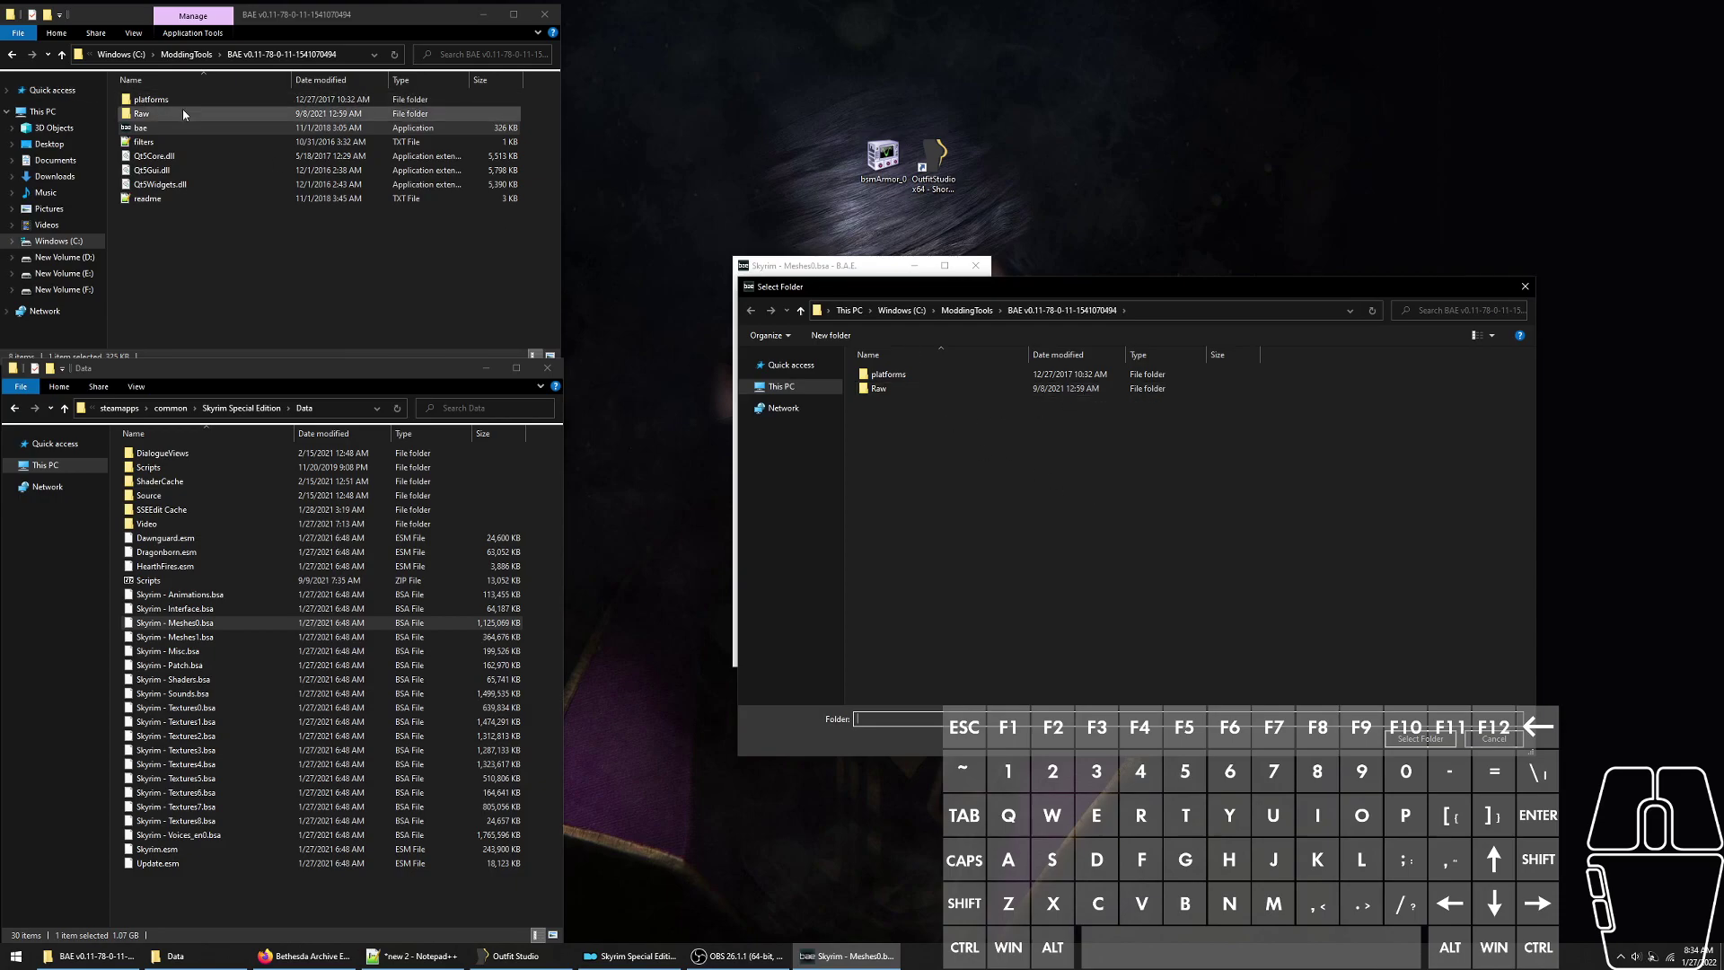
pyautogui.doubleClick(1028, 392)
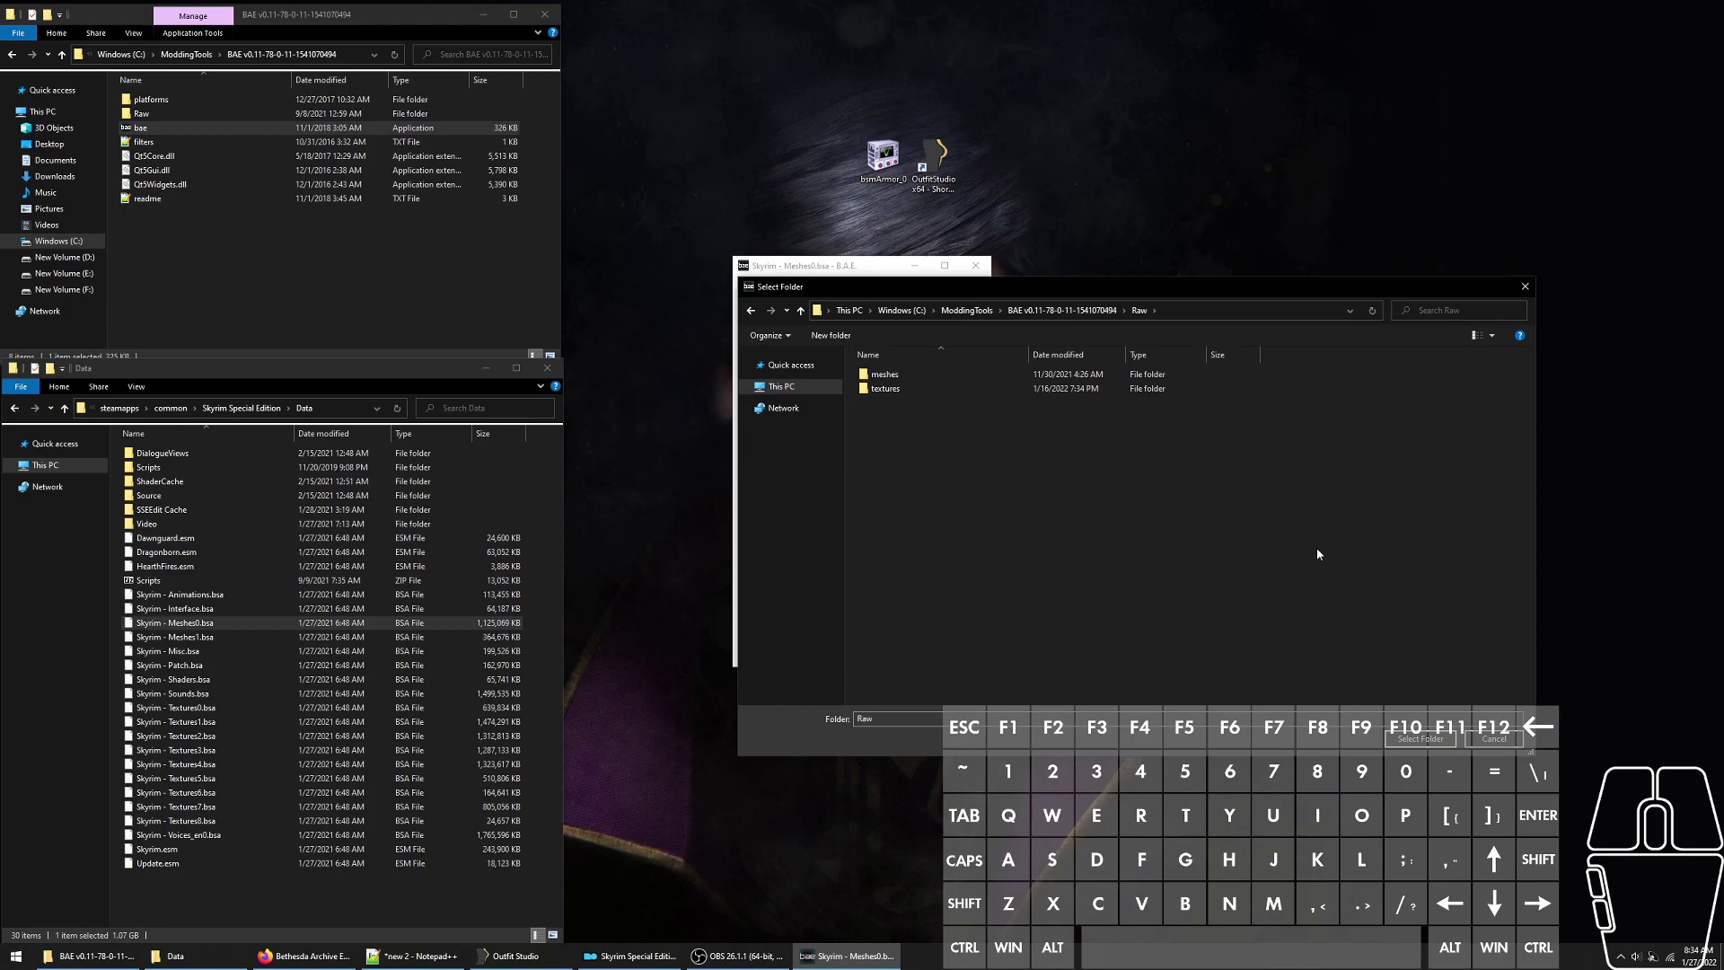
pyautogui.click(1507, 738)
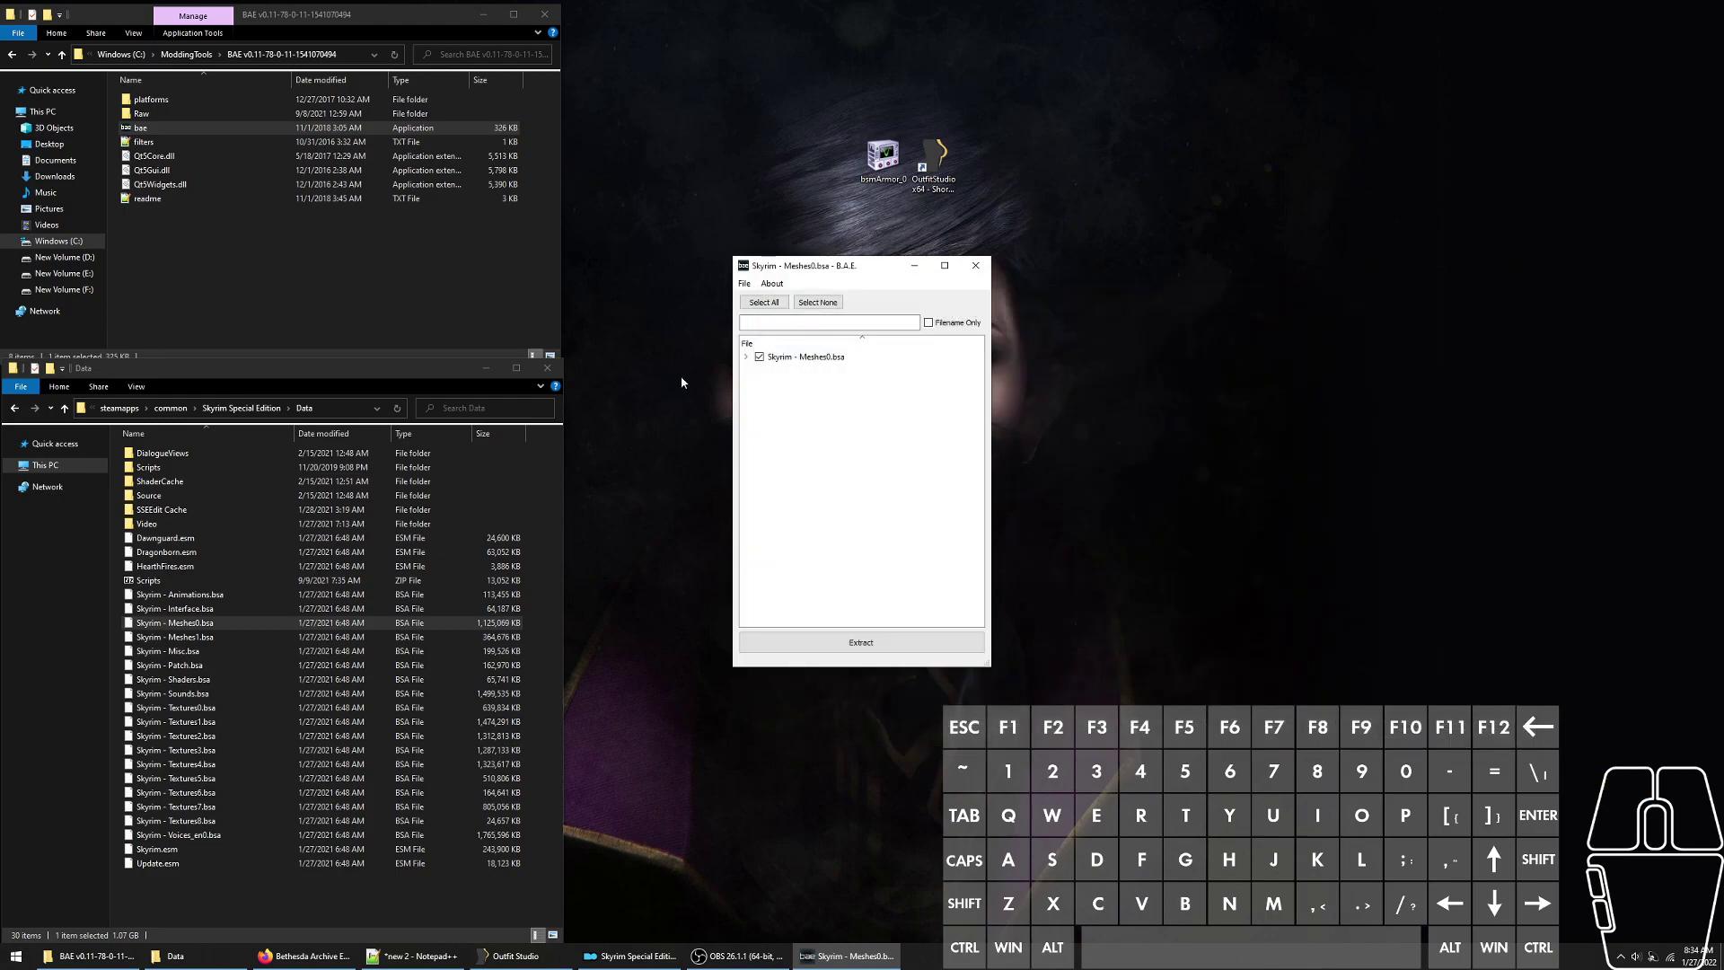
# - Uncheck all files and expand the Meshes0.bsa tree through meshes to the actors folder
pyautogui.click(828, 303)
pyautogui.doubleClick(826, 359)
pyautogui.doubleClick(795, 381)
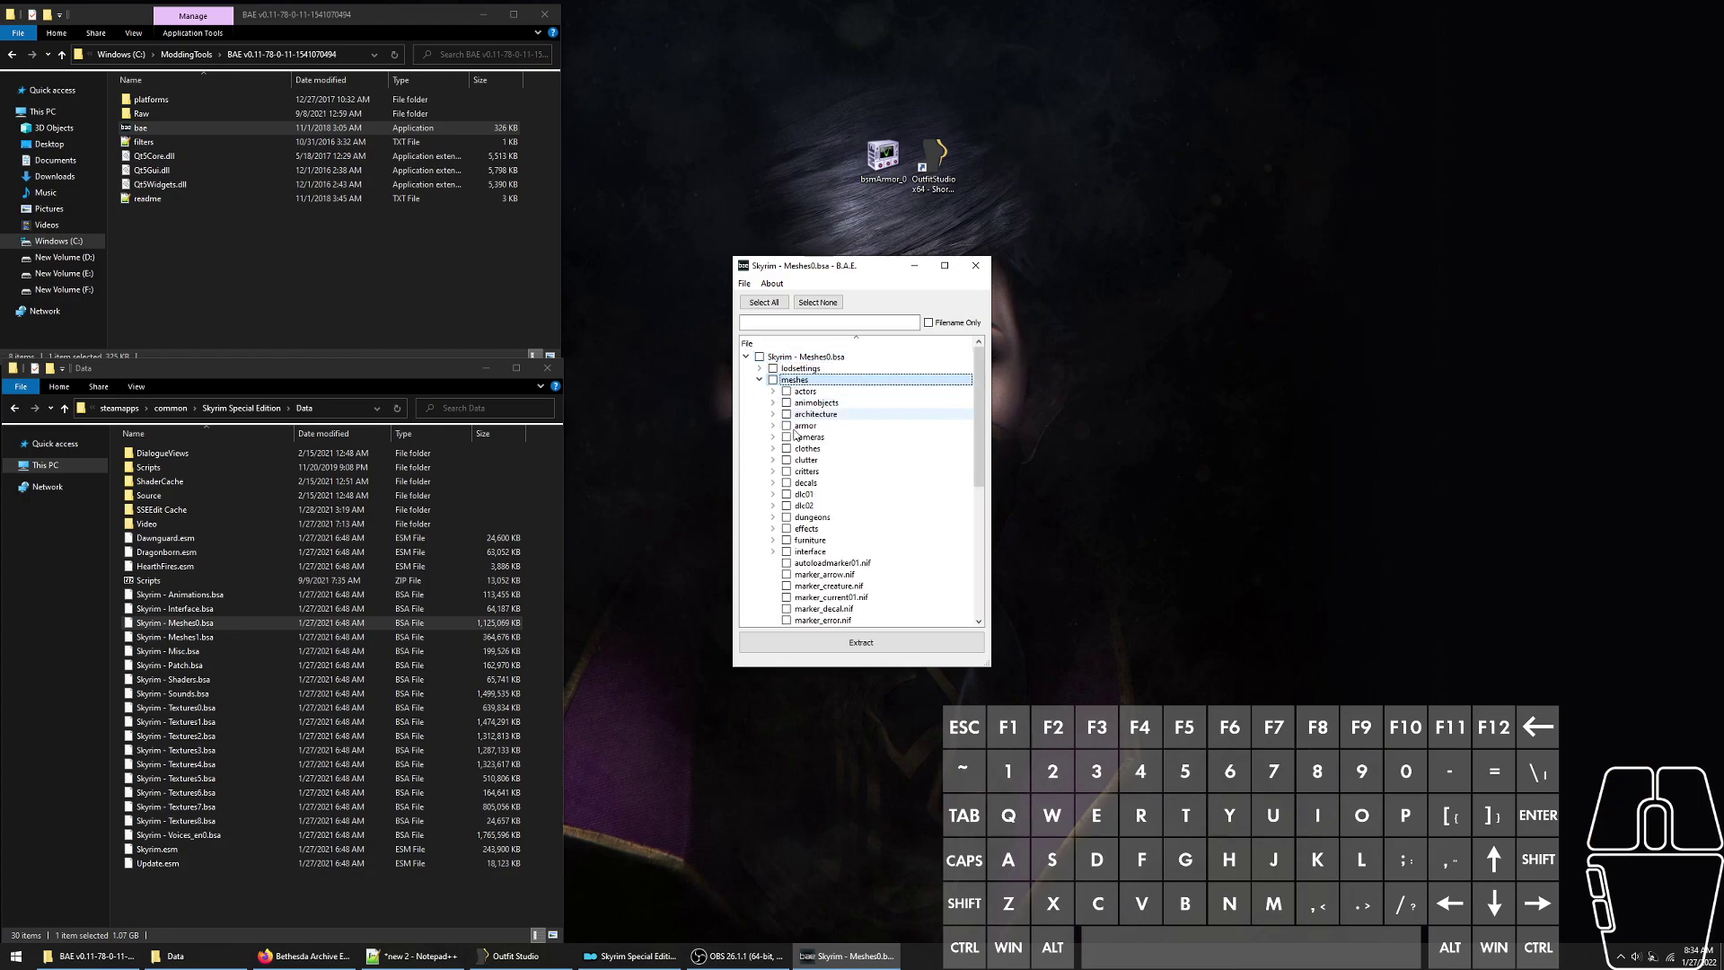
pyautogui.scroll(-4, 799, 405)
pyautogui.click(824, 472)
pyautogui.scroll(3, 836, 460)
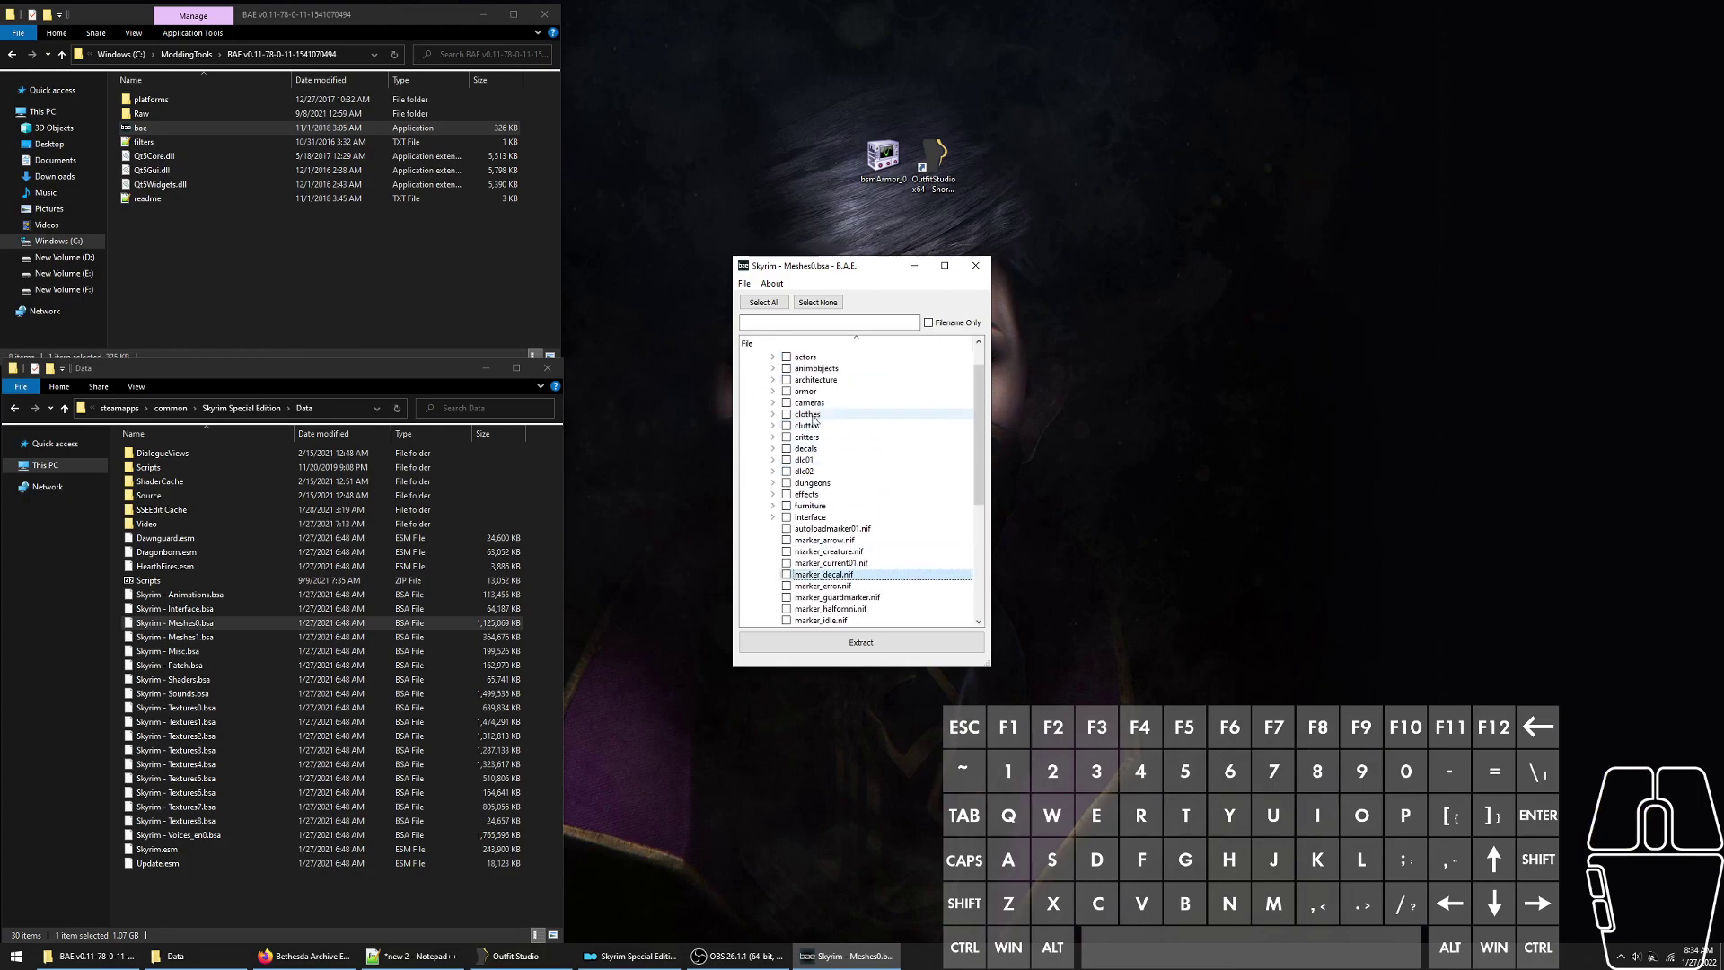
pyautogui.click(808, 414)
pyautogui.doubleClick(808, 414)
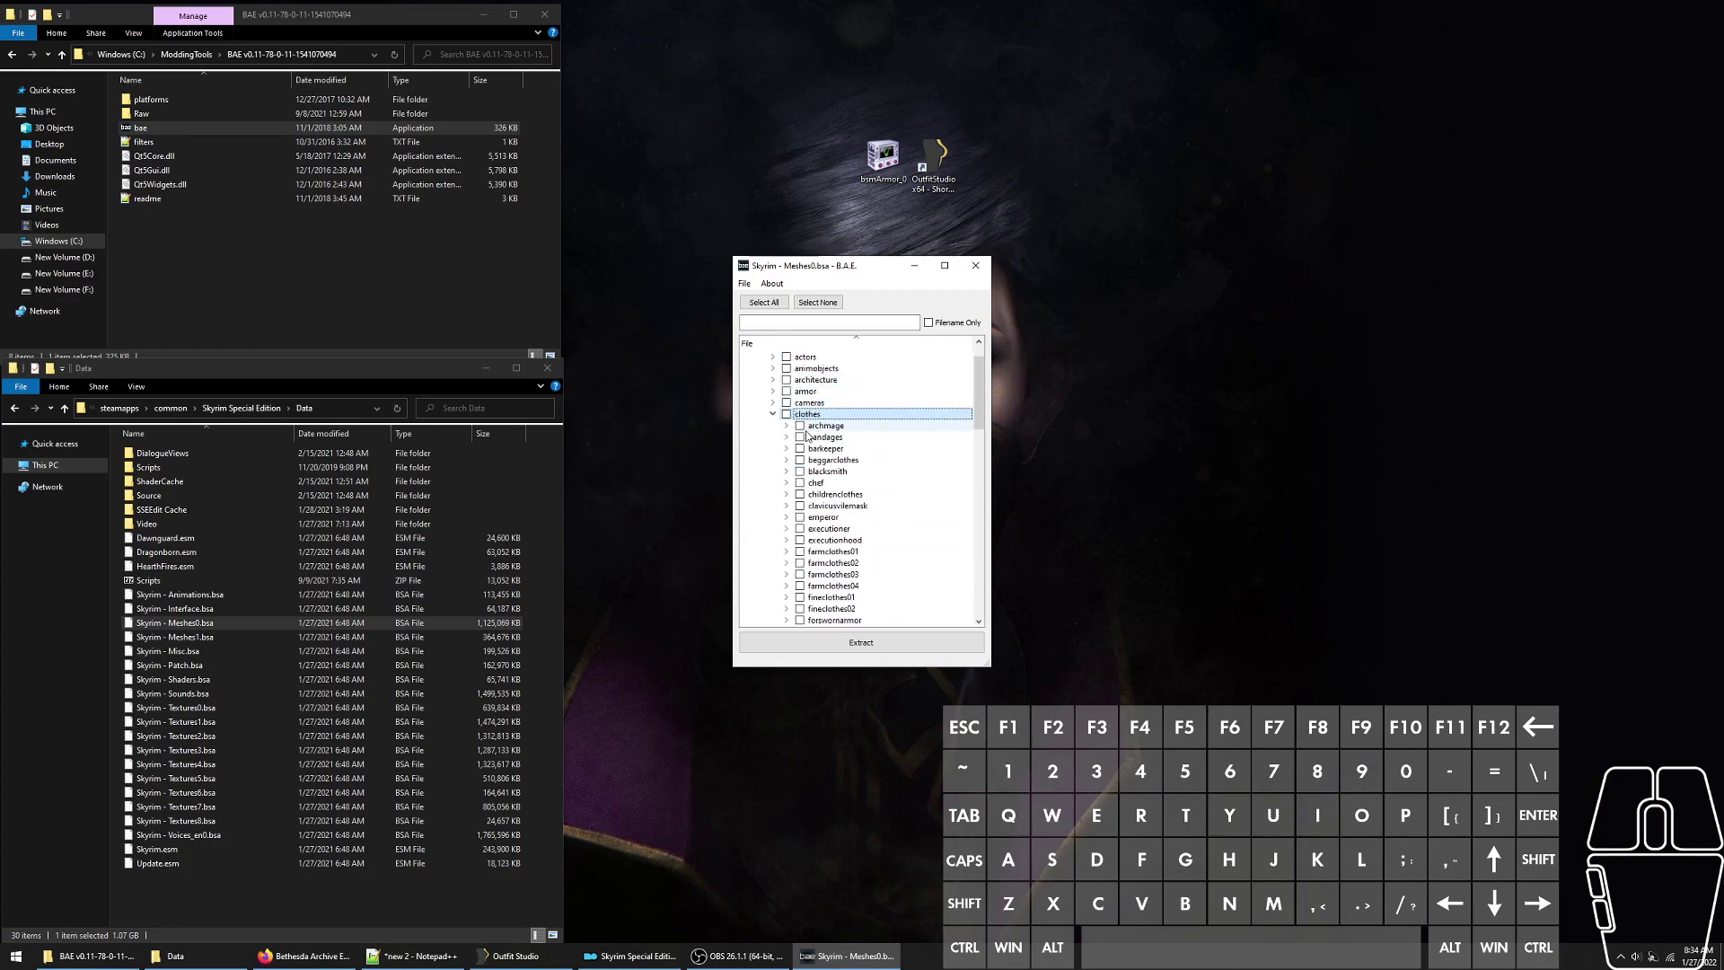
pyautogui.scroll(-1, 821, 467)
pyautogui.scroll(1, 825, 476)
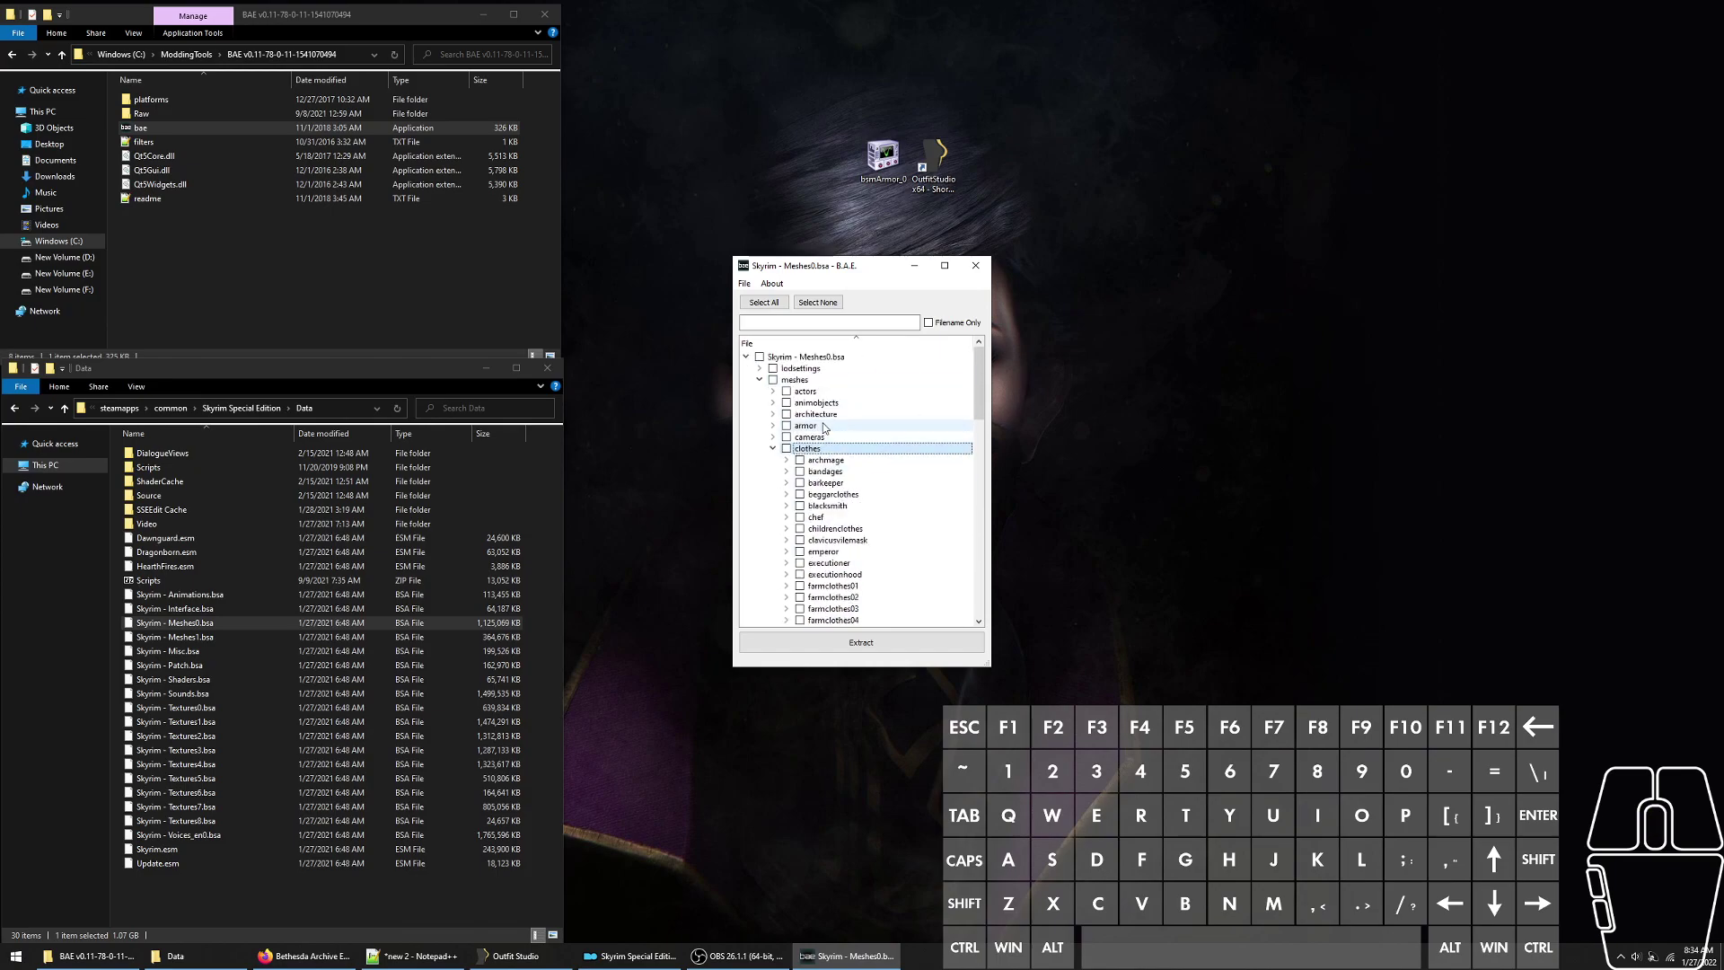
pyautogui.doubleClick(806, 391)
pyautogui.scroll(-15, 831, 463)
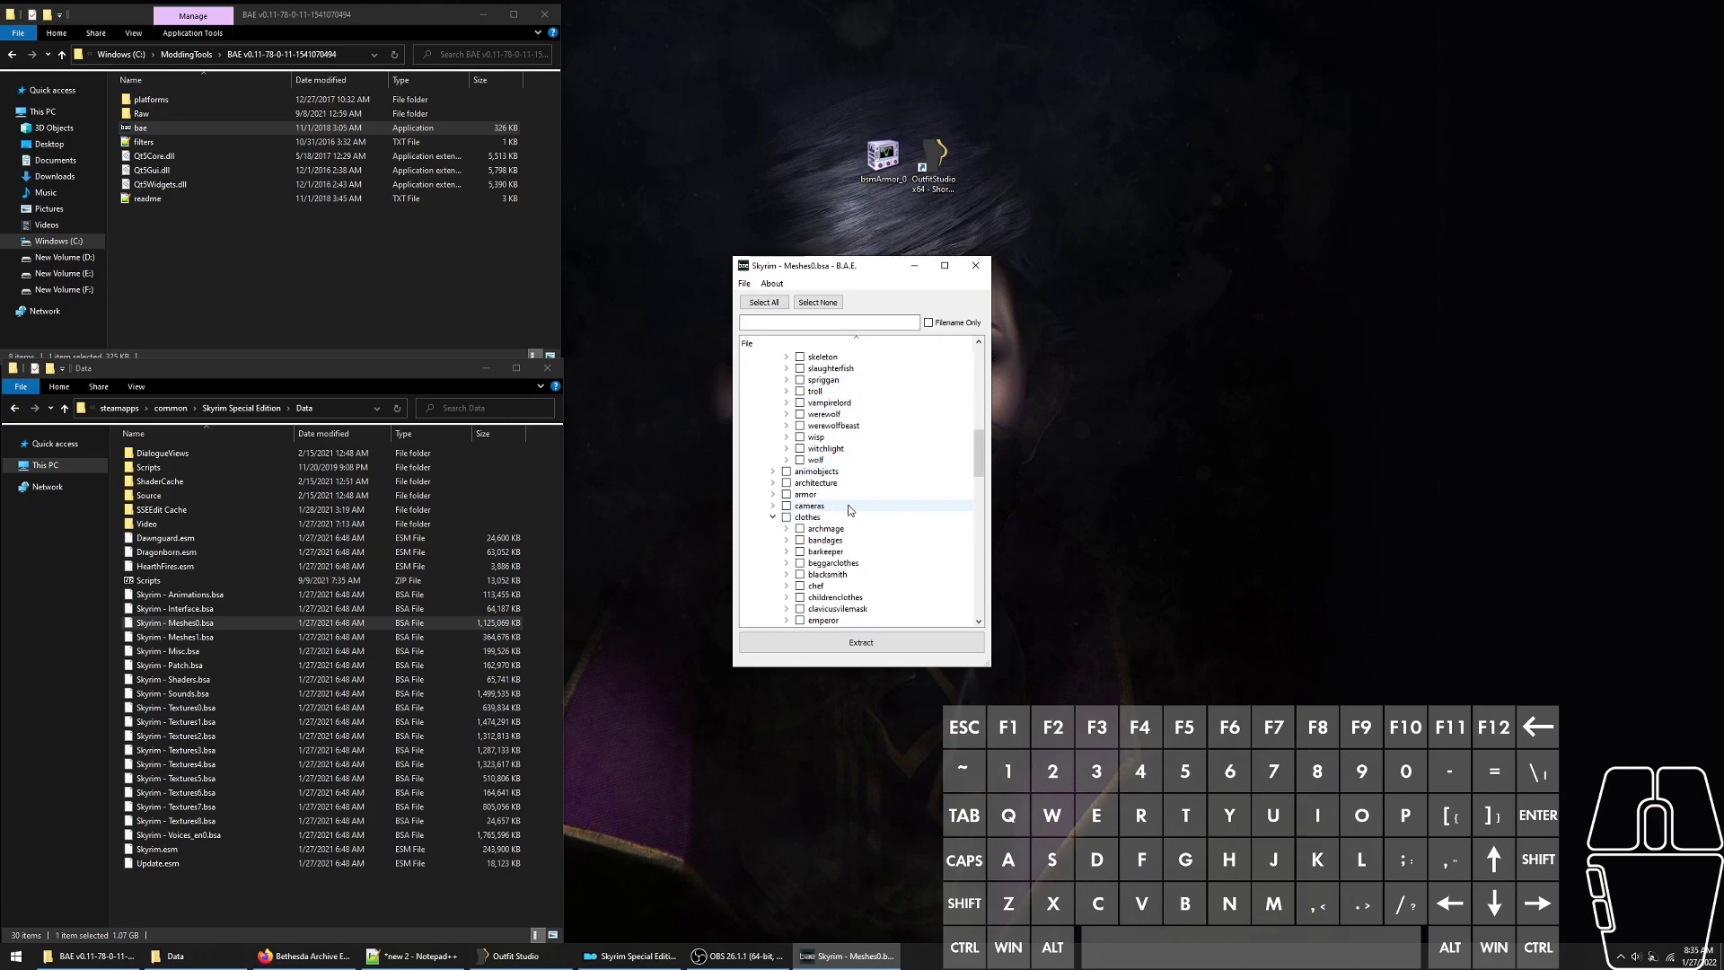
# - Expand armor > iron > f to list the iron armor NIF files
pyautogui.click(868, 497)
pyautogui.doubleClick(869, 497)
pyautogui.scroll(-4, 867, 501)
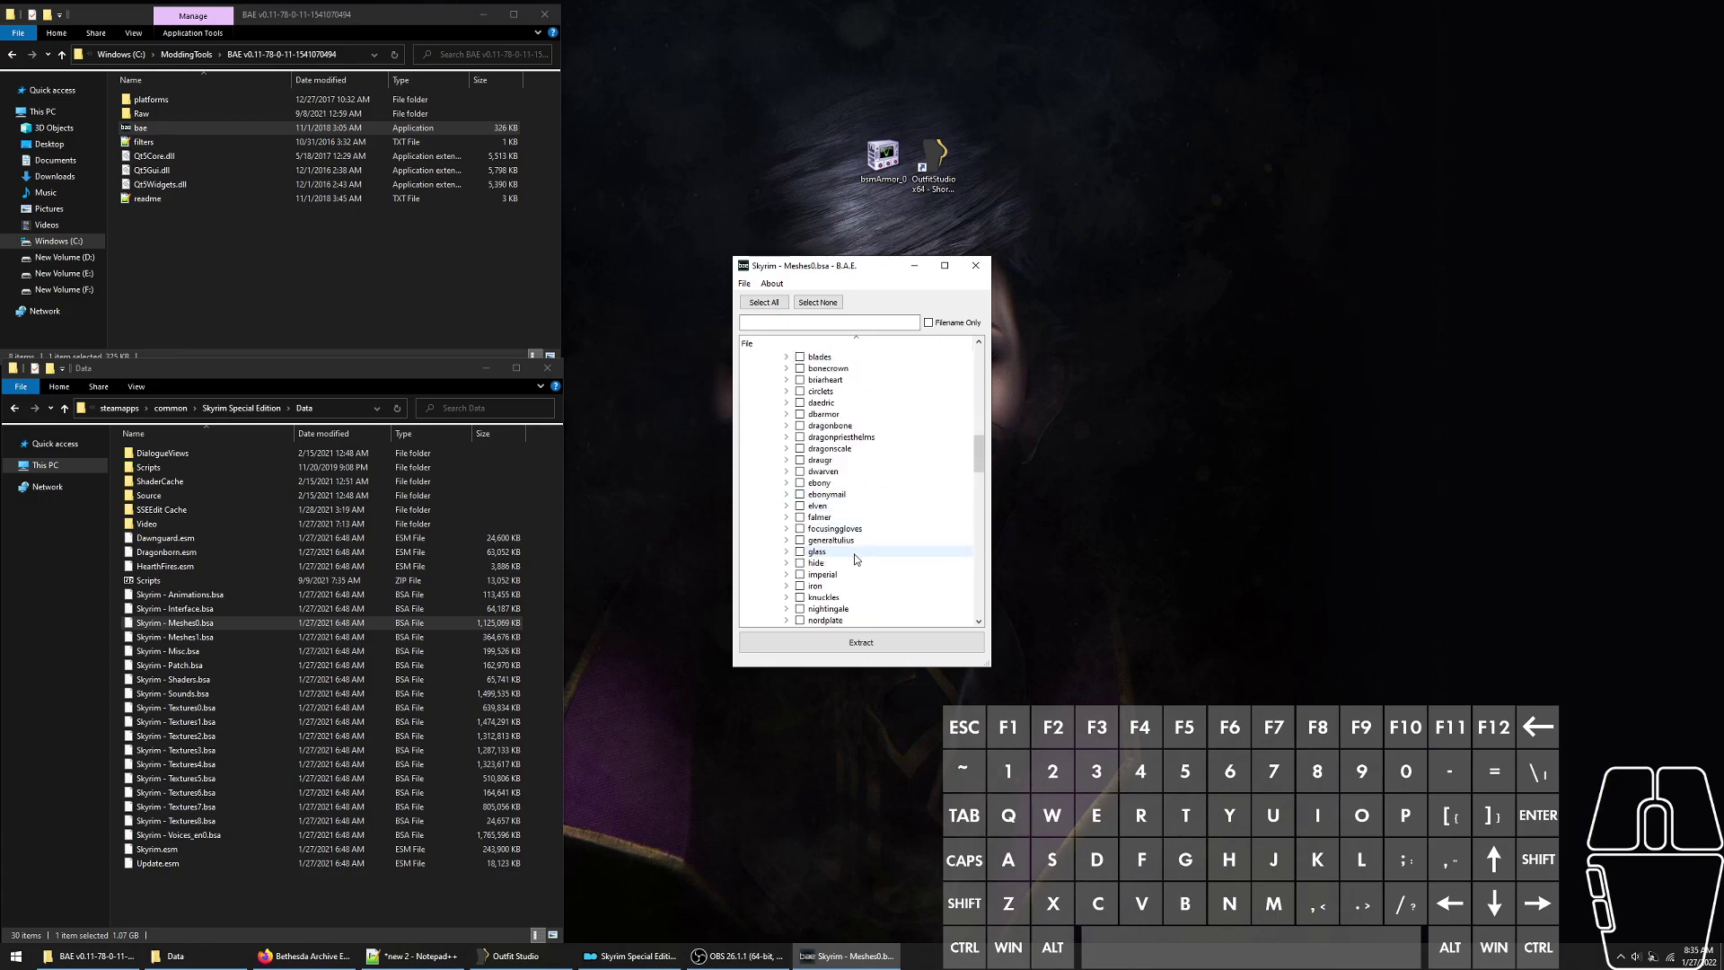
pyautogui.doubleClick(835, 587)
pyautogui.scroll(-4, 840, 539)
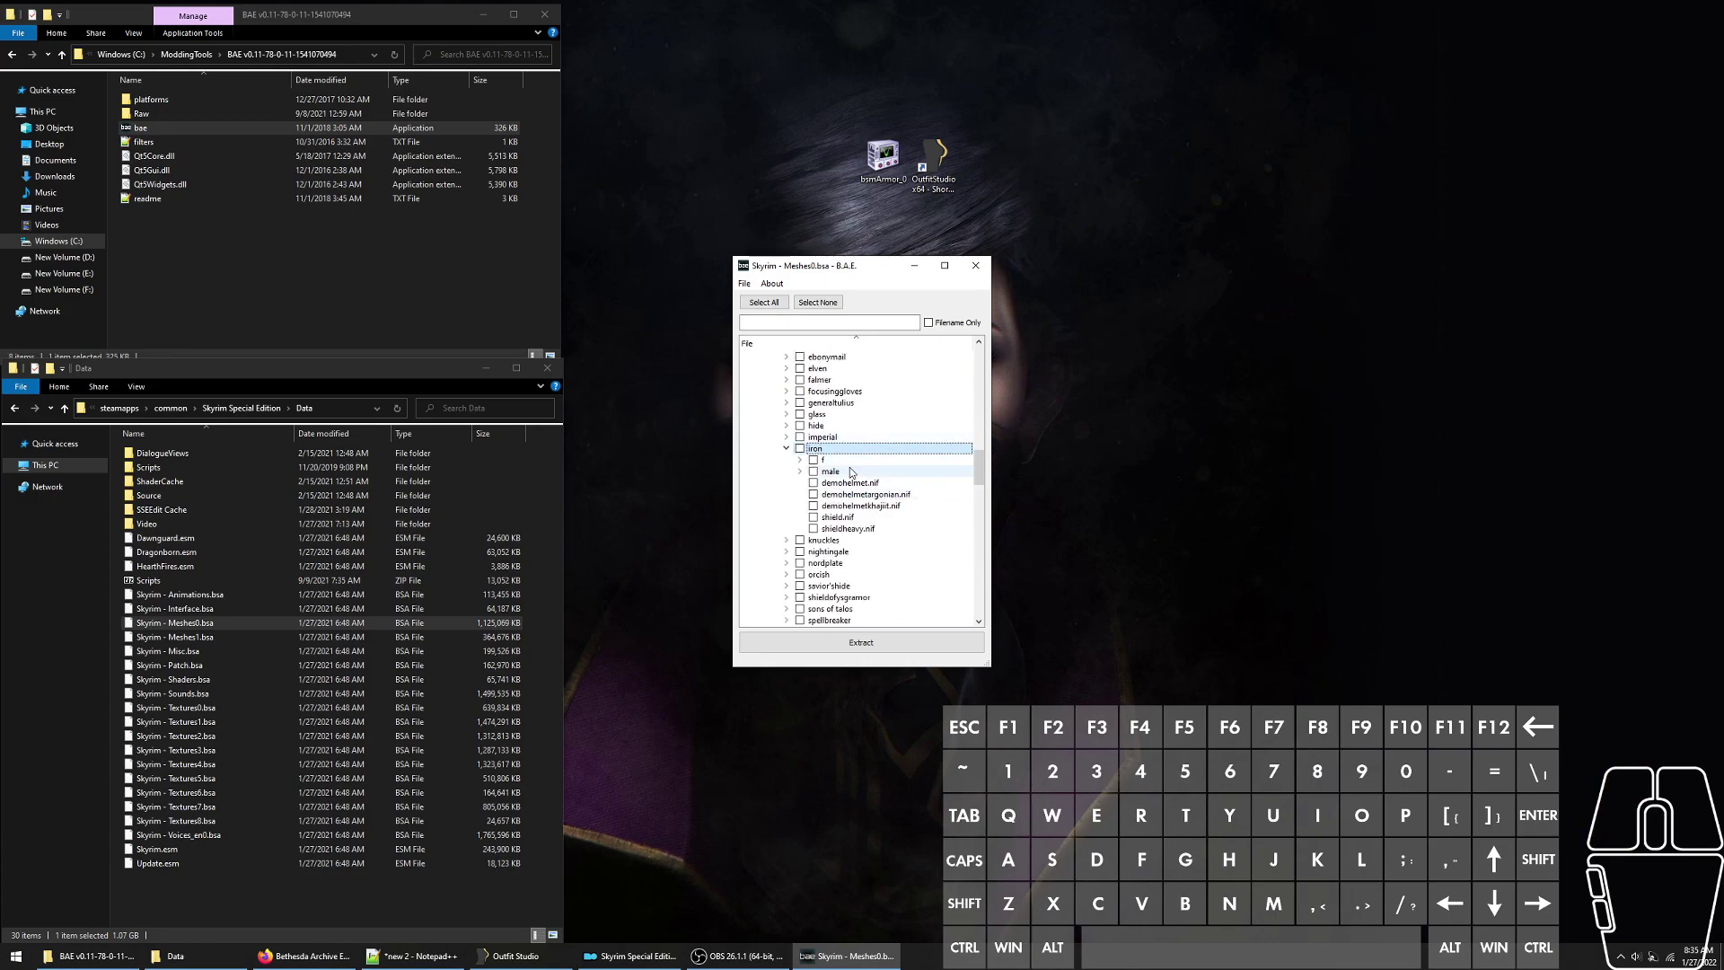
pyautogui.click(861, 471)
pyautogui.doubleClick(878, 461)
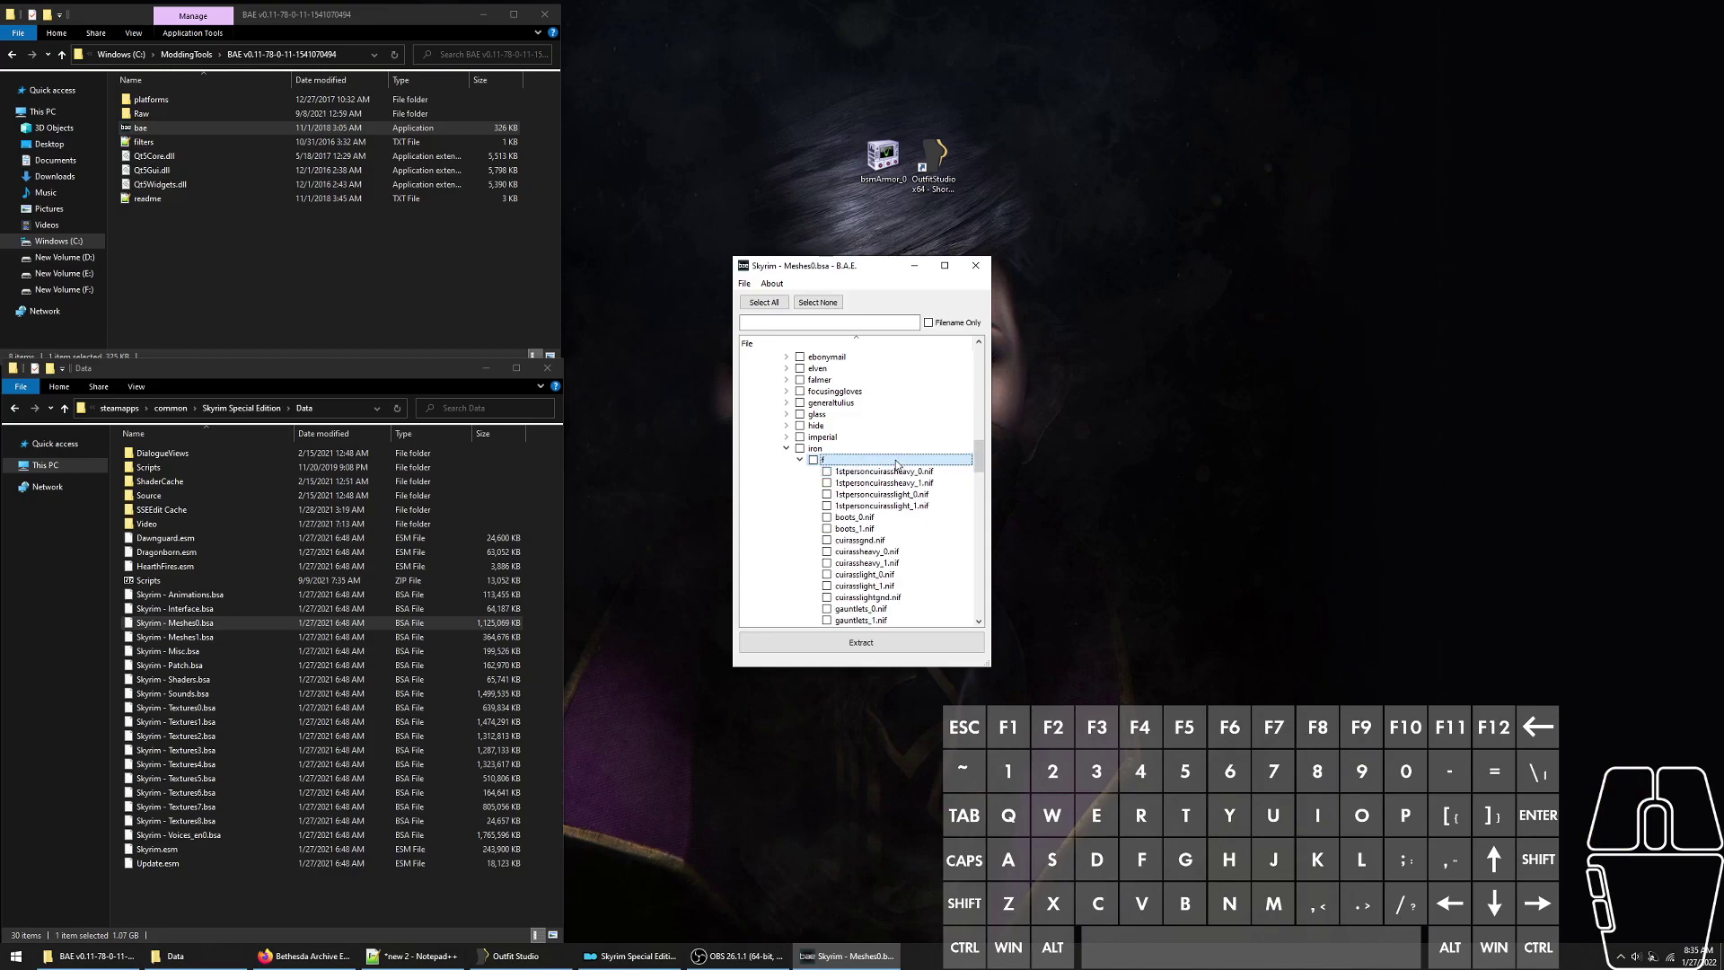
pyautogui.scroll(-3, 885, 495)
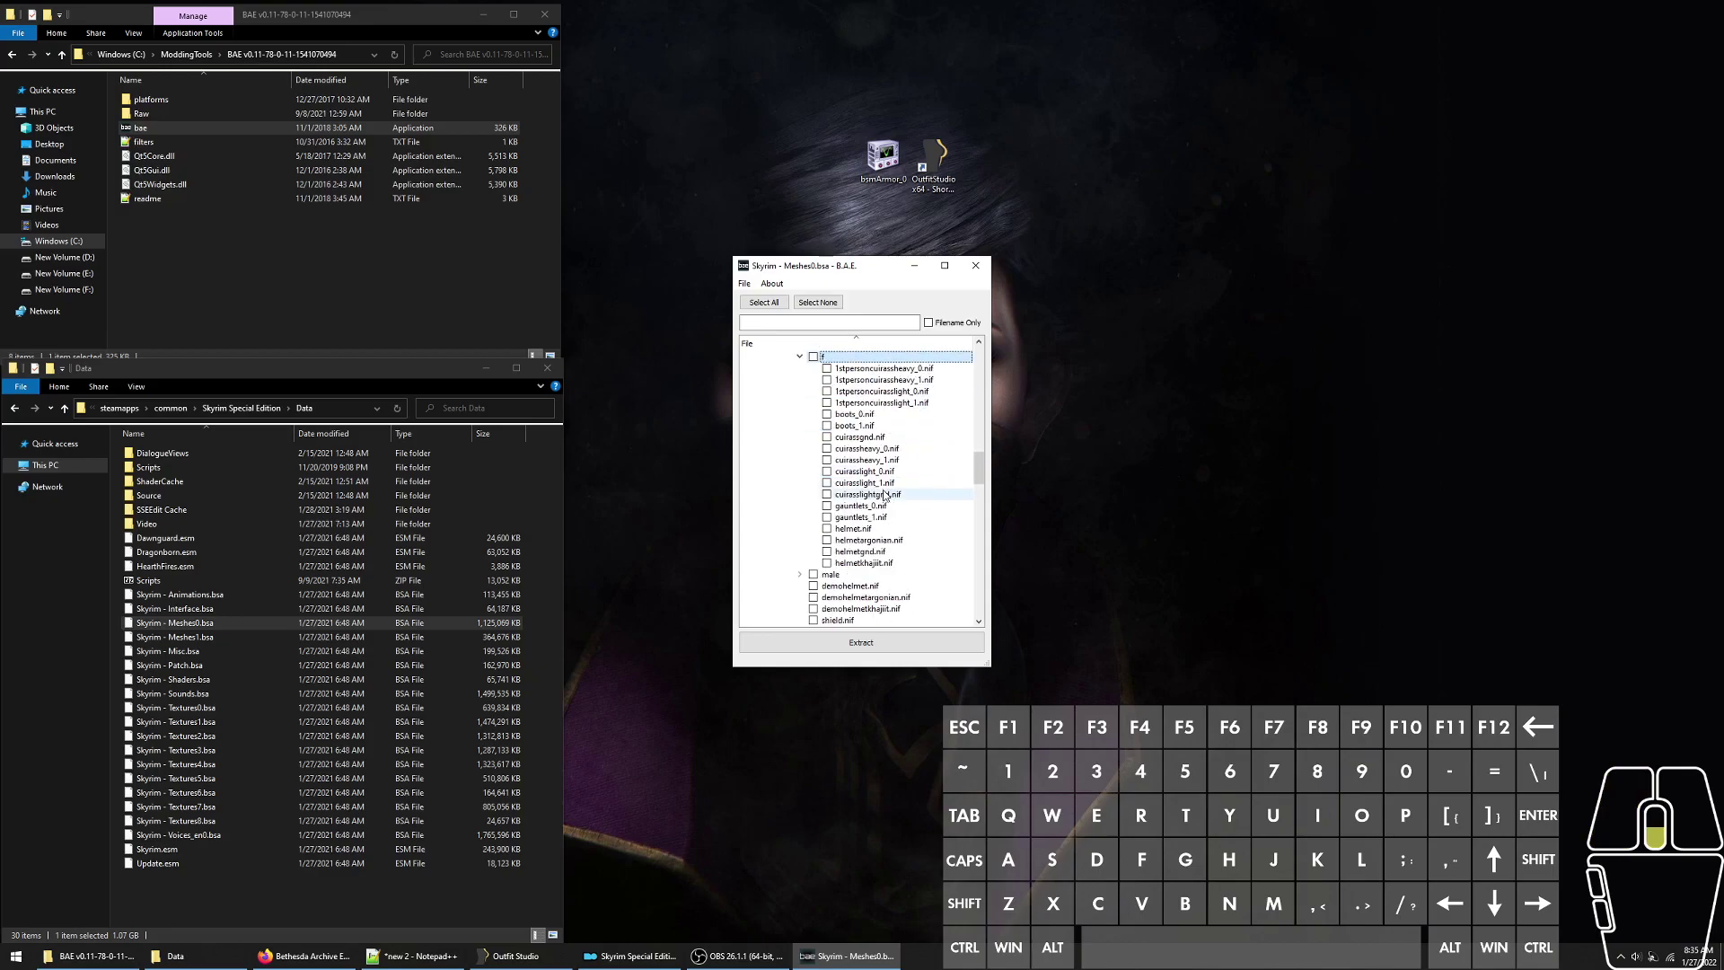
# - Tick cuirassheavy_0.nif and cuirassheavy_1.nif and start the extraction
pyautogui.click(827, 459)
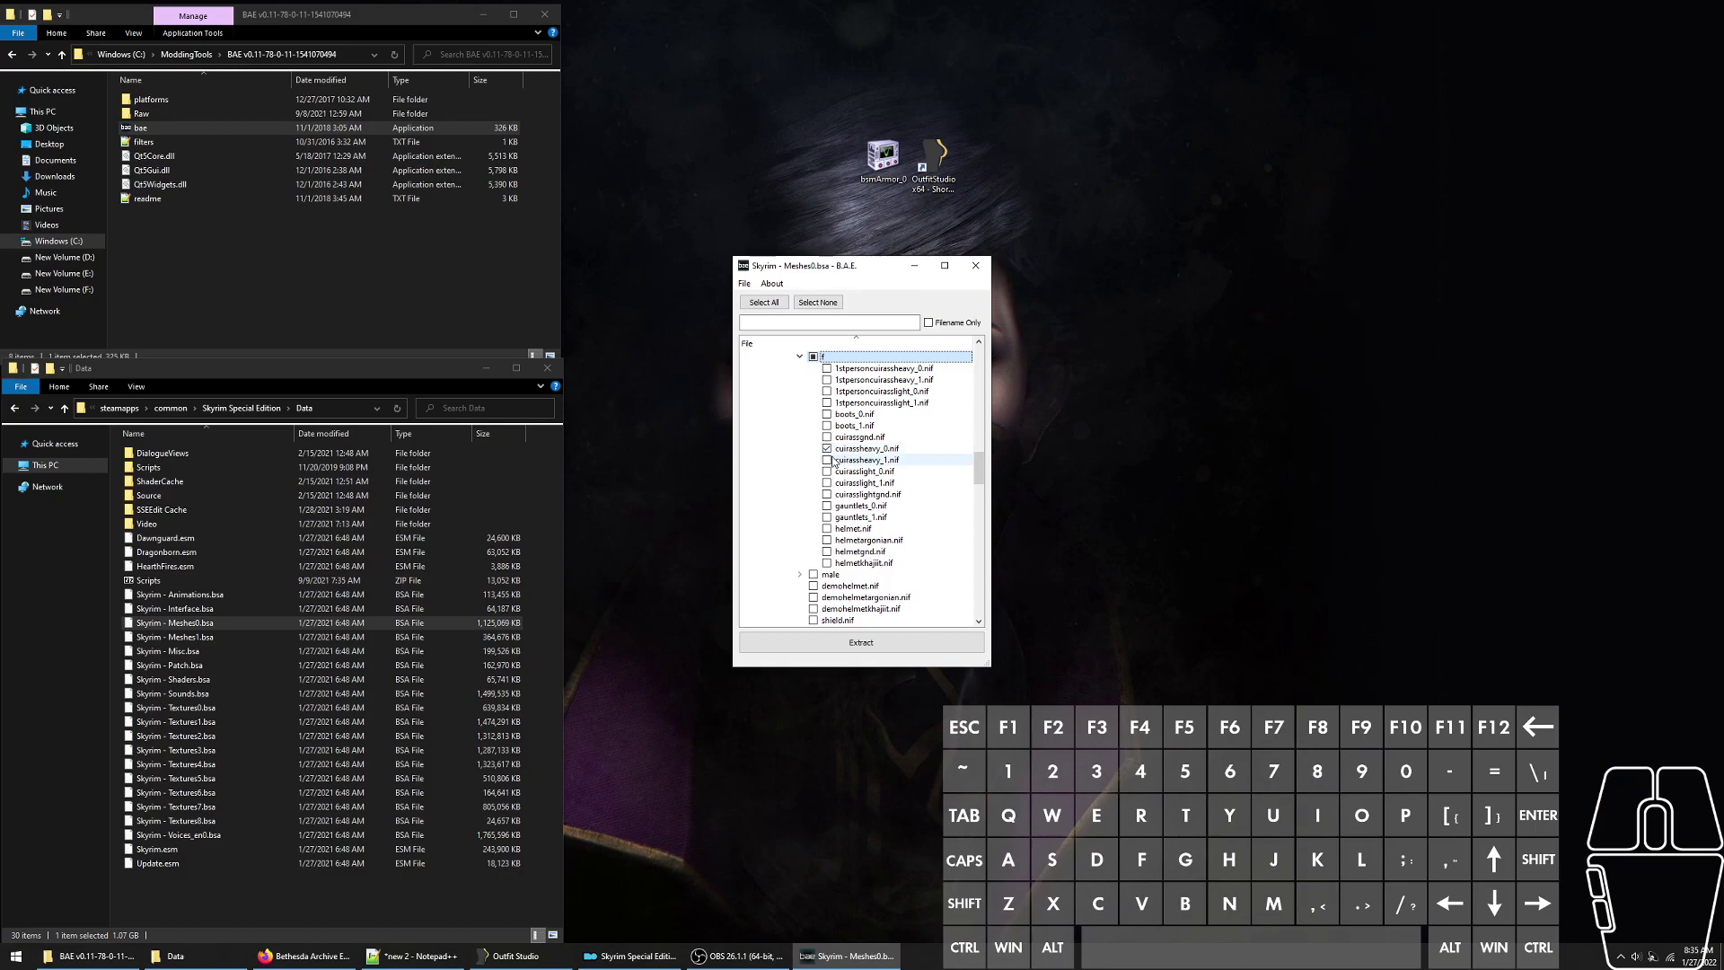
pyautogui.click(827, 460)
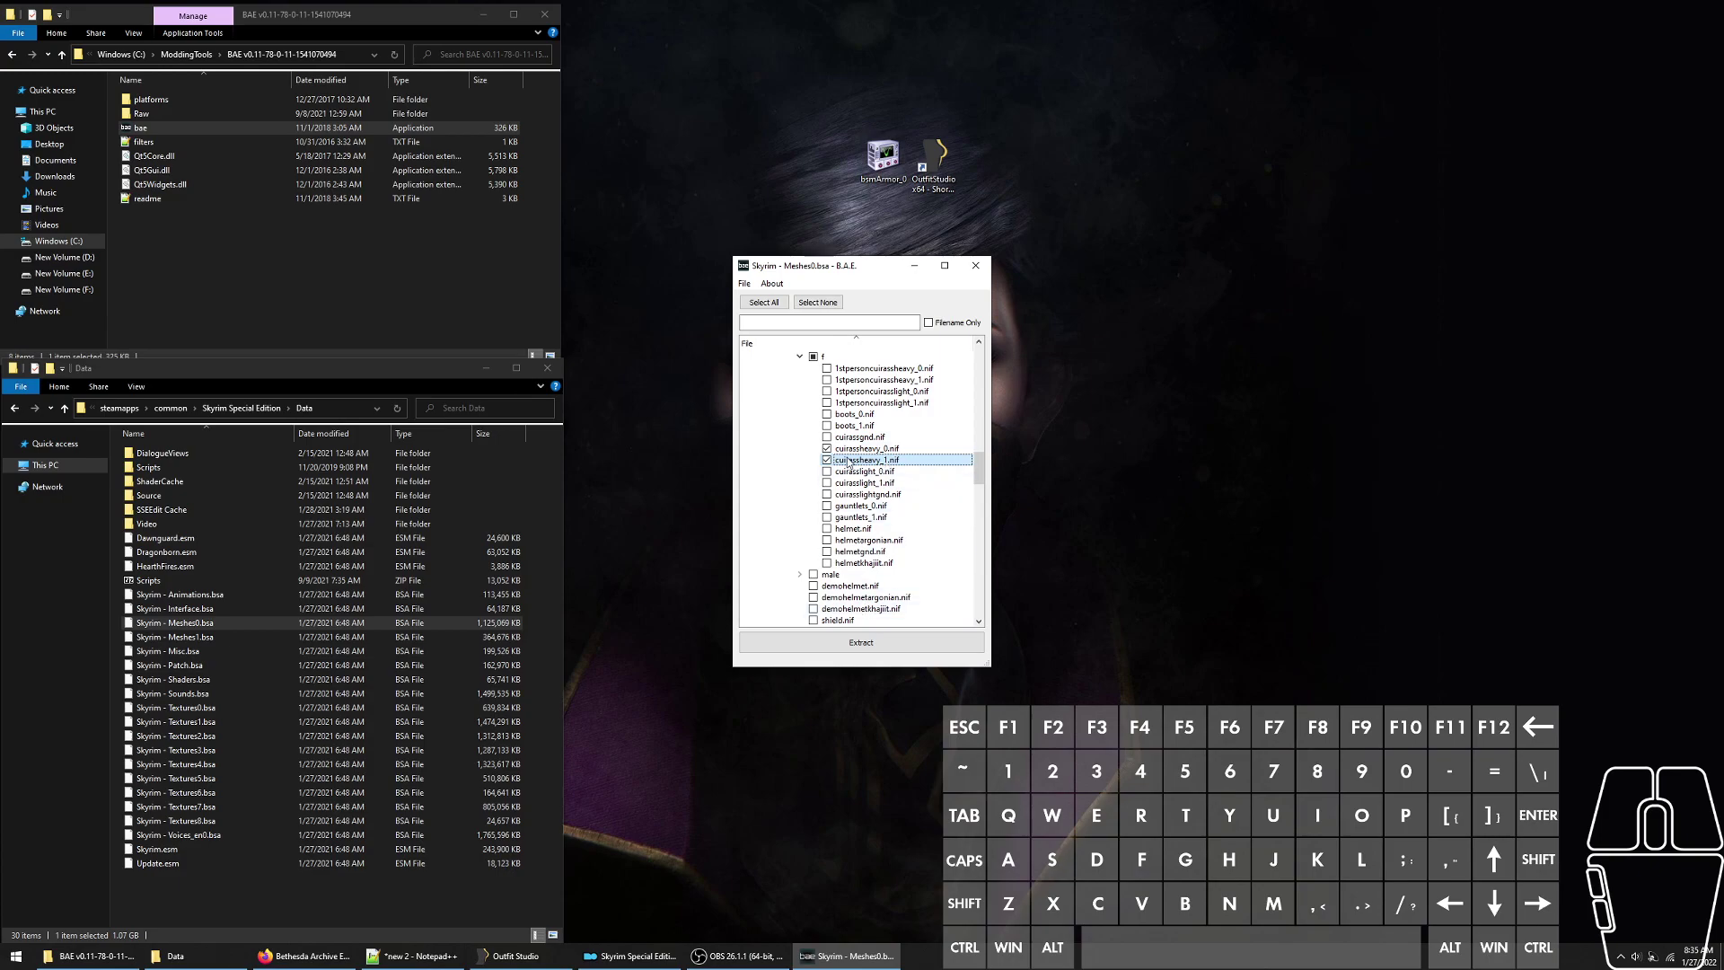
pyautogui.click(885, 643)
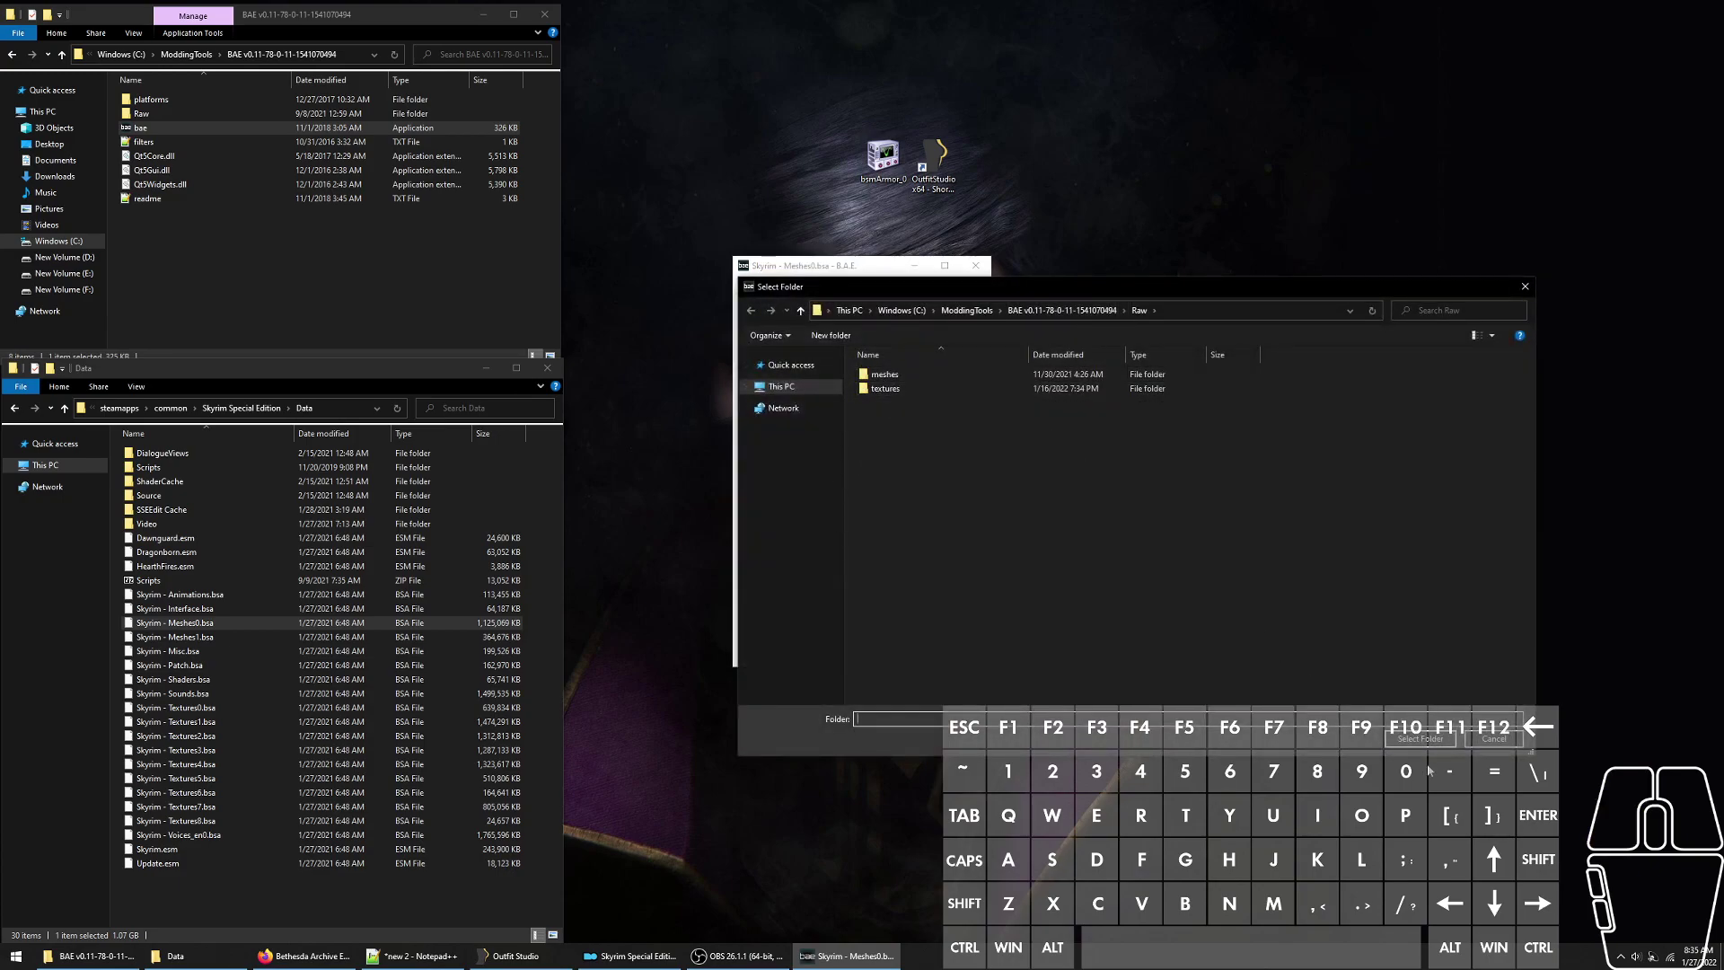
# - Extract the cuirass meshes into Raw, clear all marks, and filter the archive by 'horse'
pyautogui.click(1408, 736)
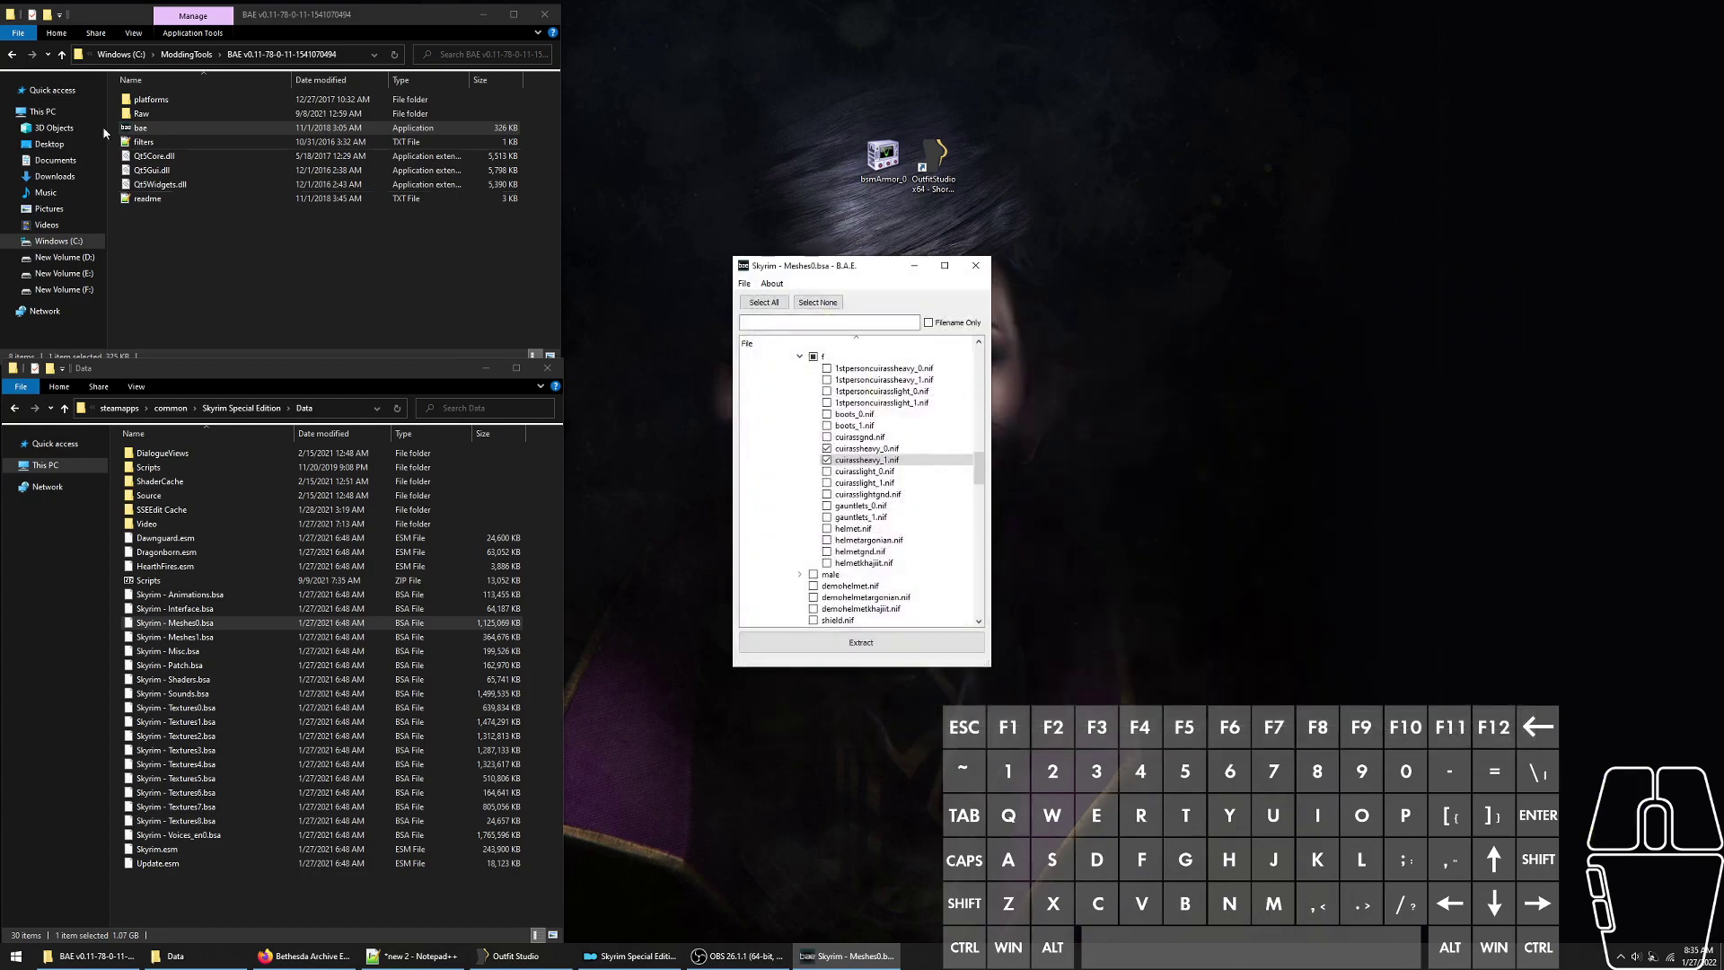
pyautogui.click(818, 302)
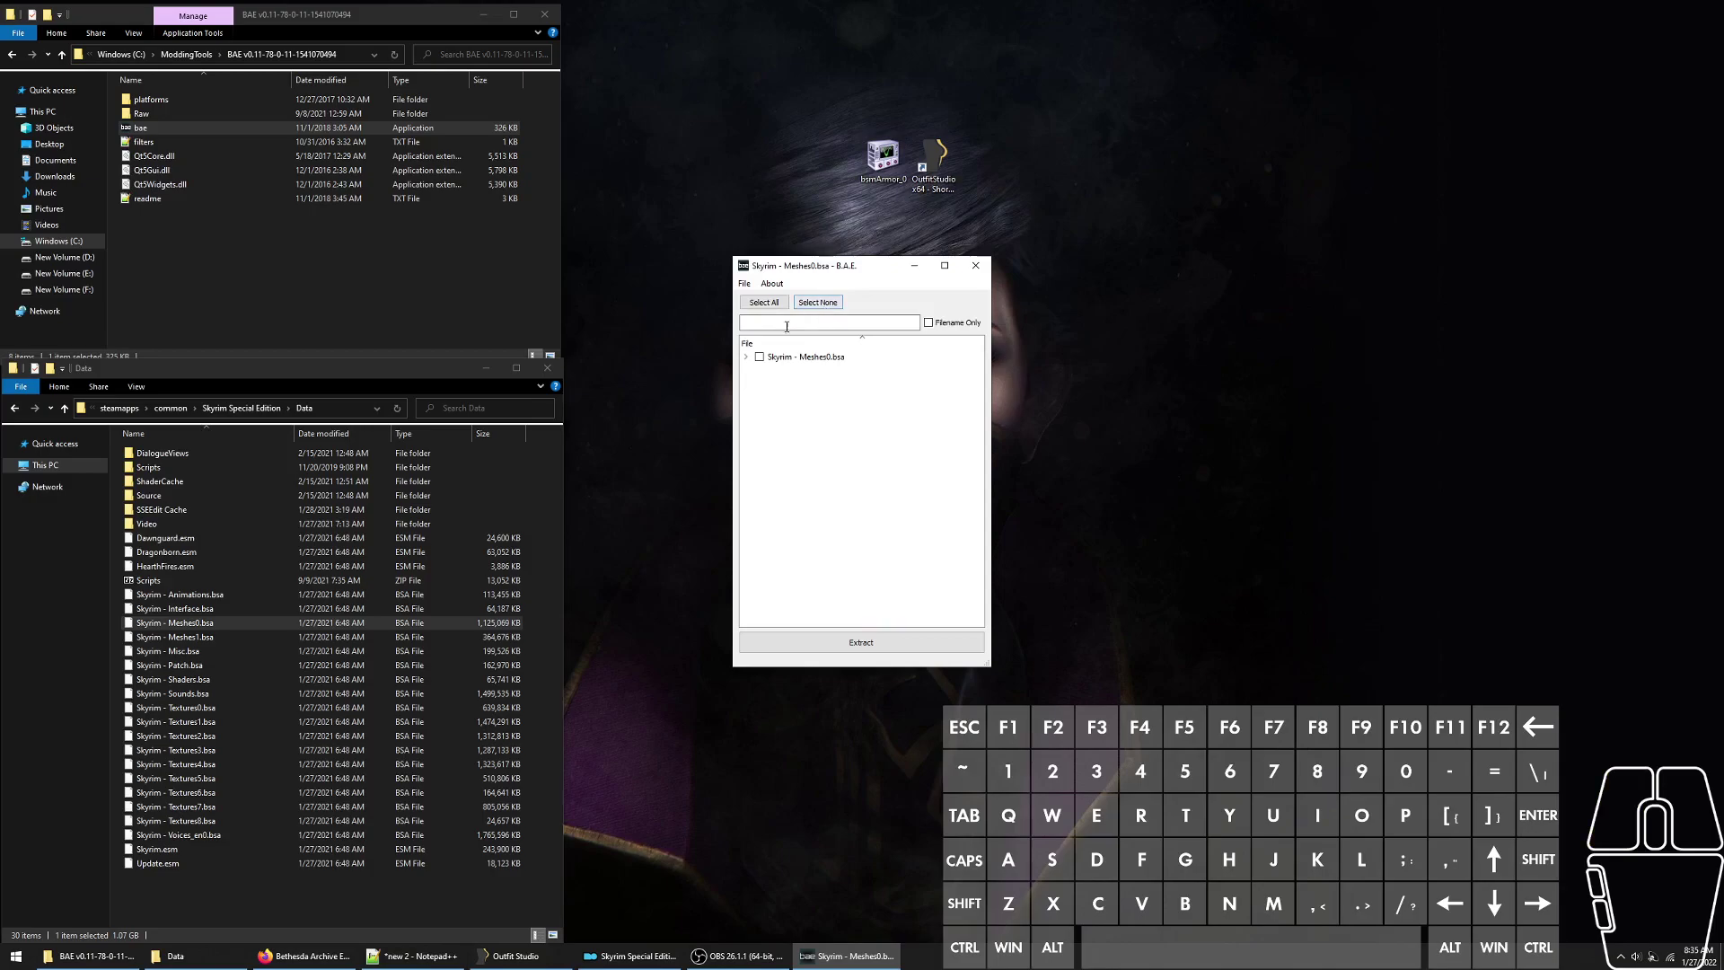
pyautogui.click(783, 325)
pyautogui.write('horse')
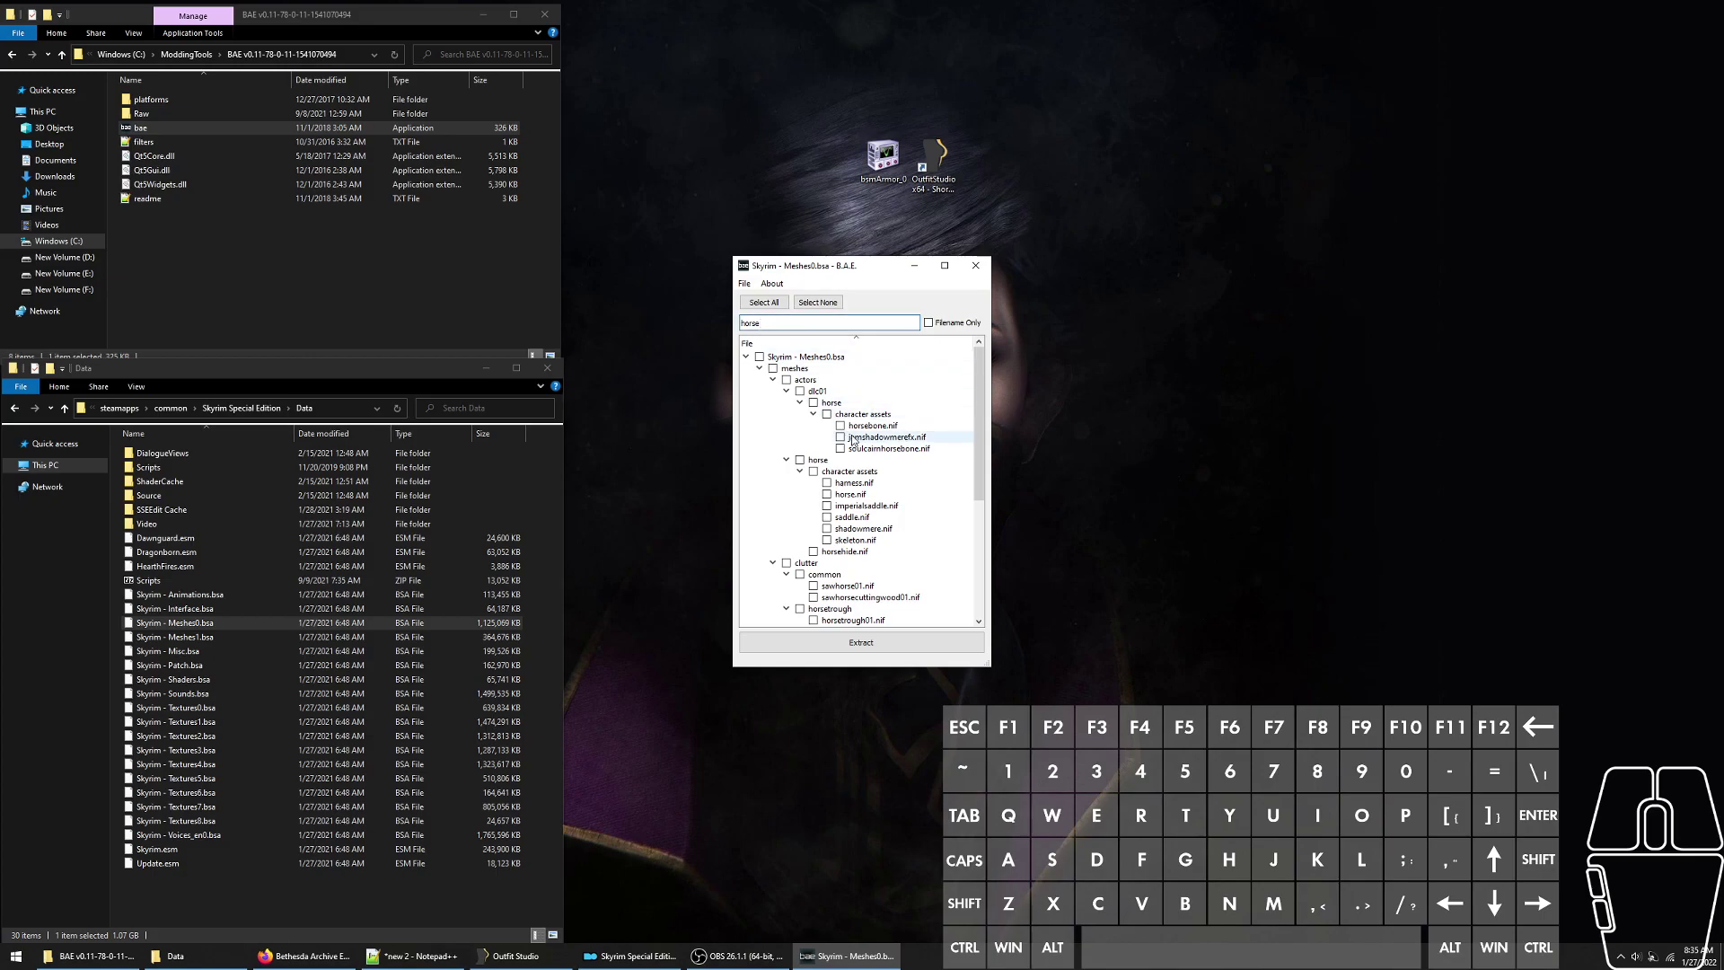
pyautogui.scroll(-4, 852, 445)
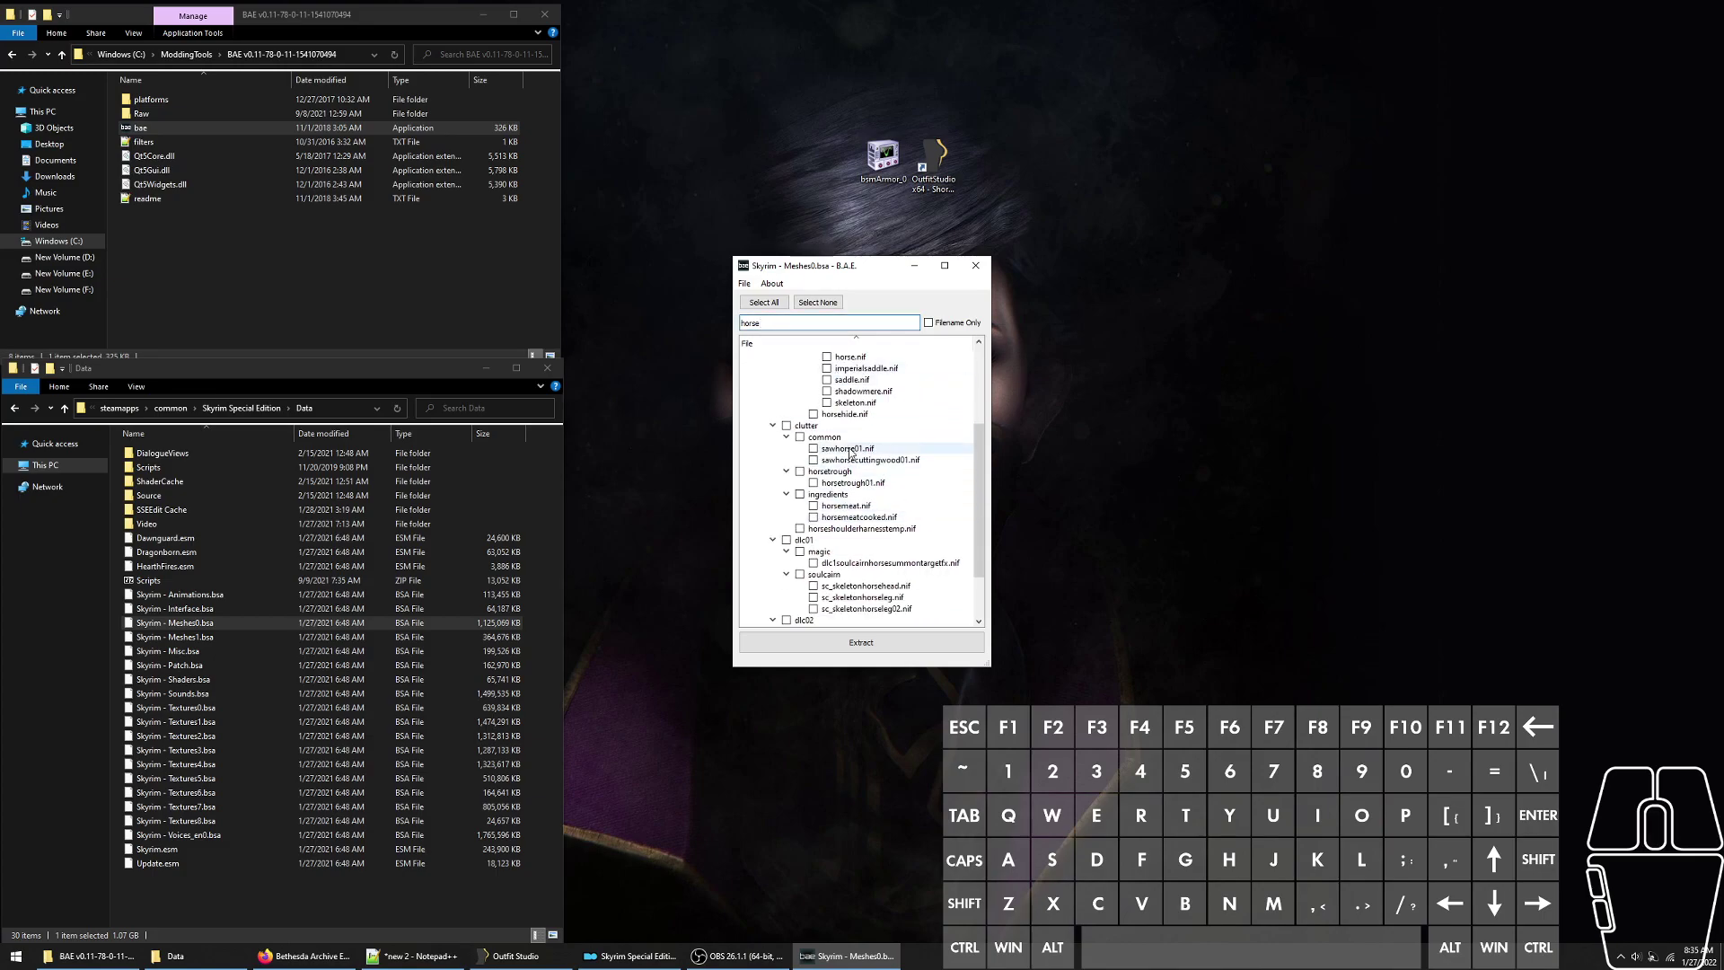
pyautogui.scroll(-2, 851, 452)
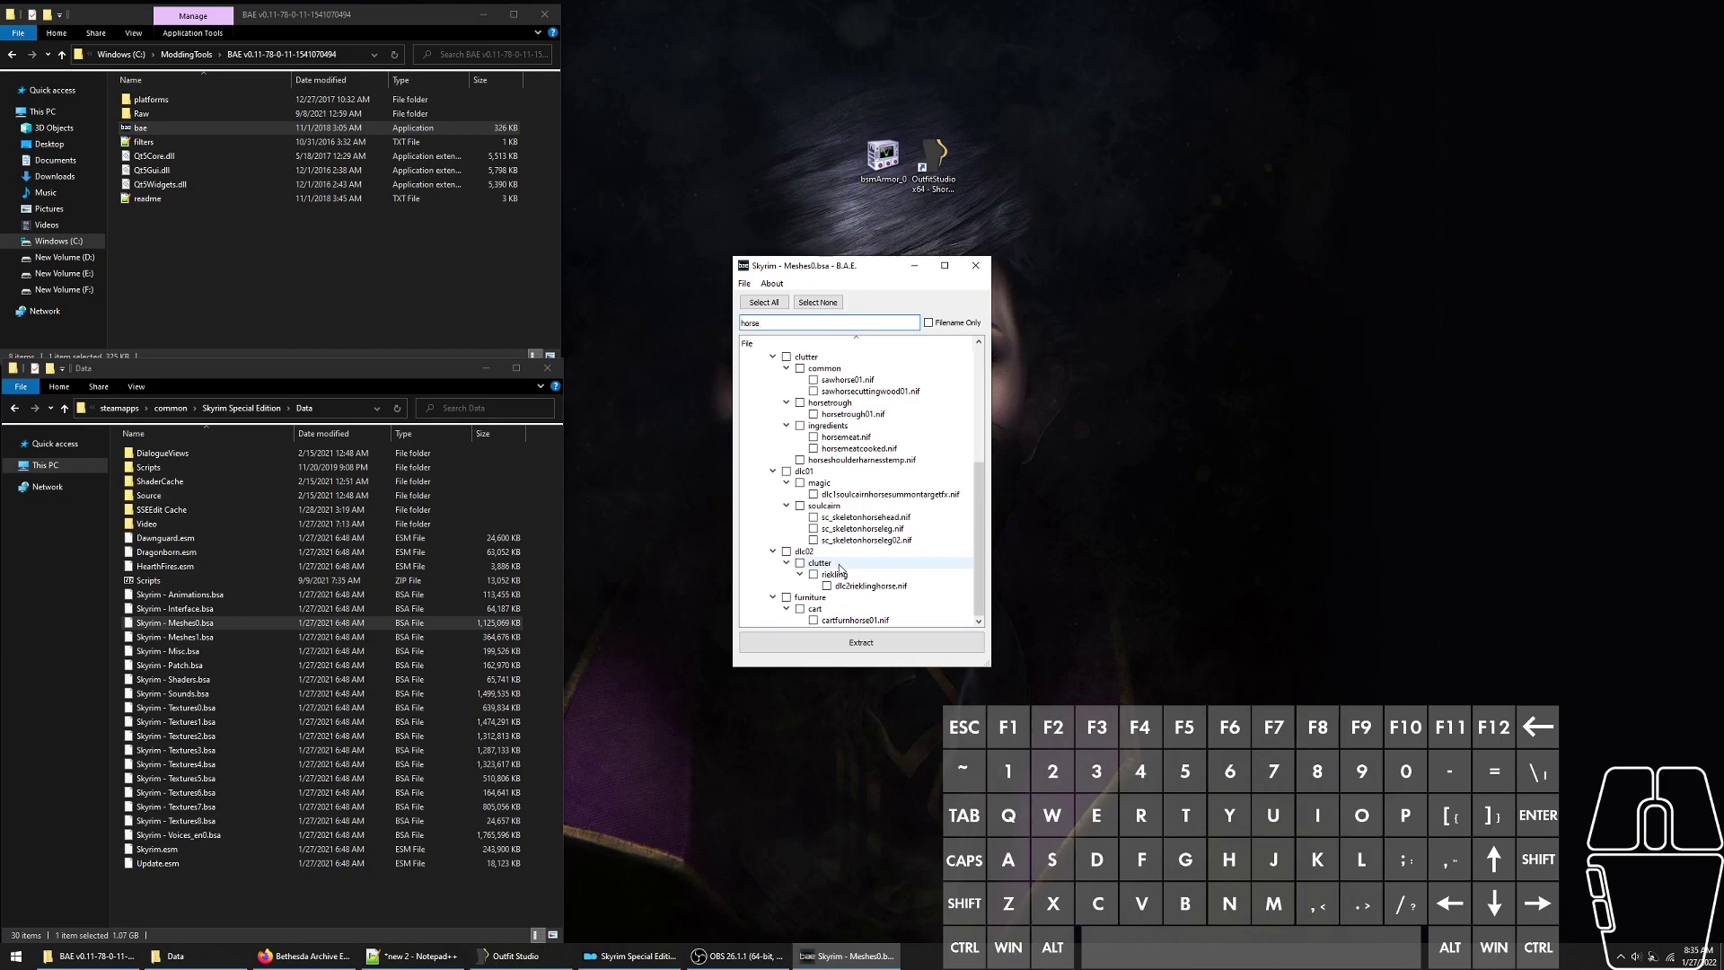
pyautogui.scroll(6, 864, 503)
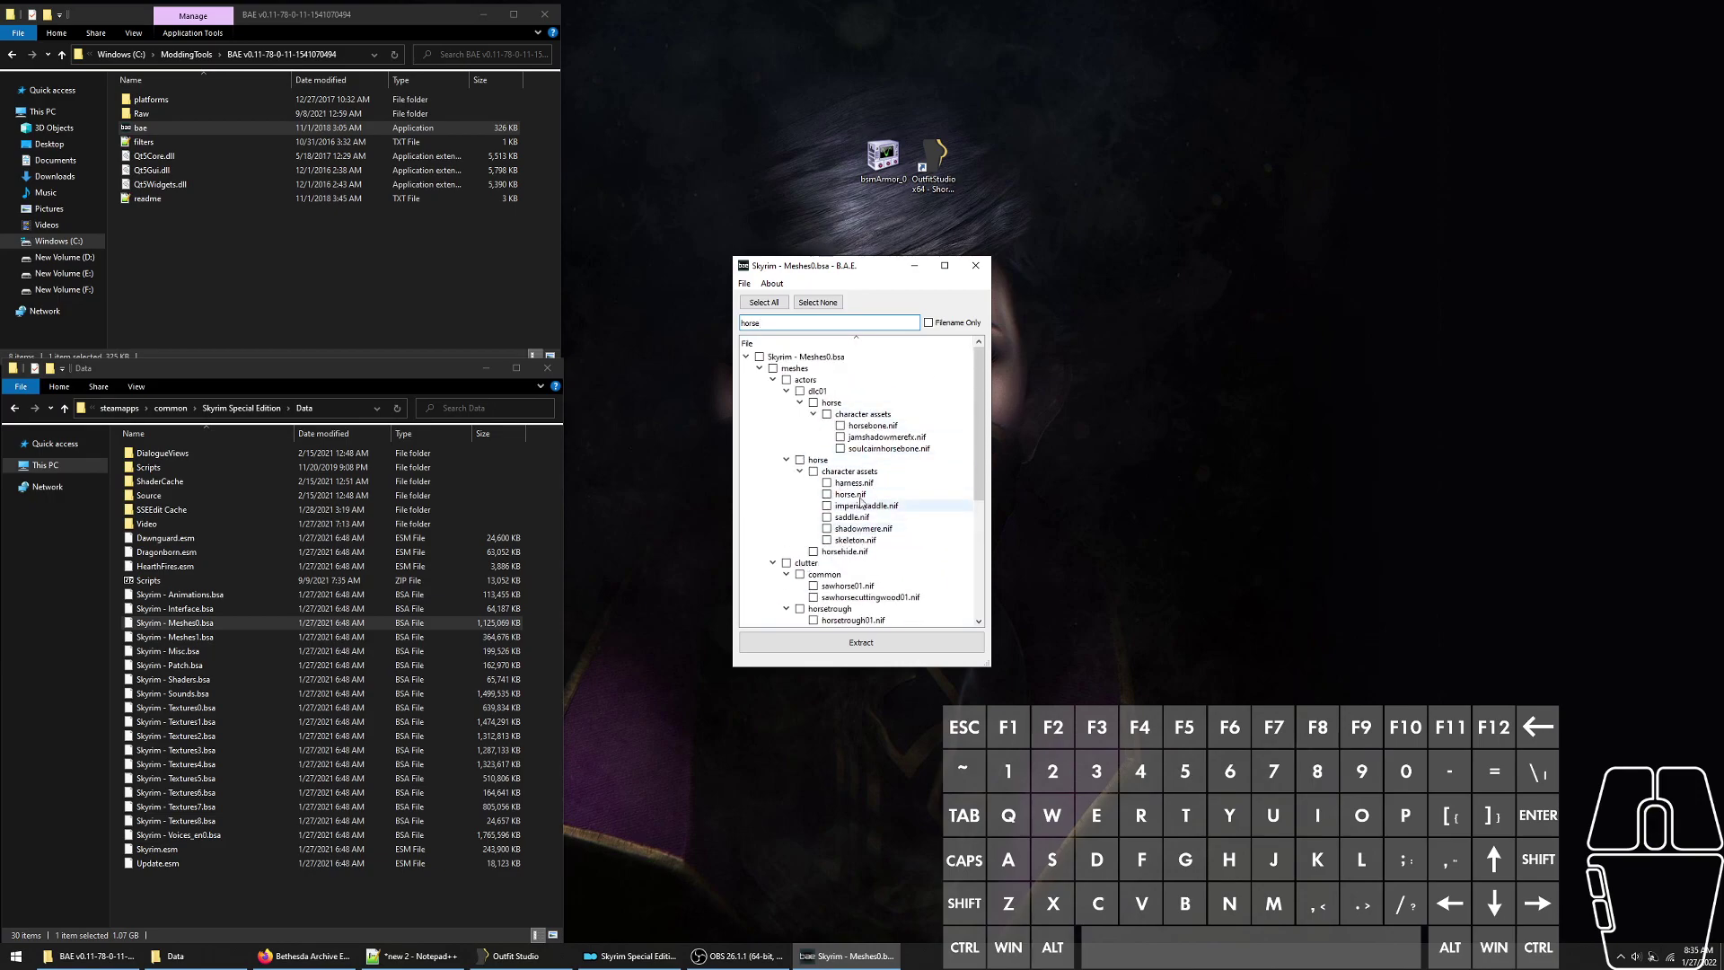
pyautogui.scroll(-6, 863, 521)
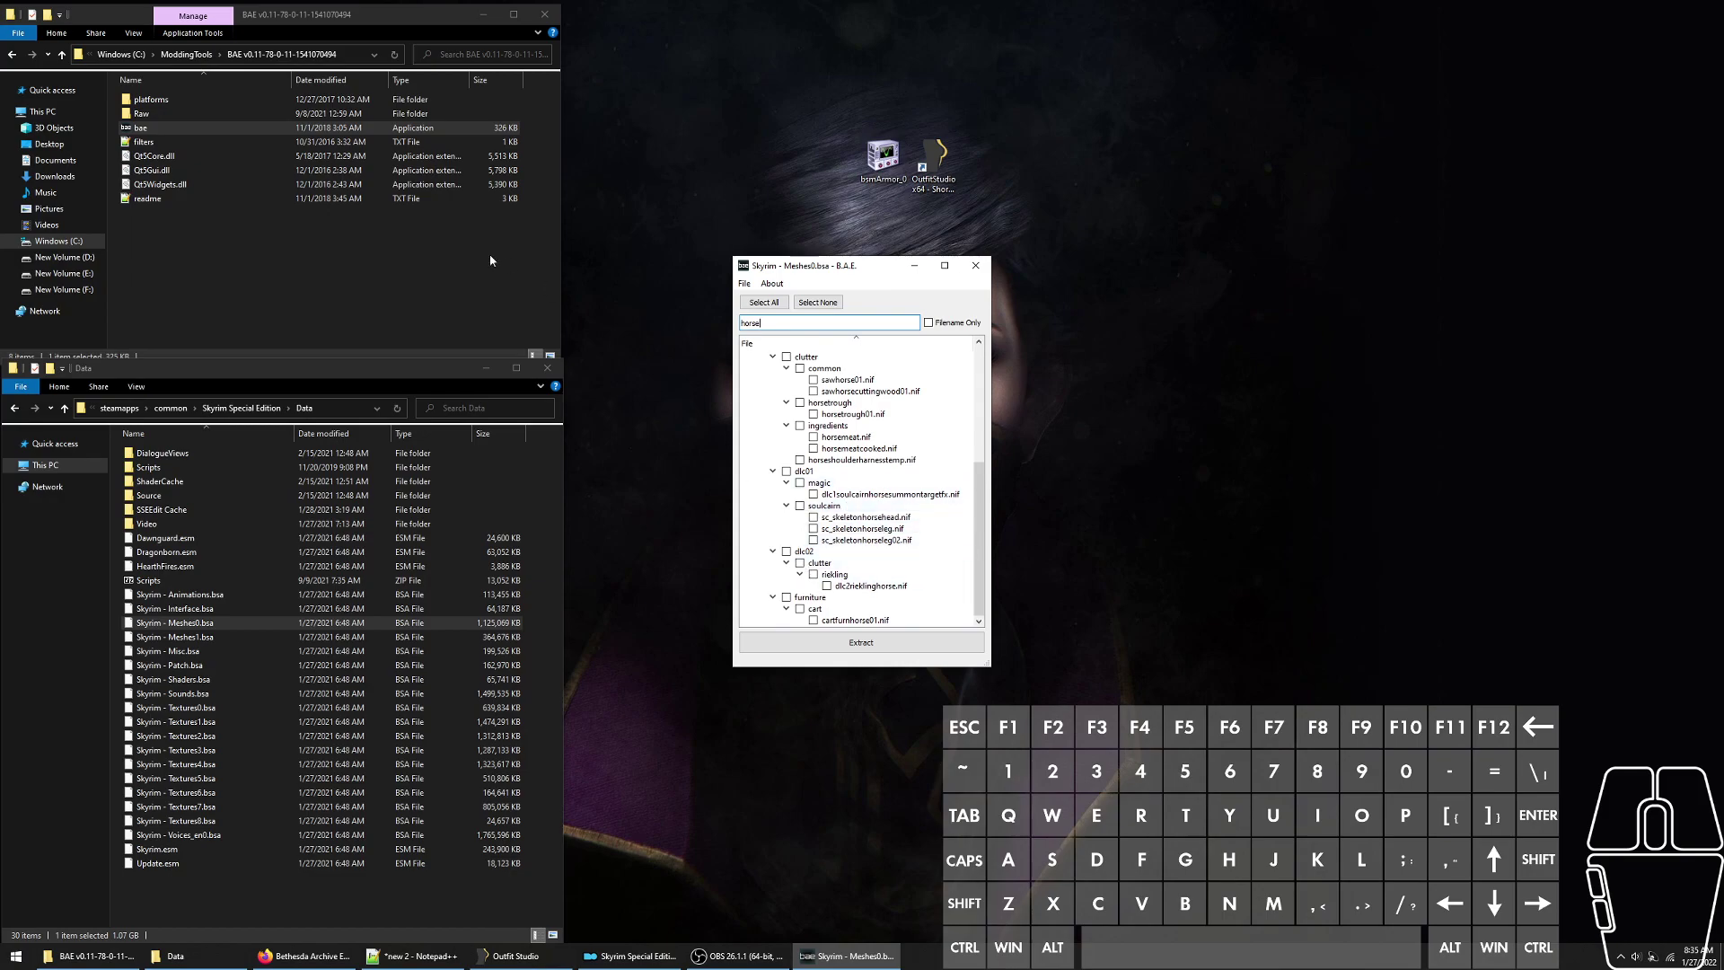
# - Browse to Raw\meshes\armor\iron\f and select cuirassheavy_0 and cuirassheavy_1
pyautogui.doubleClick(180, 113)
pyautogui.doubleClick(201, 102)
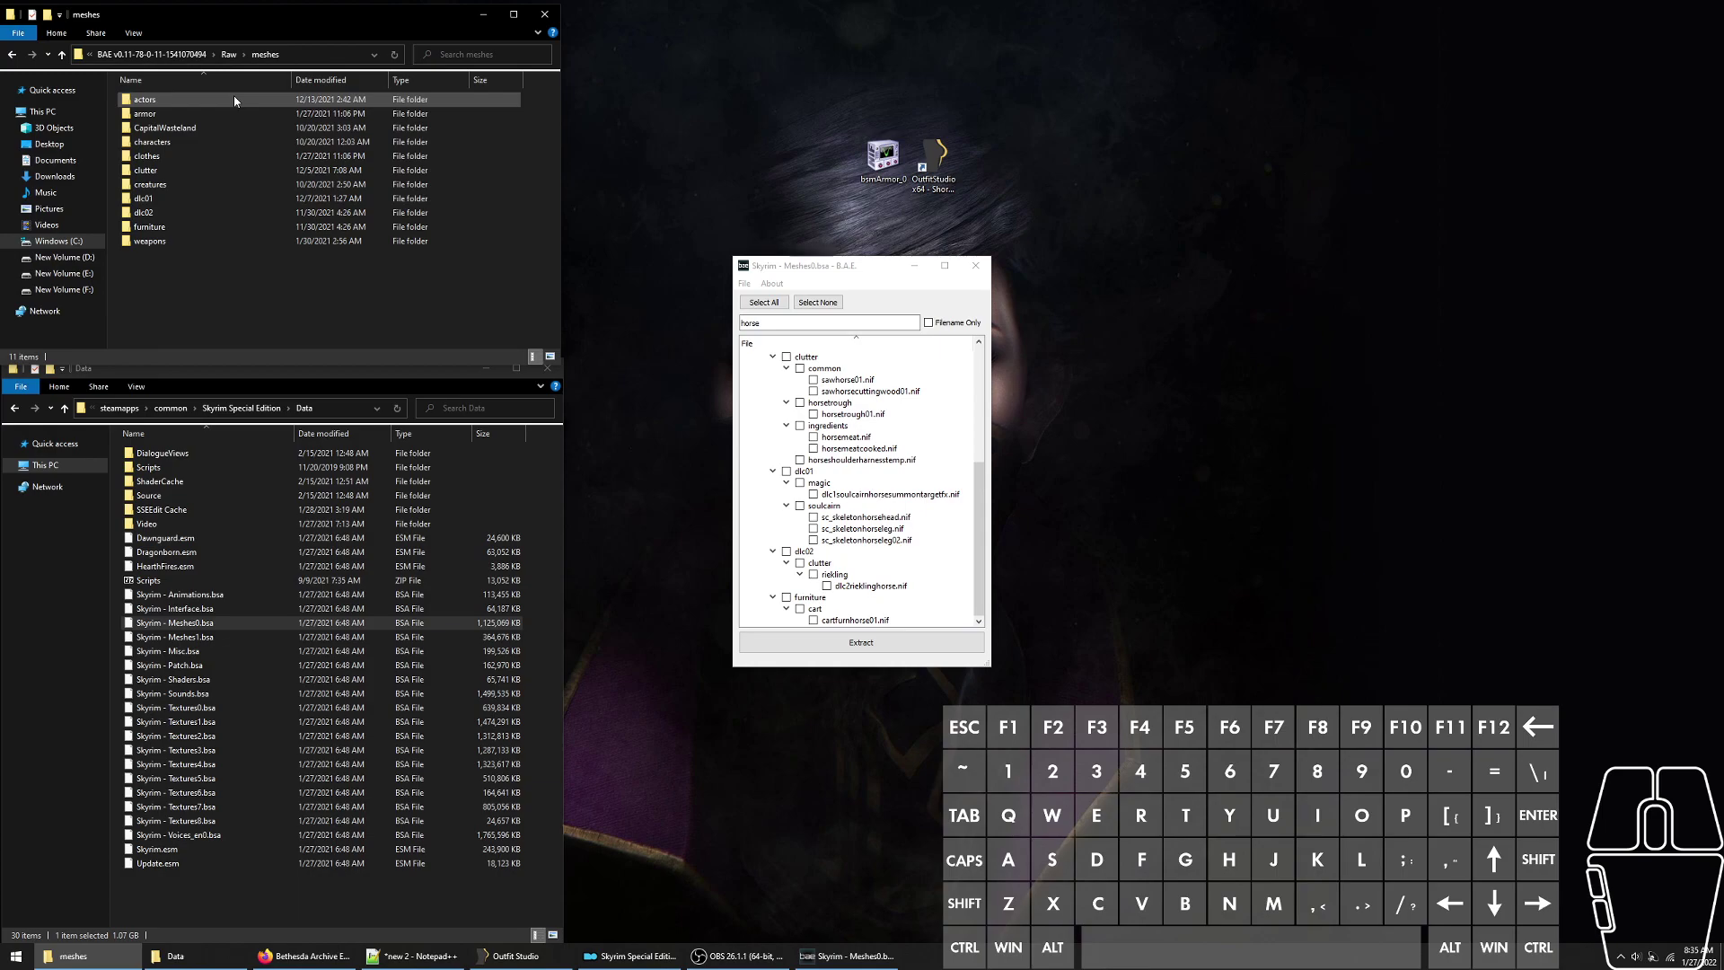
pyautogui.doubleClick(205, 113)
pyautogui.scroll(-3, 294, 239)
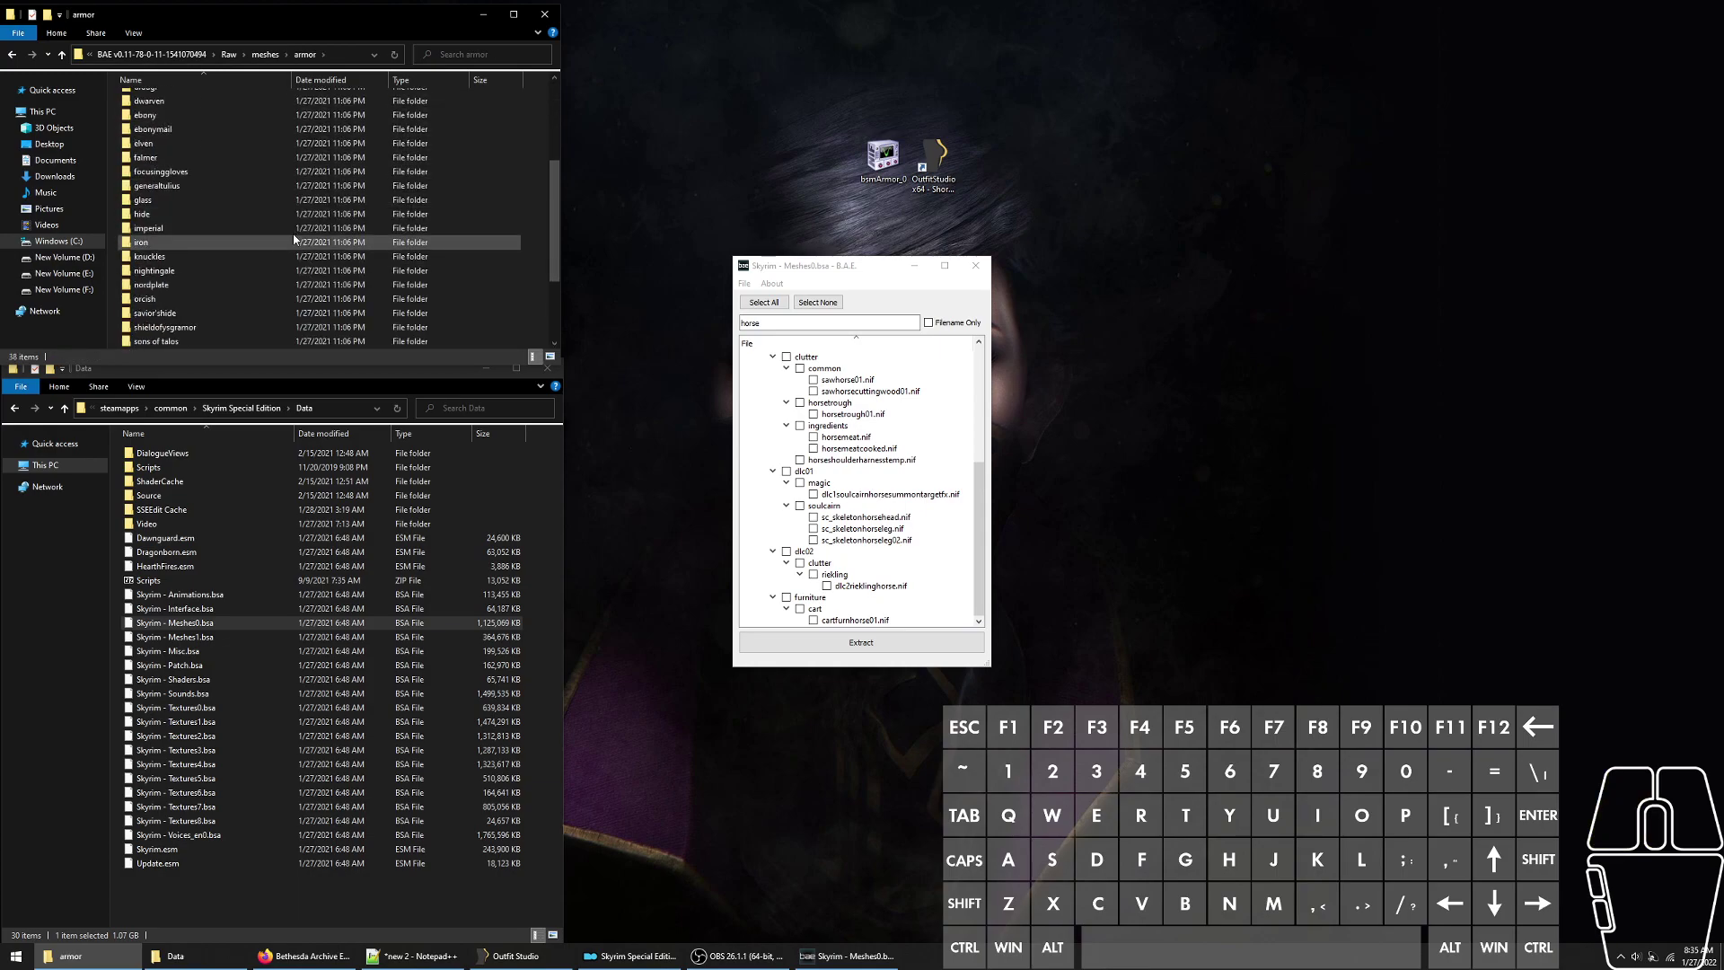
pyautogui.doubleClick(269, 242)
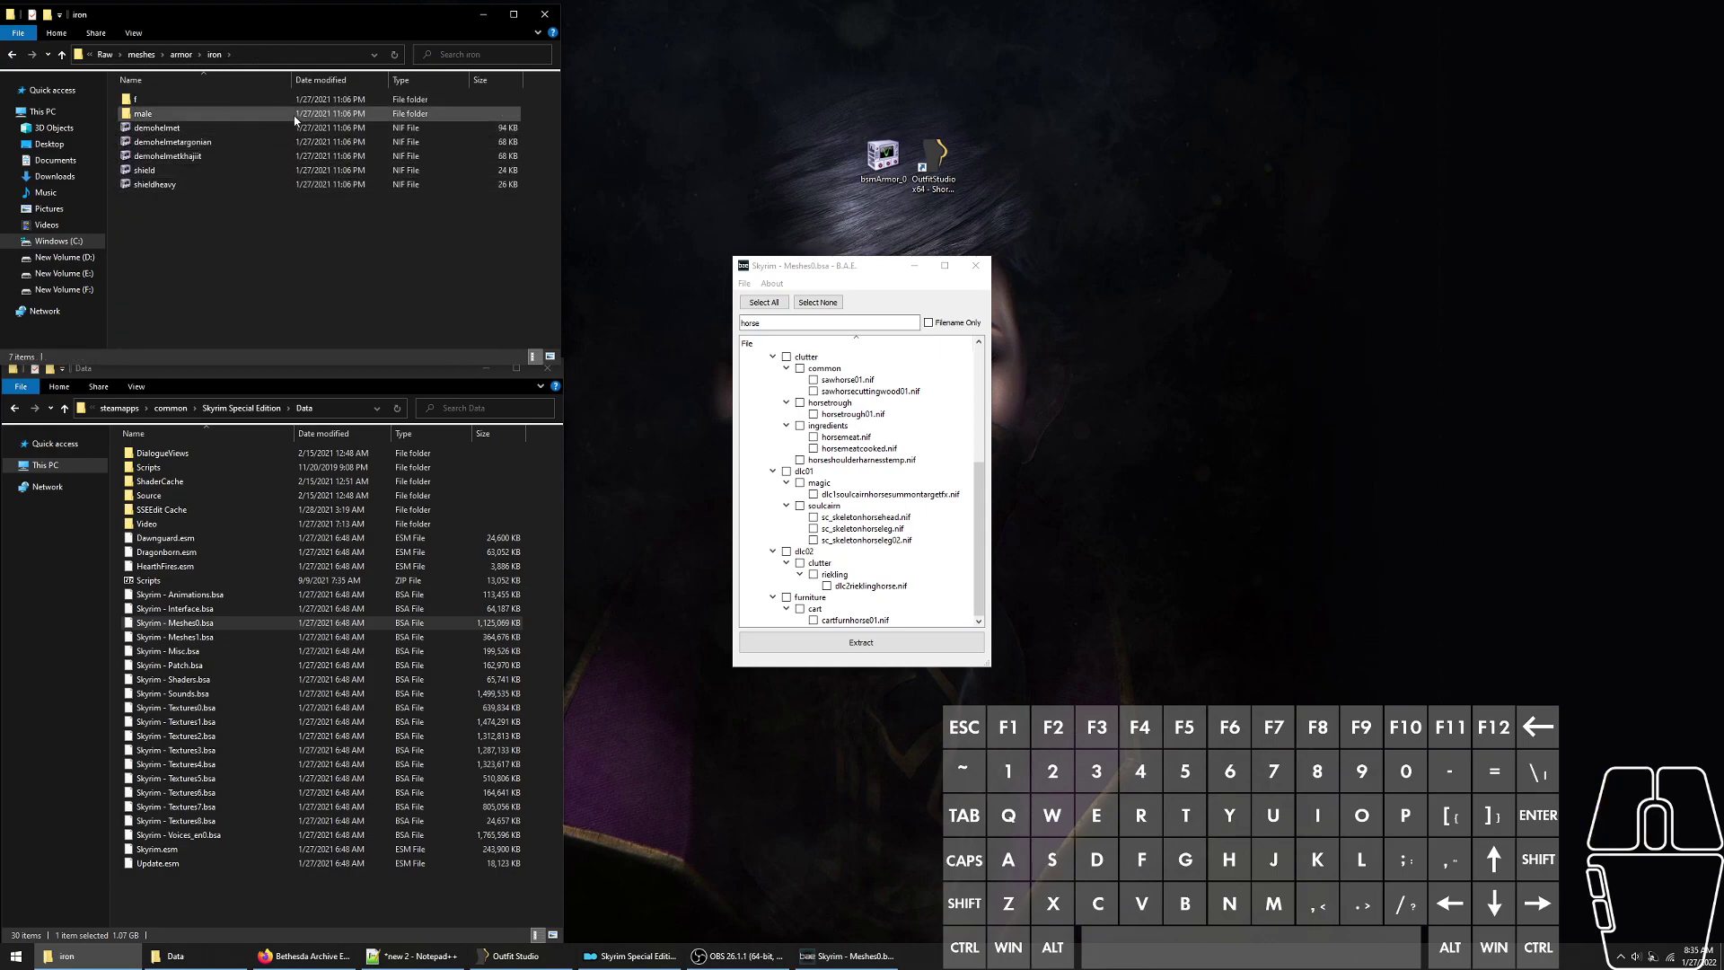
pyautogui.doubleClick(310, 101)
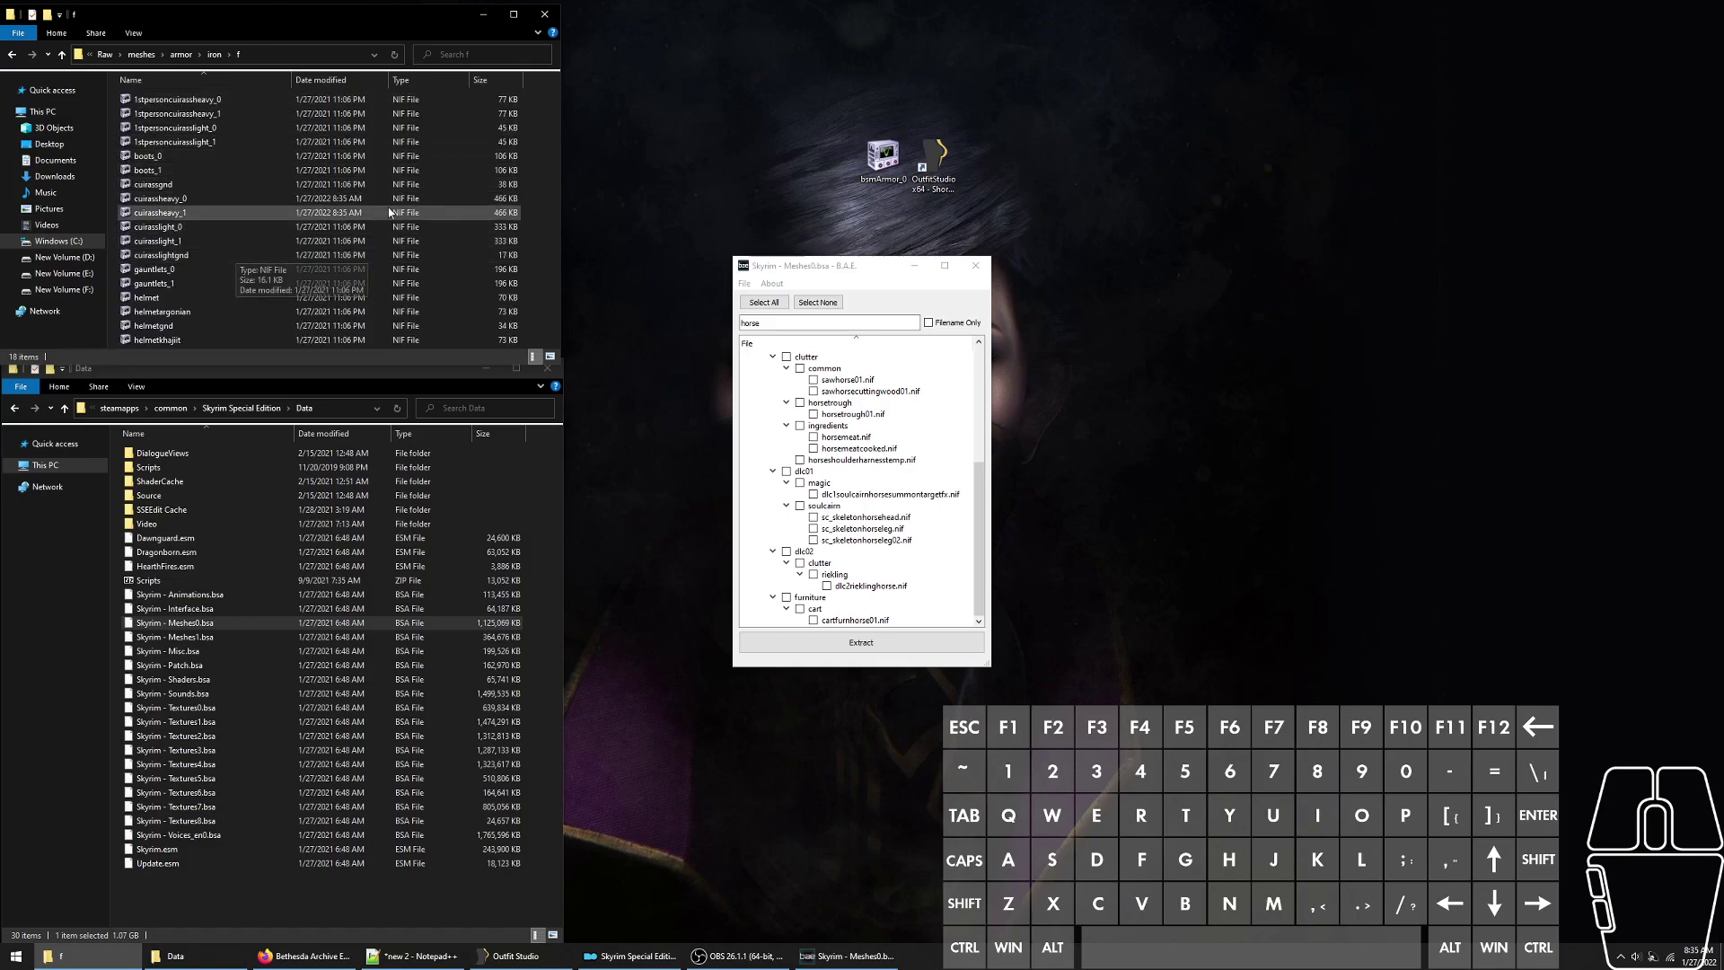
pyautogui.moveTo(386, 198); pyautogui.dragTo(409, 218)
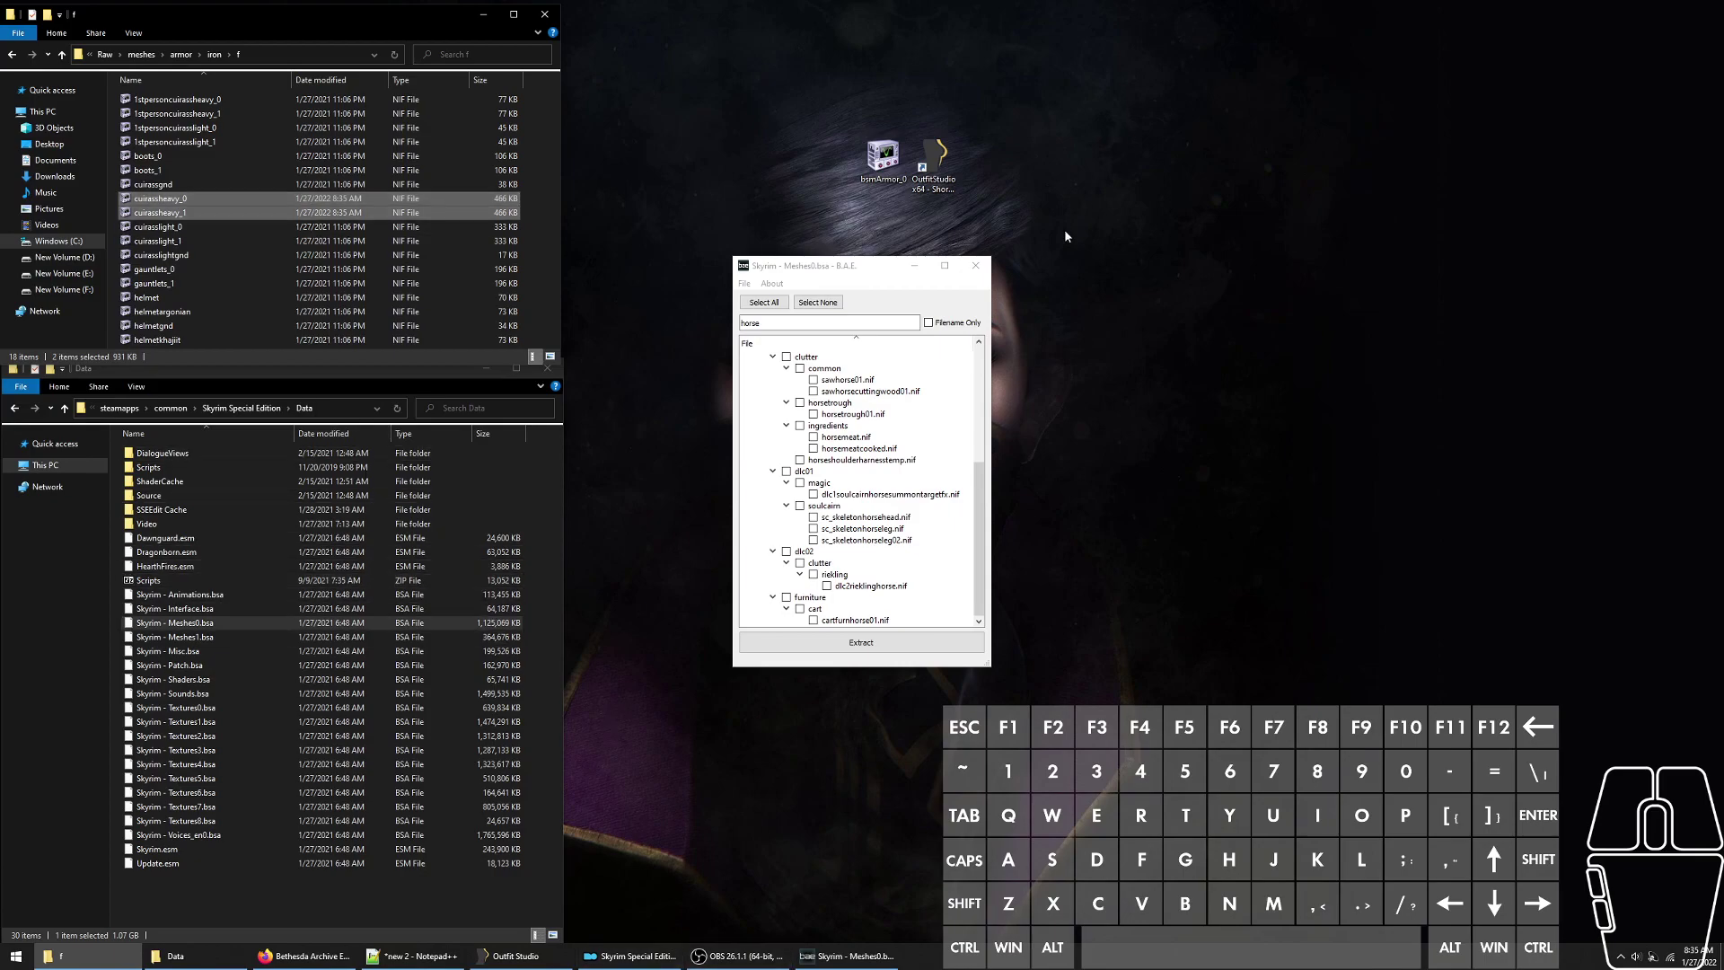
# - Close the archive extractor, bring Mod Organizer back, and close the earlier Outfit Studio
pyautogui.click(975, 266)
pyautogui.click(604, 961)
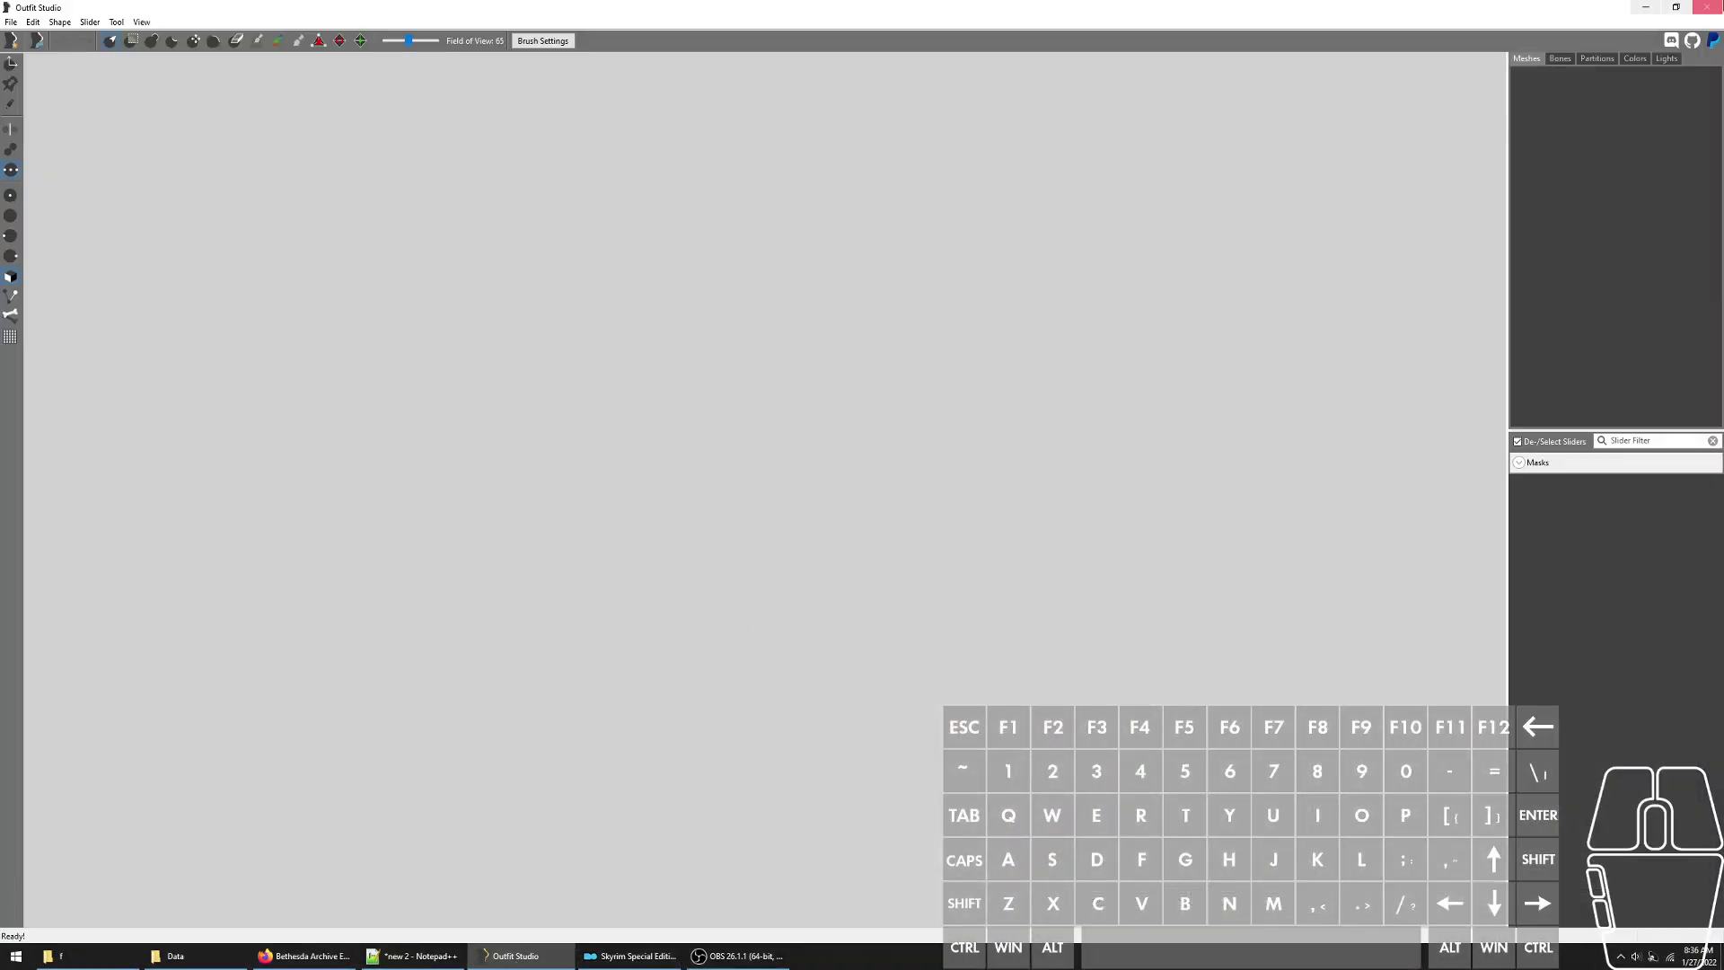
pyautogui.click(1704, 8)
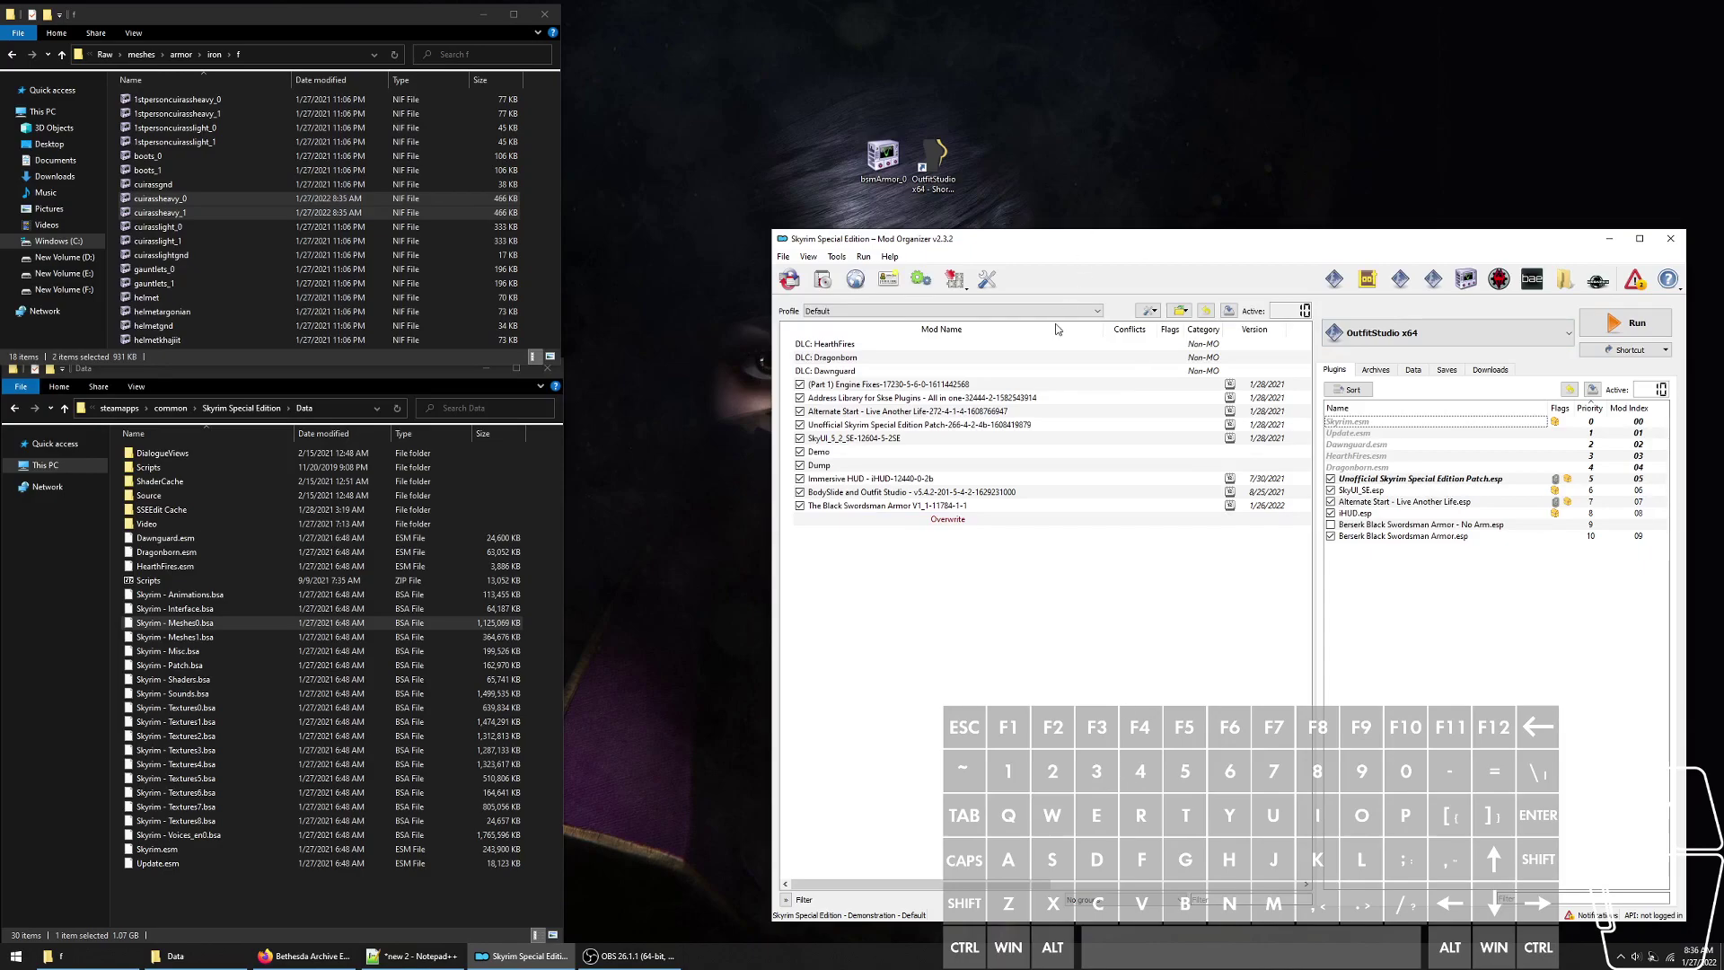
# - Start Outfit Studio from its desktop shortcut, dismiss the skeleton error, and return to Mod Organizer
pyautogui.click(1609, 239)
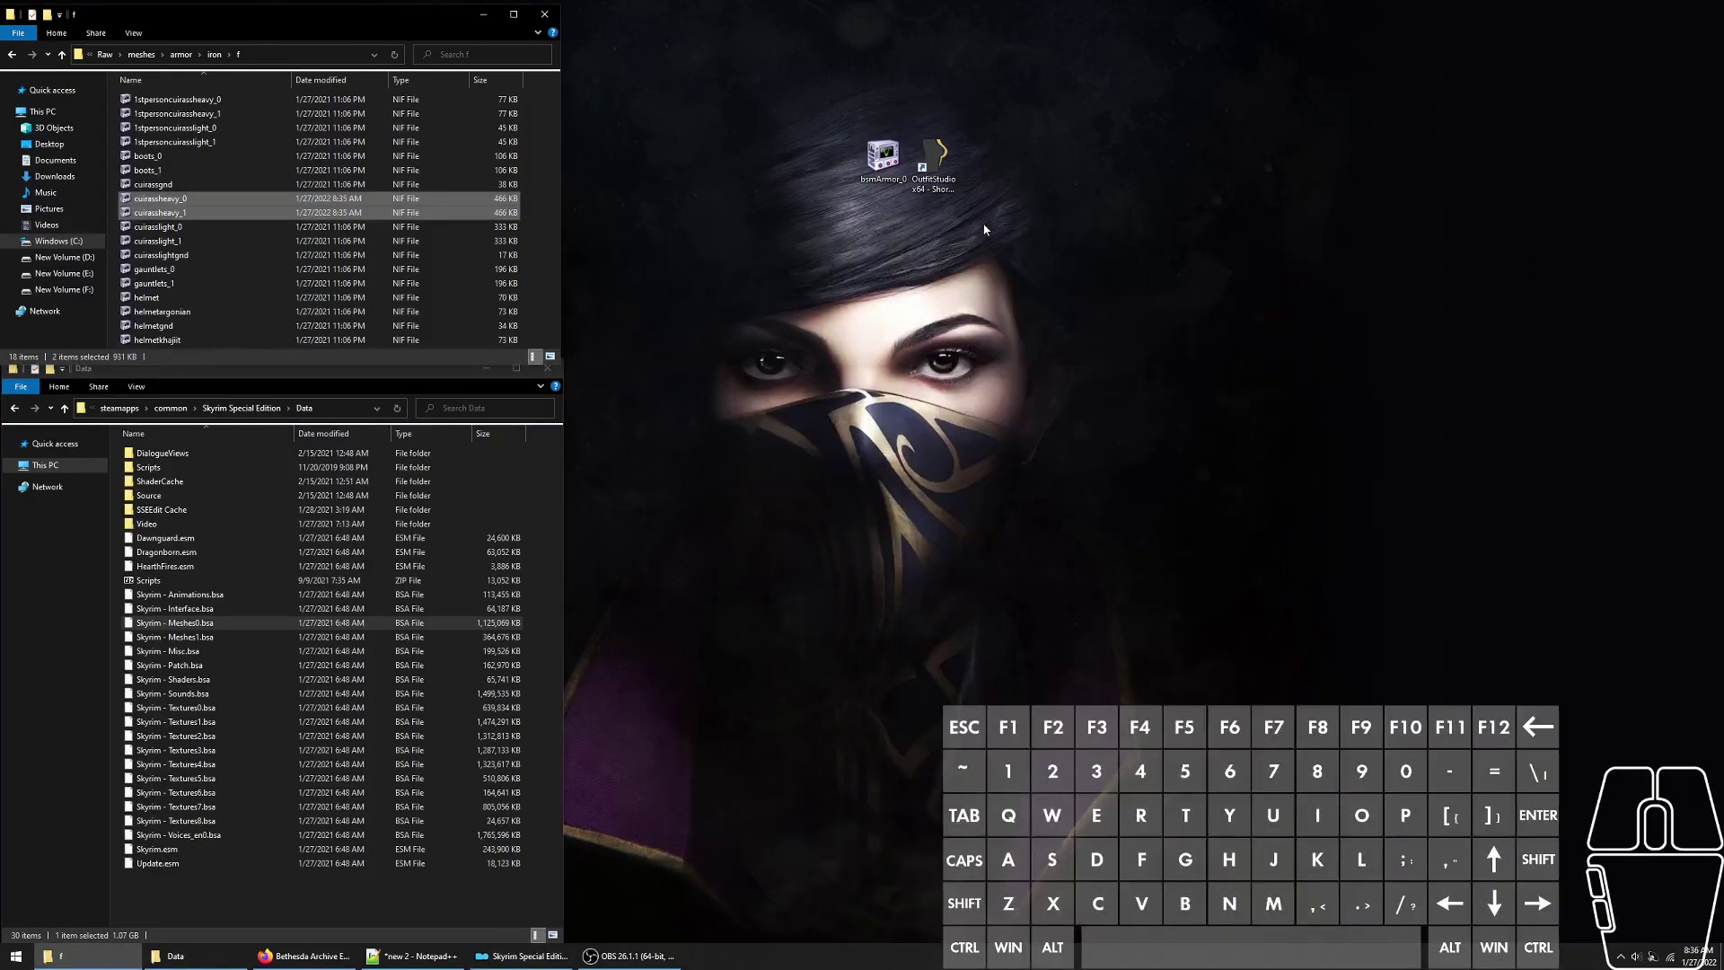
pyautogui.doubleClick(929, 169)
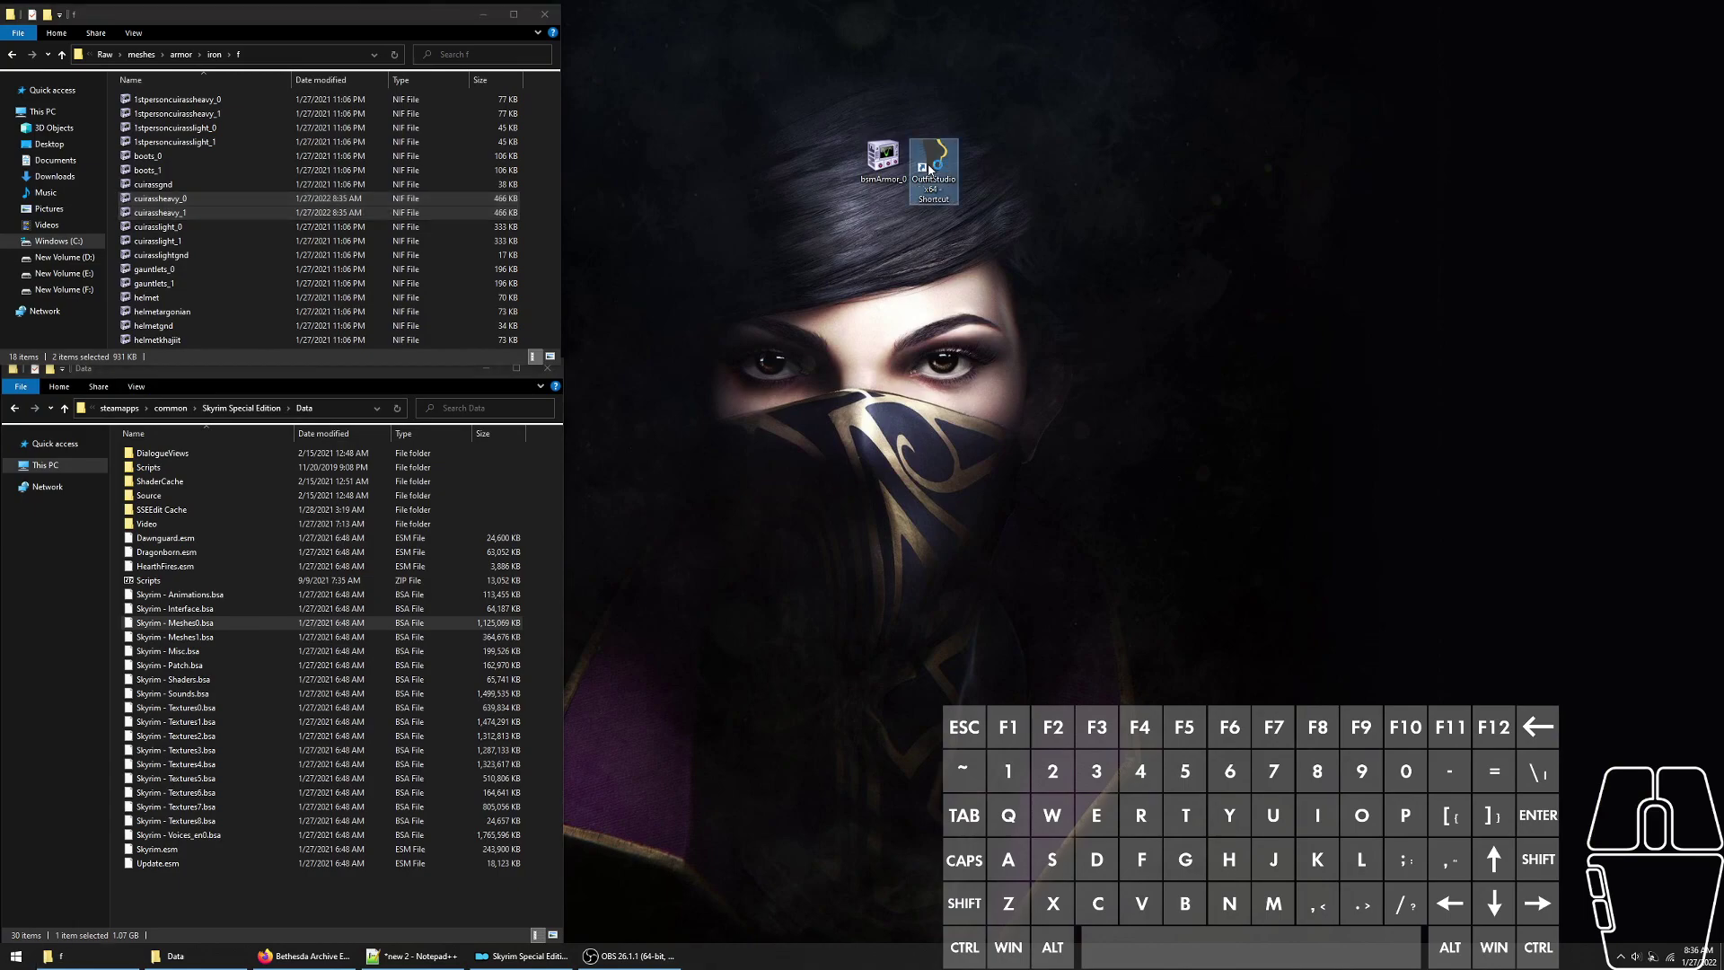
pyautogui.click(1012, 478)
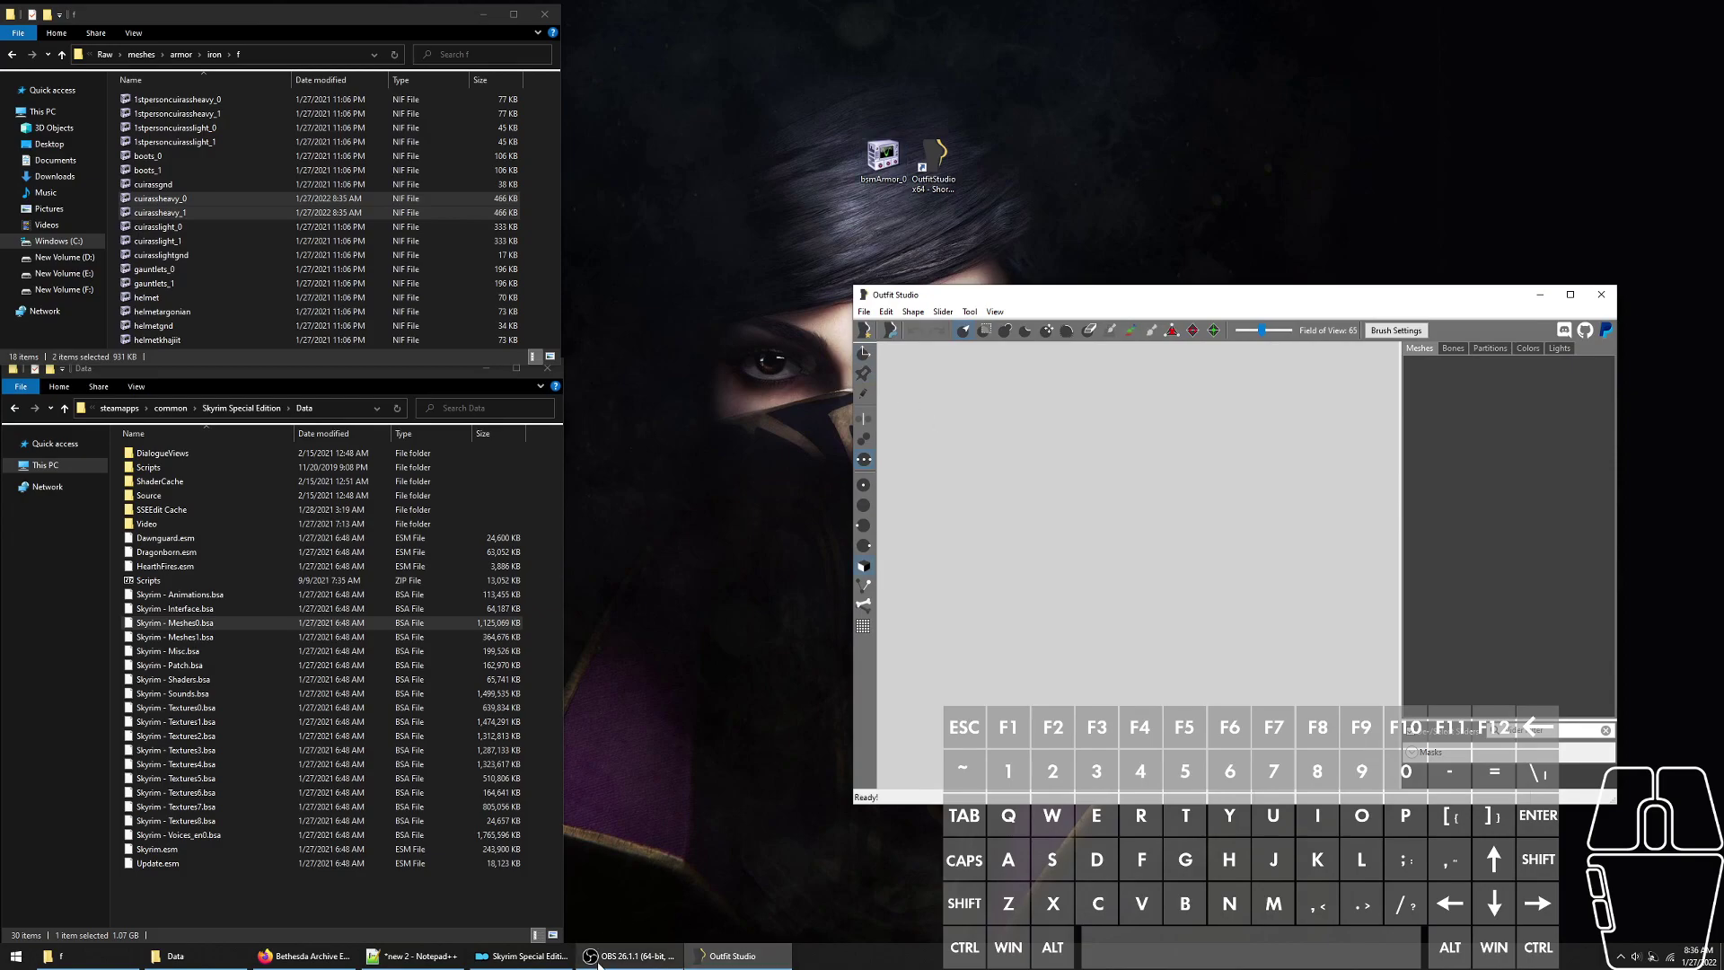
pyautogui.click(526, 957)
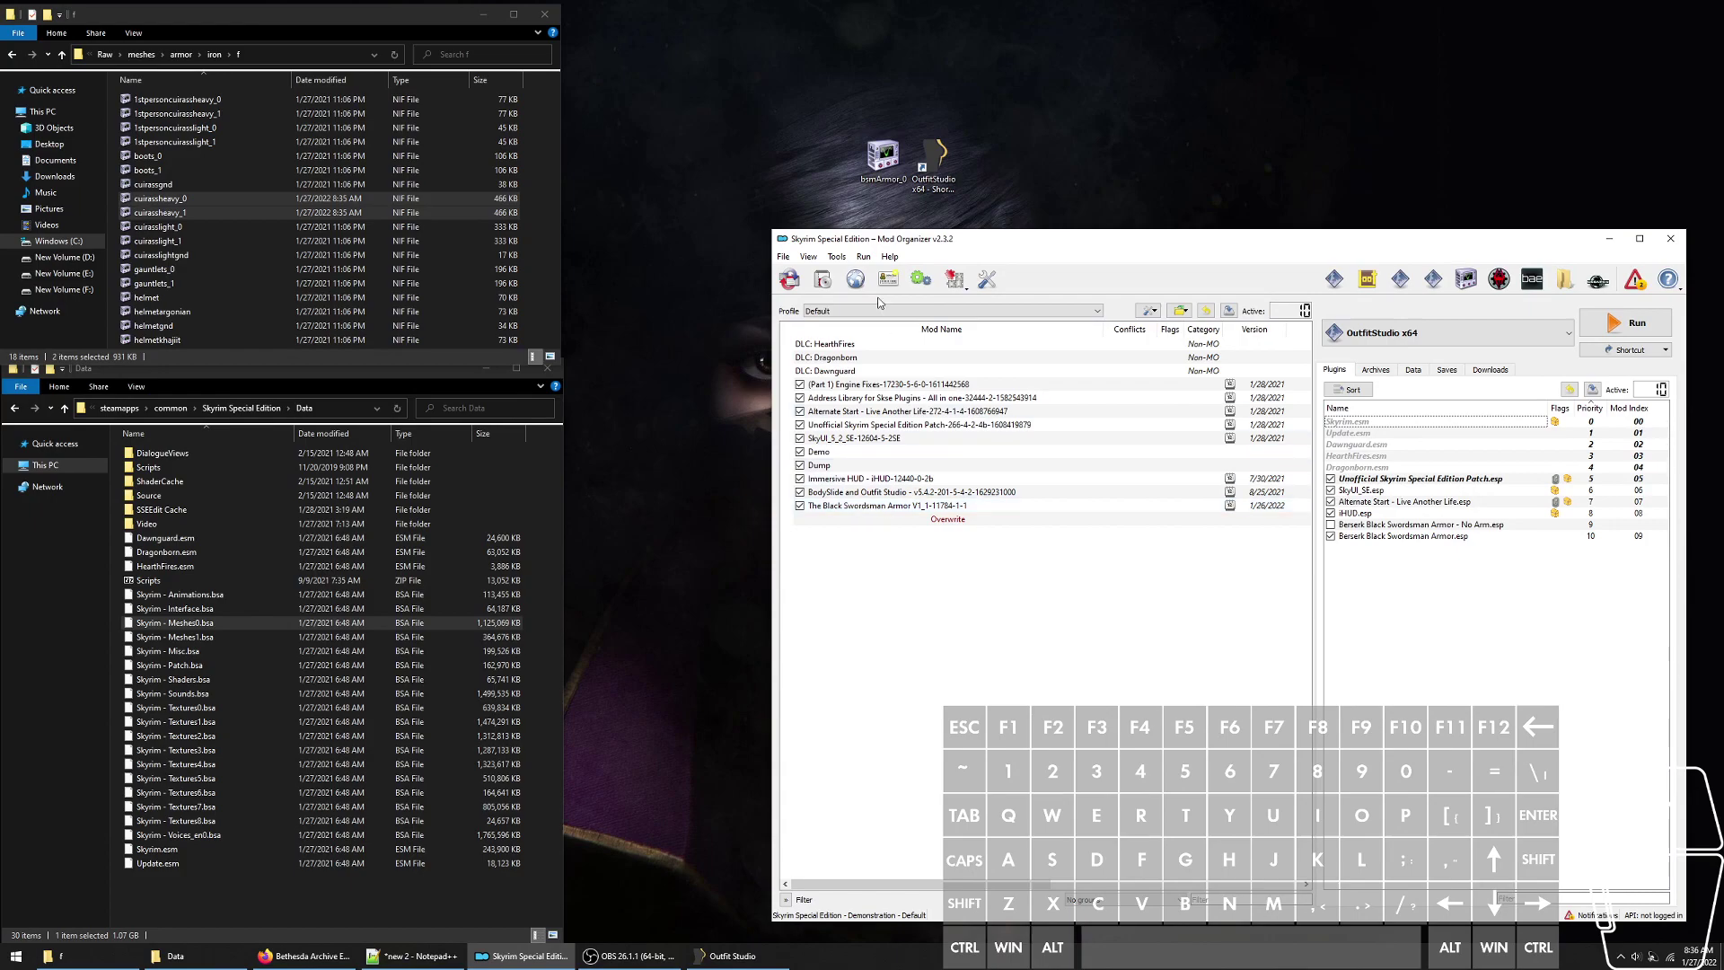
# - Close the standalone Outfit Studio window and restore Mod Organizer
pyautogui.click(883, 157)
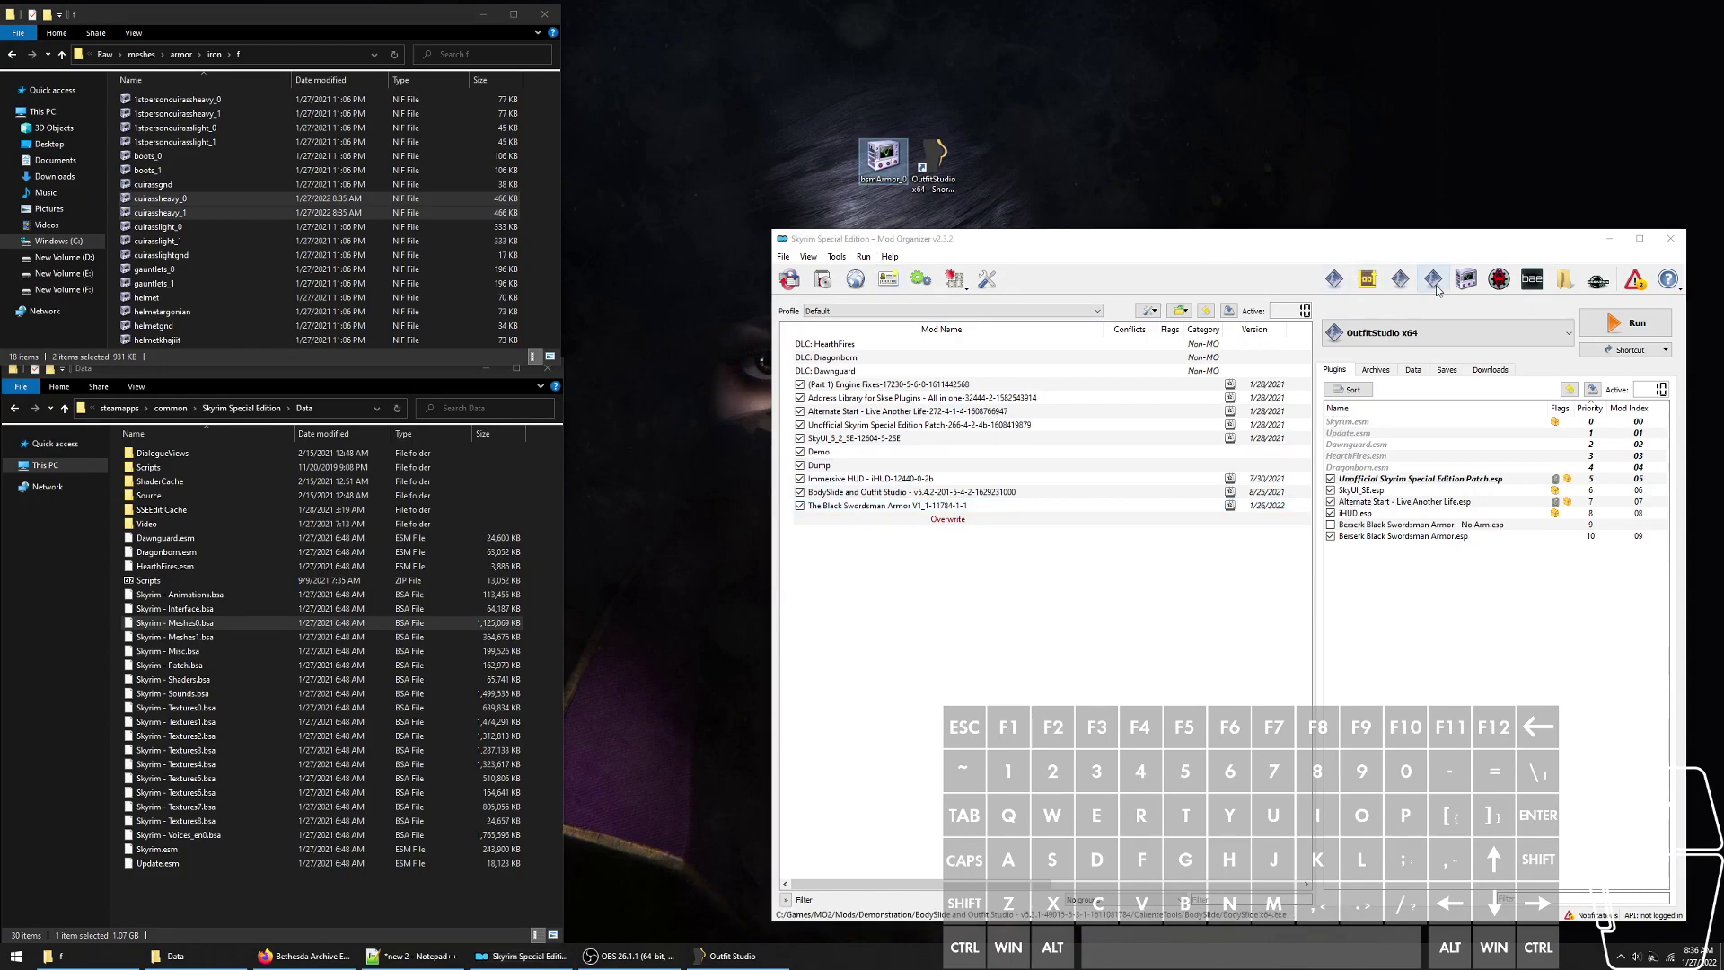
pyautogui.click(1622, 239)
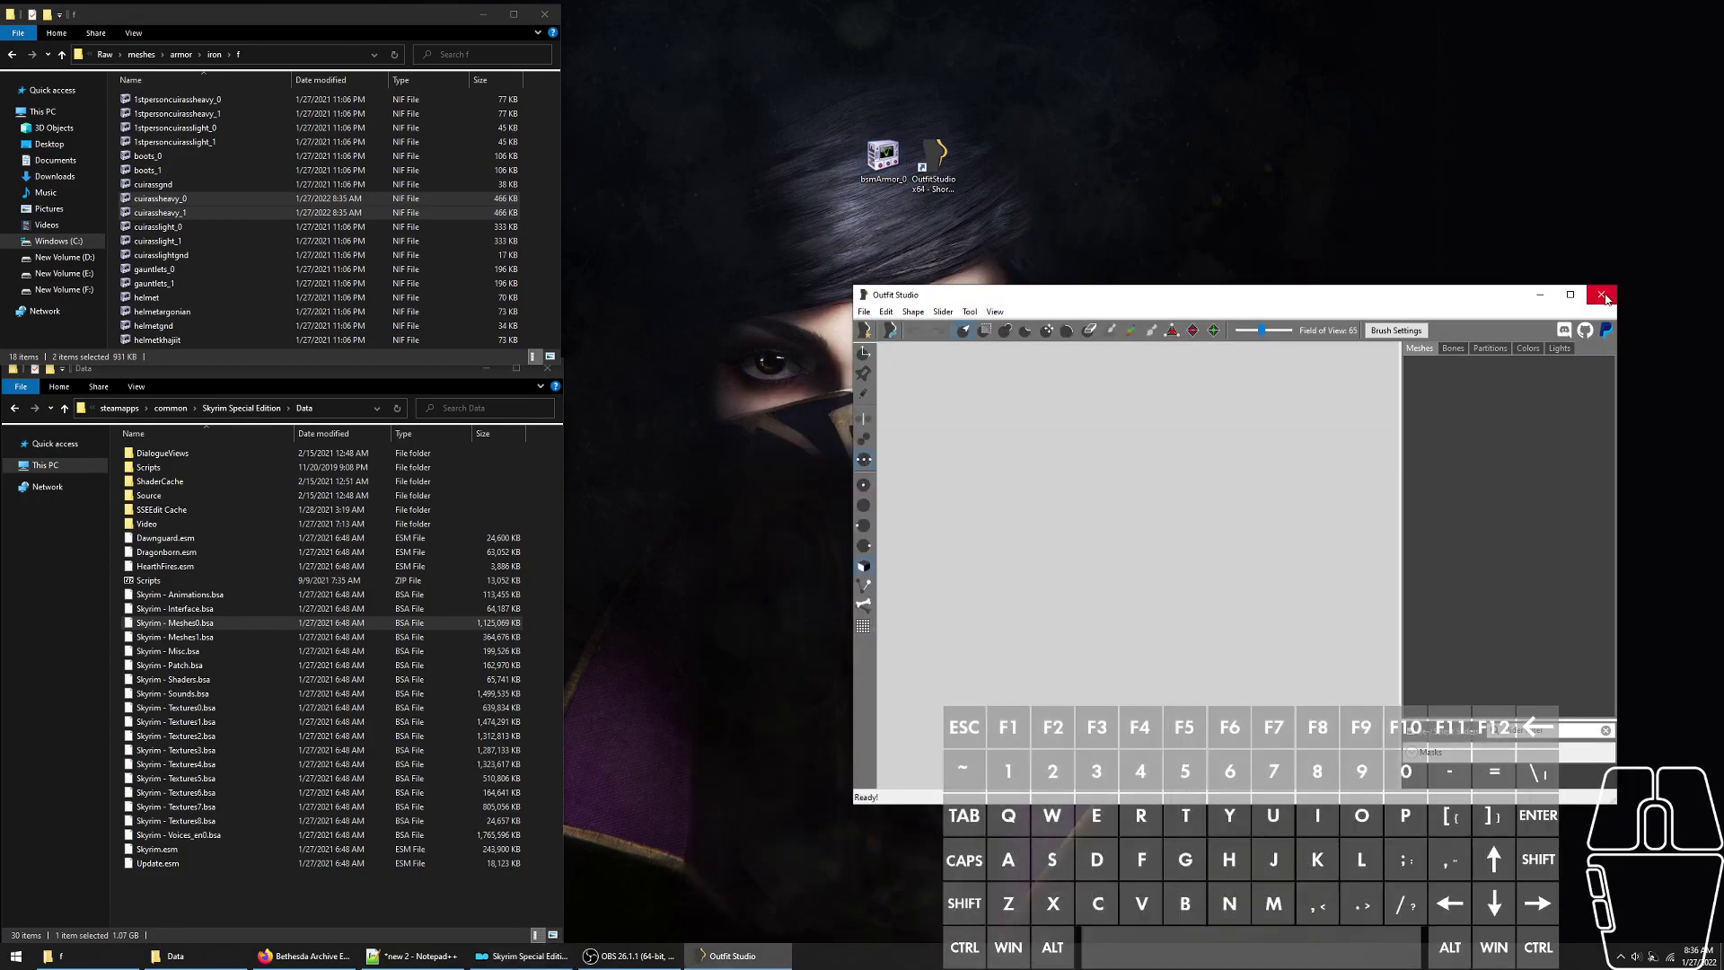
pyautogui.click(1604, 296)
pyautogui.click(530, 959)
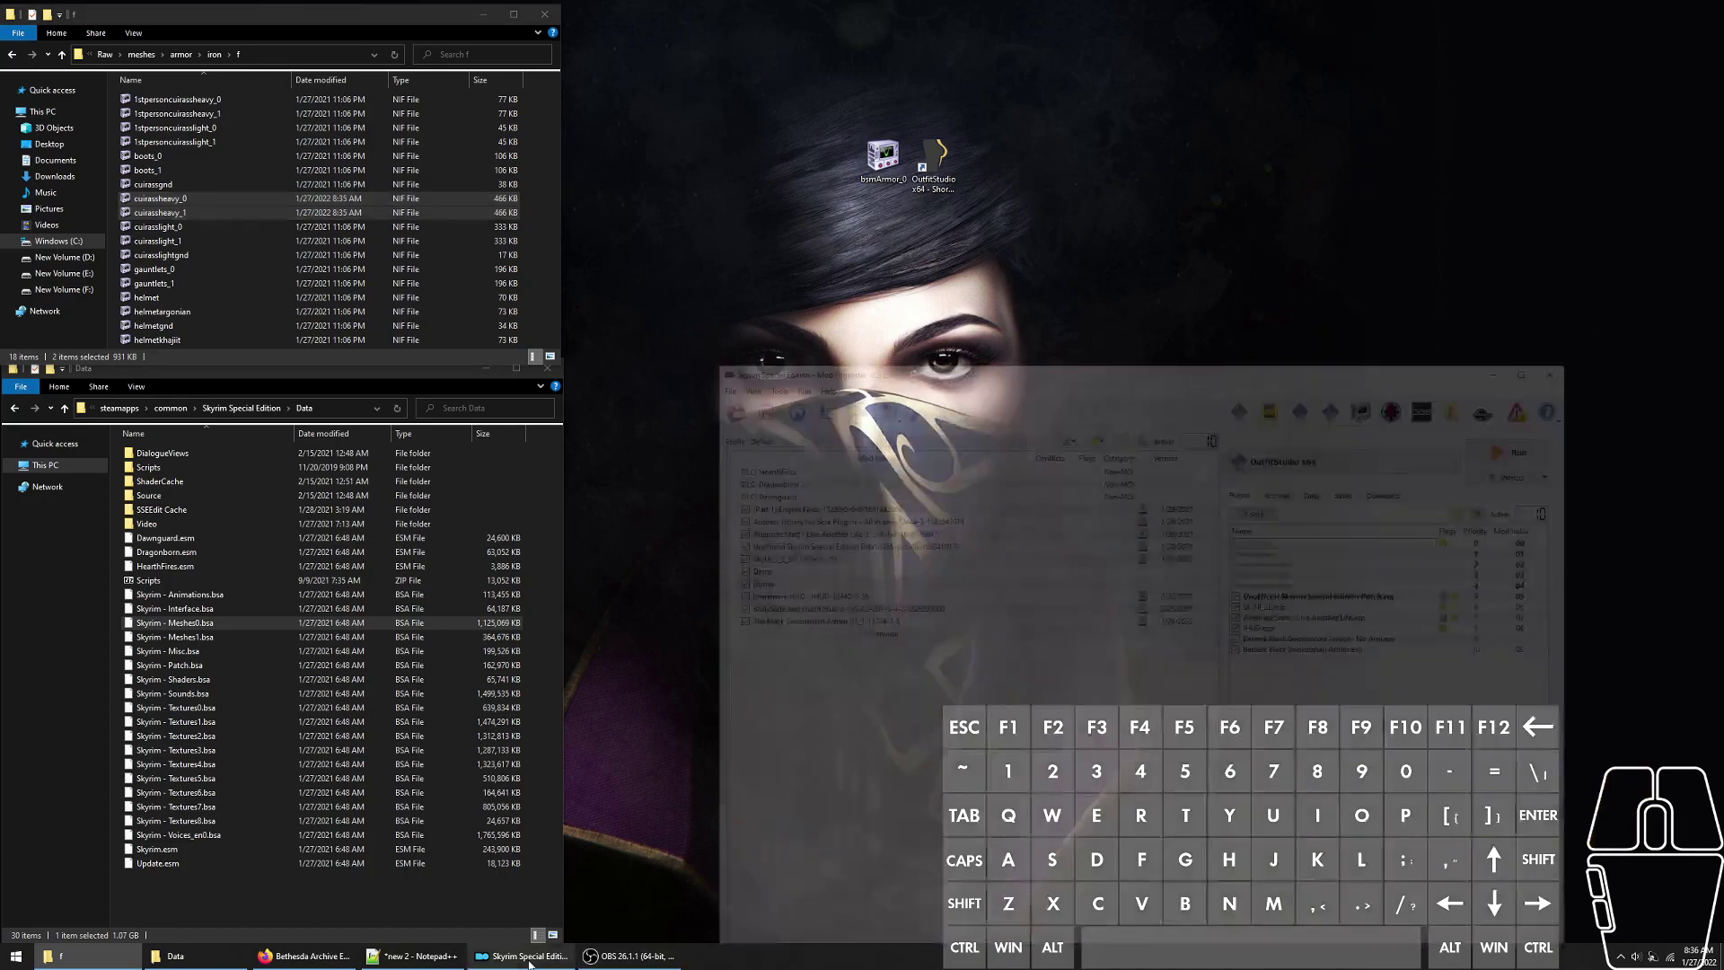
# - Launch Outfit Studio via Mod Organizer, load bsmArmor_0 answering the SSE prompt, inspect, then close
pyautogui.click(1398, 280)
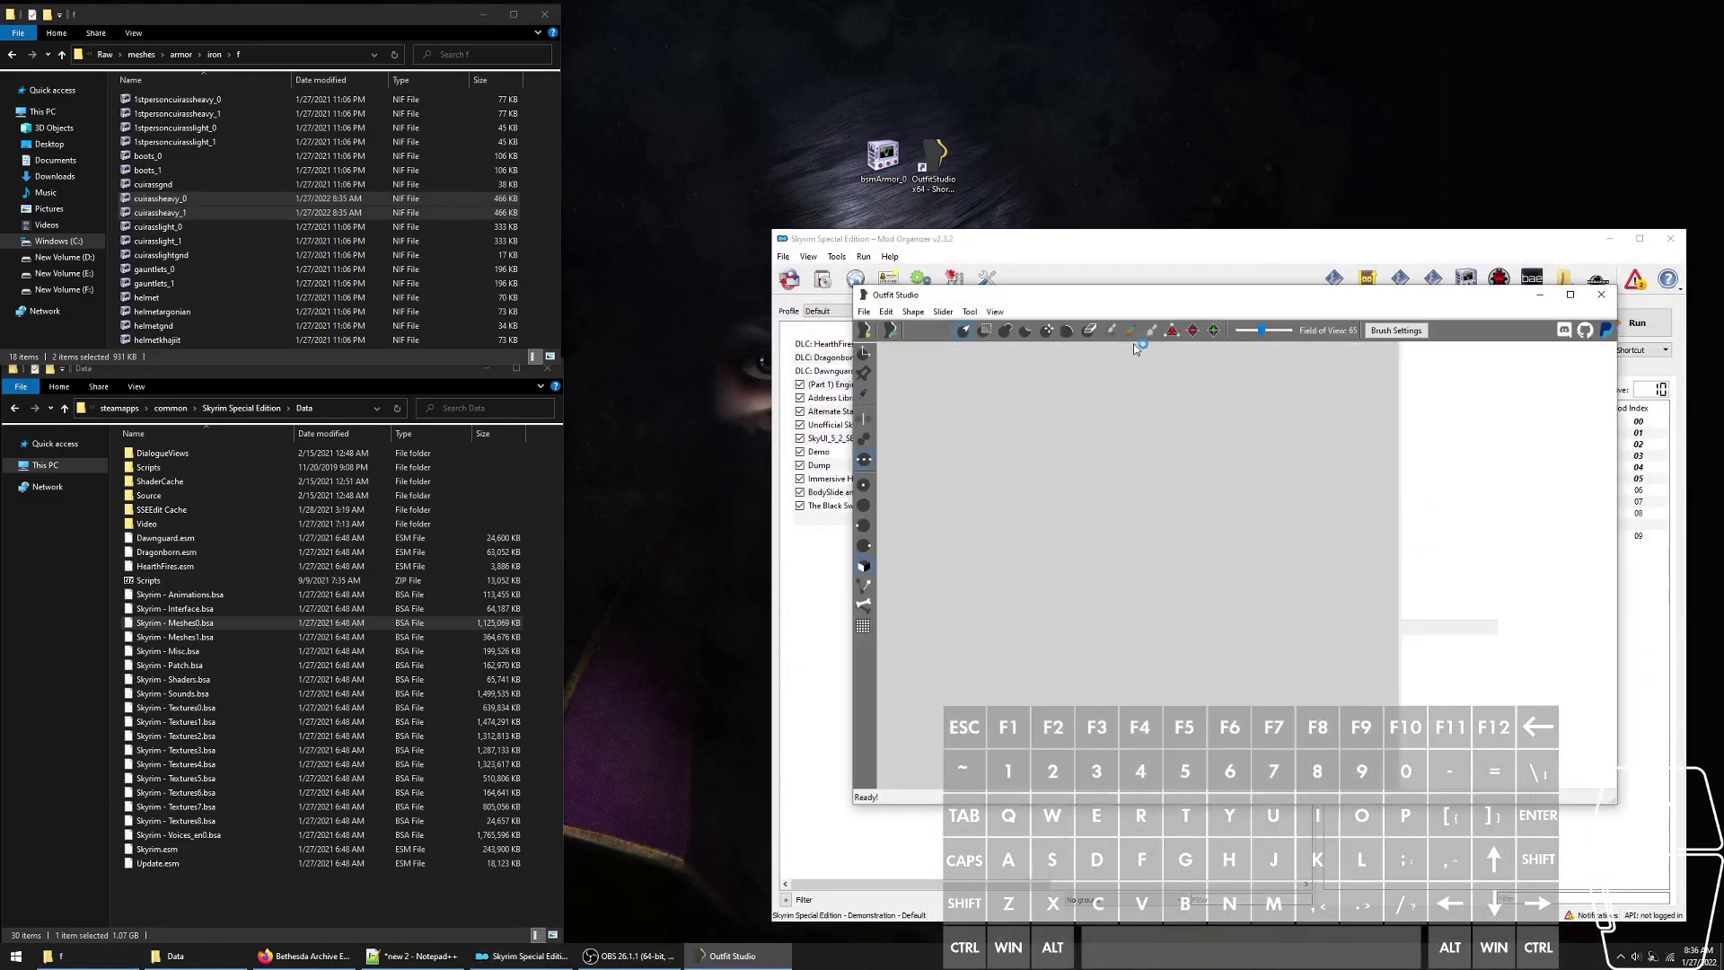
pyautogui.moveTo(883, 157); pyautogui.dragTo(1085, 499)
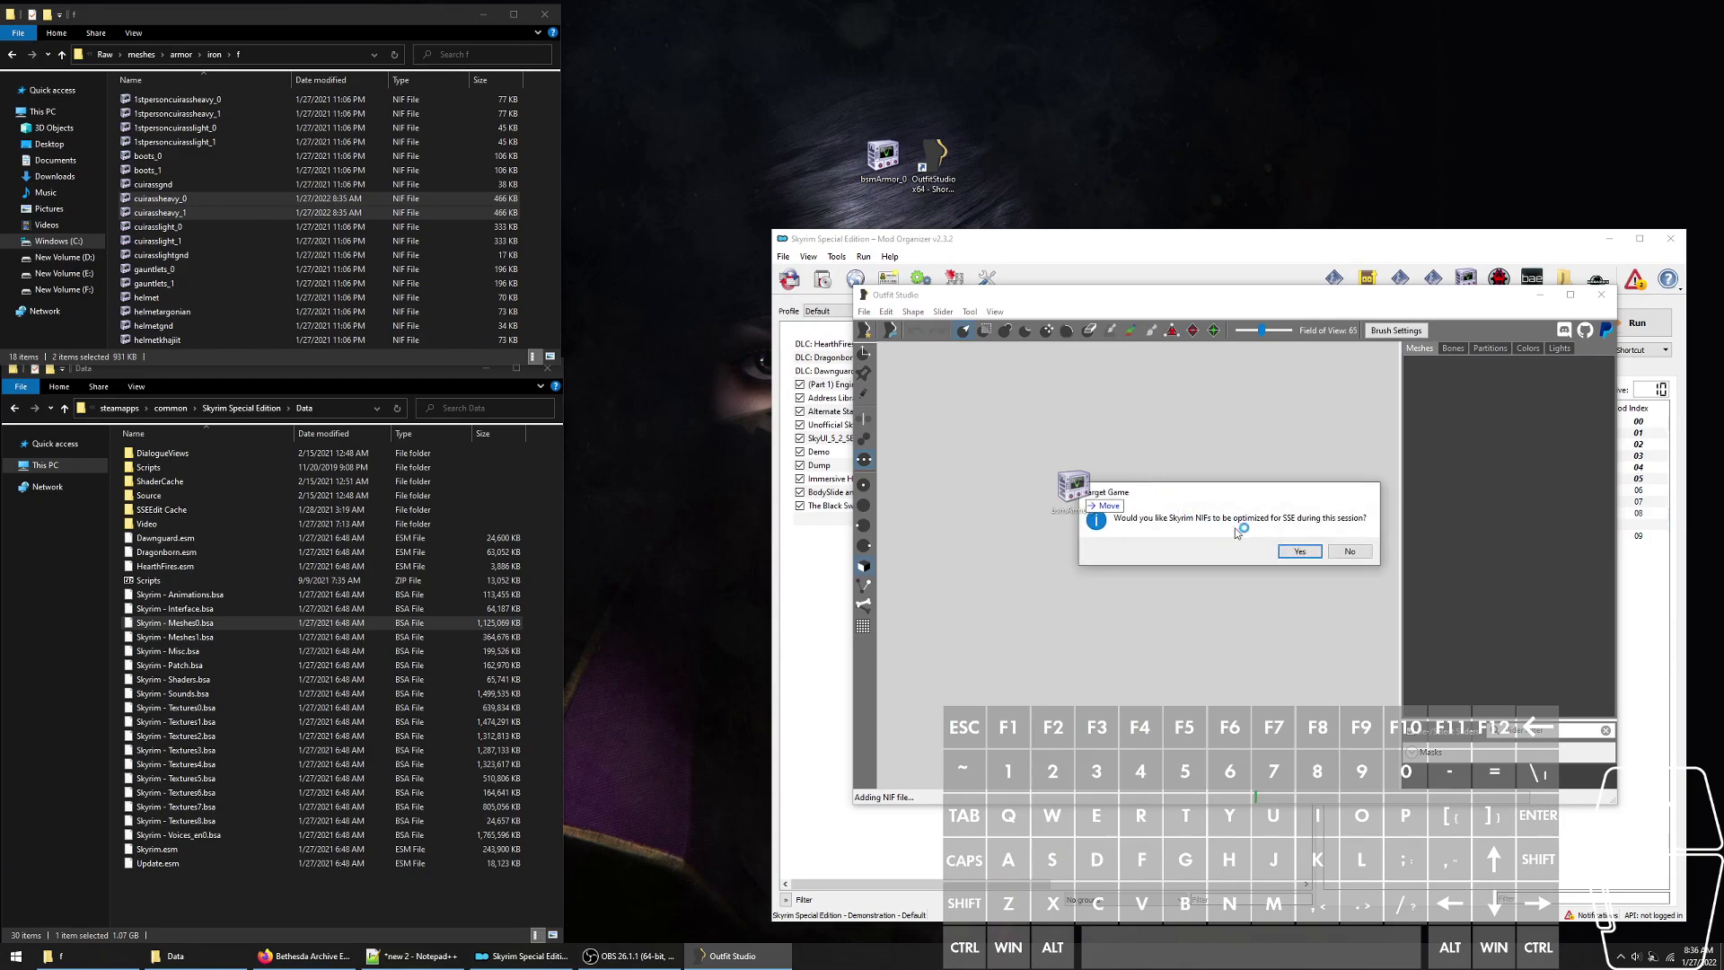
pyautogui.click(1293, 551)
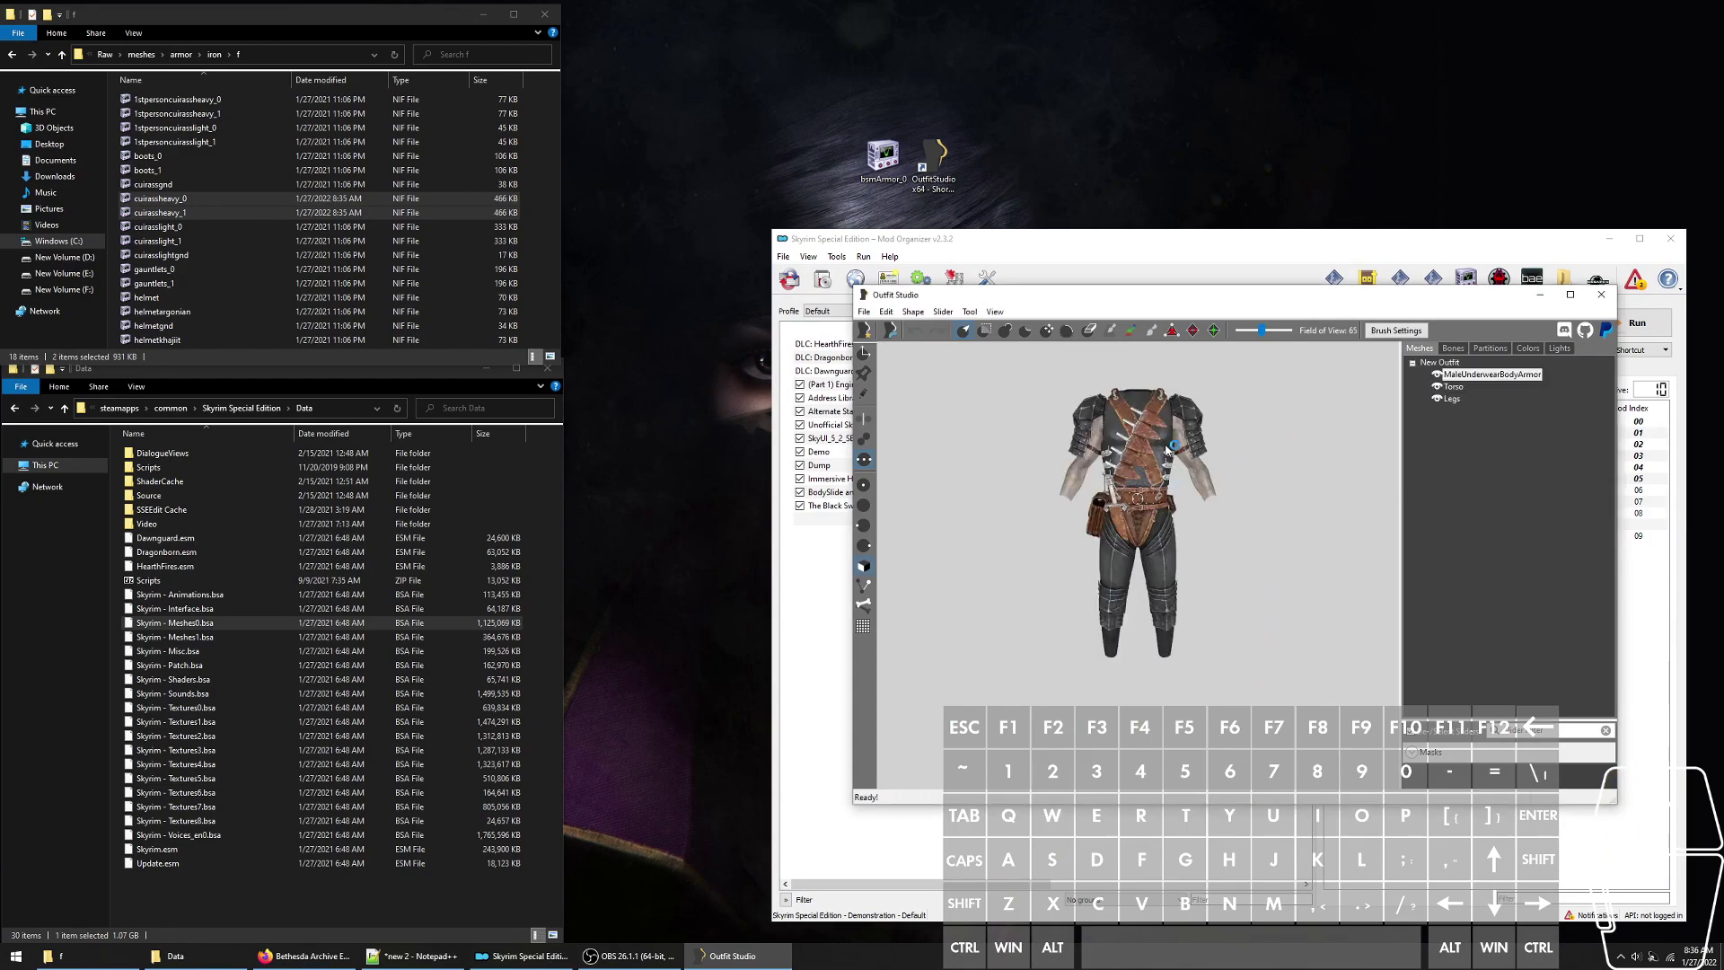
pyautogui.scroll(3, 1192, 456)
pyautogui.moveTo(1277, 464); pyautogui.dragTo(1285, 566, button='right')
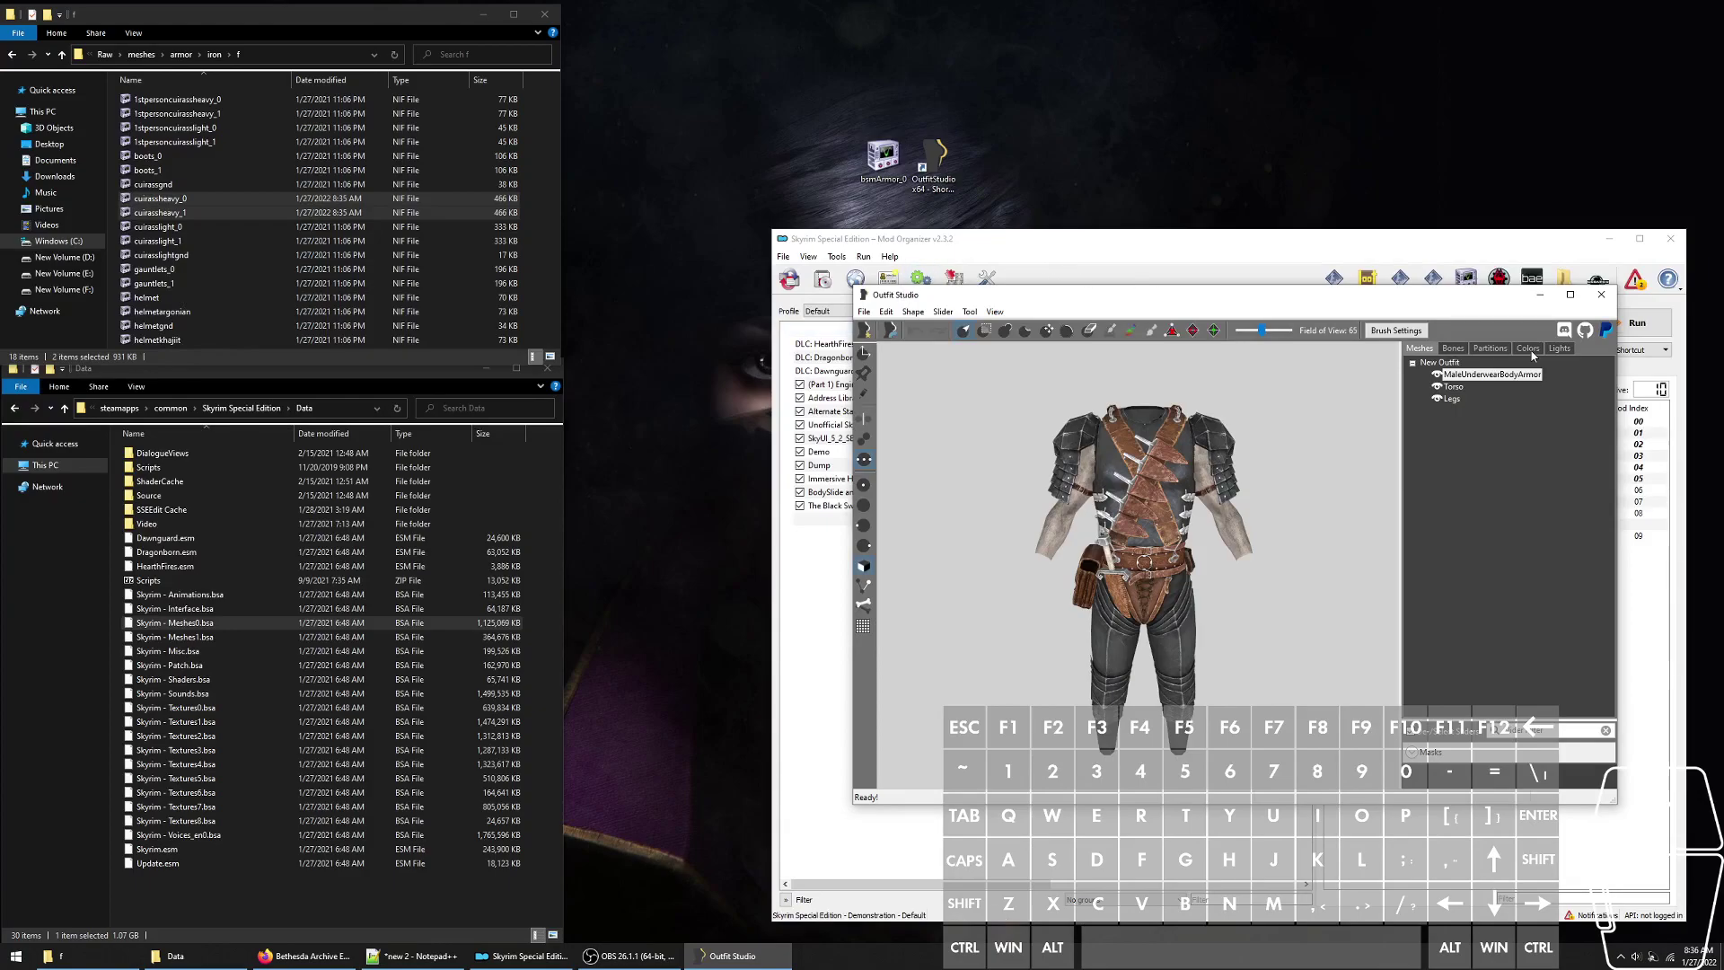
pyautogui.click(1601, 294)
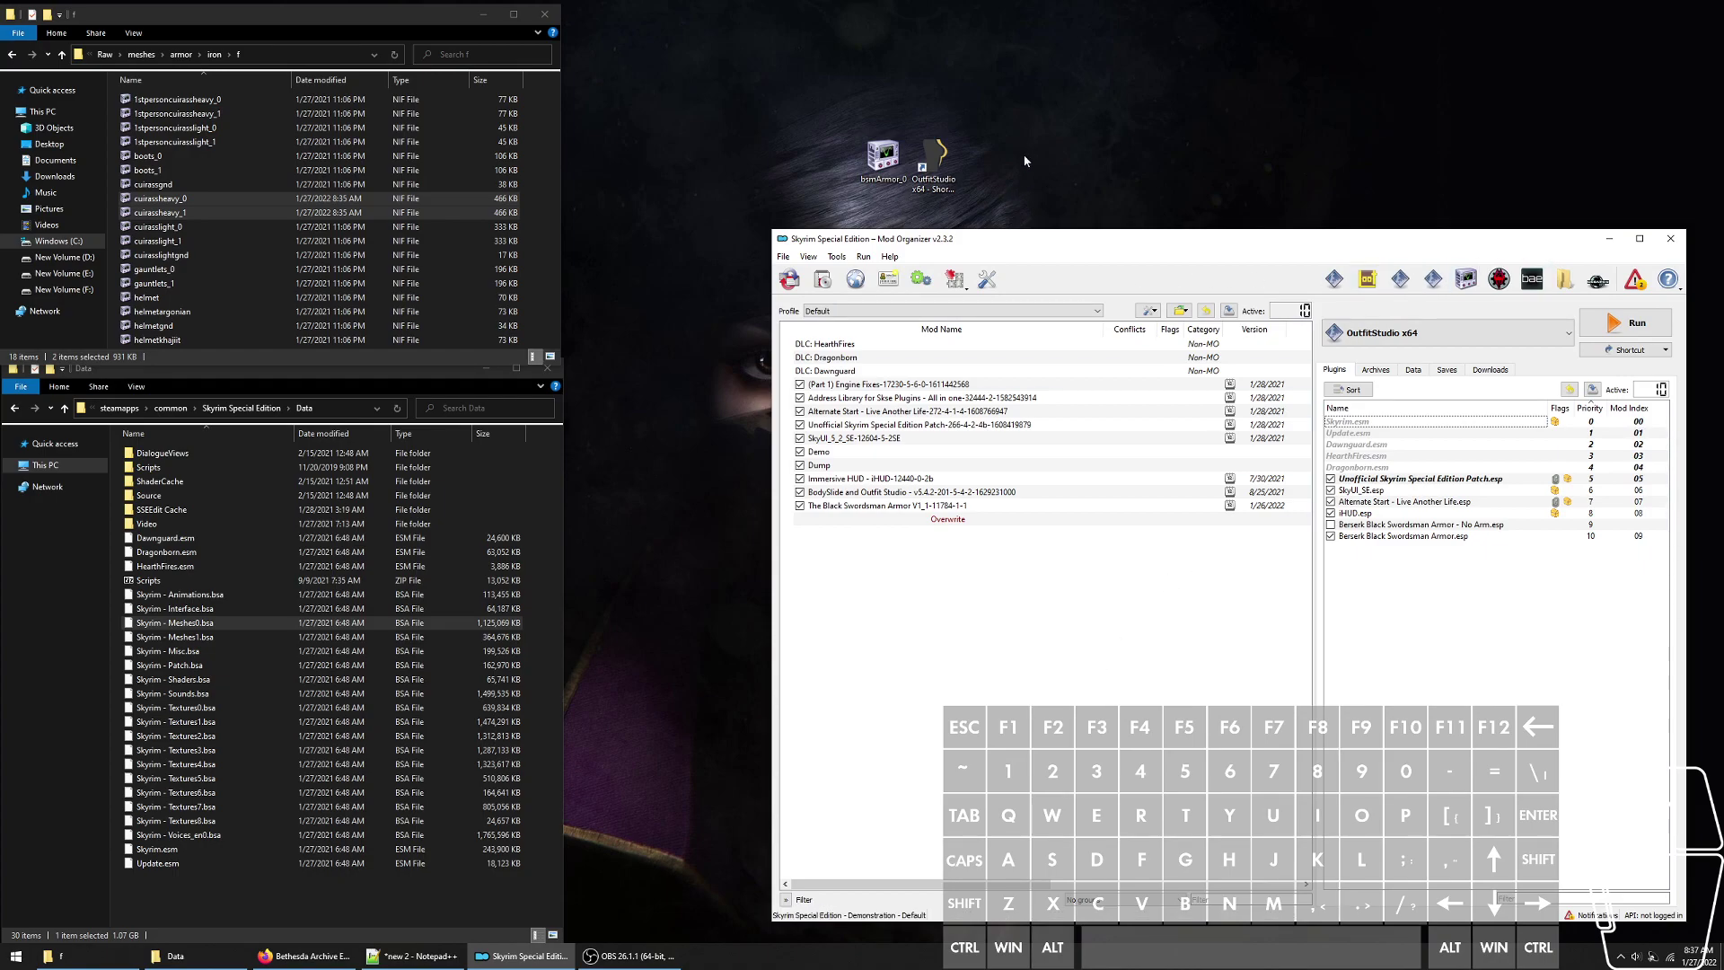
# - Start Outfit Studio from the desktop shortcut and load bsmArmor_0, skipping the skeleton error
pyautogui.doubleClick(936, 160)
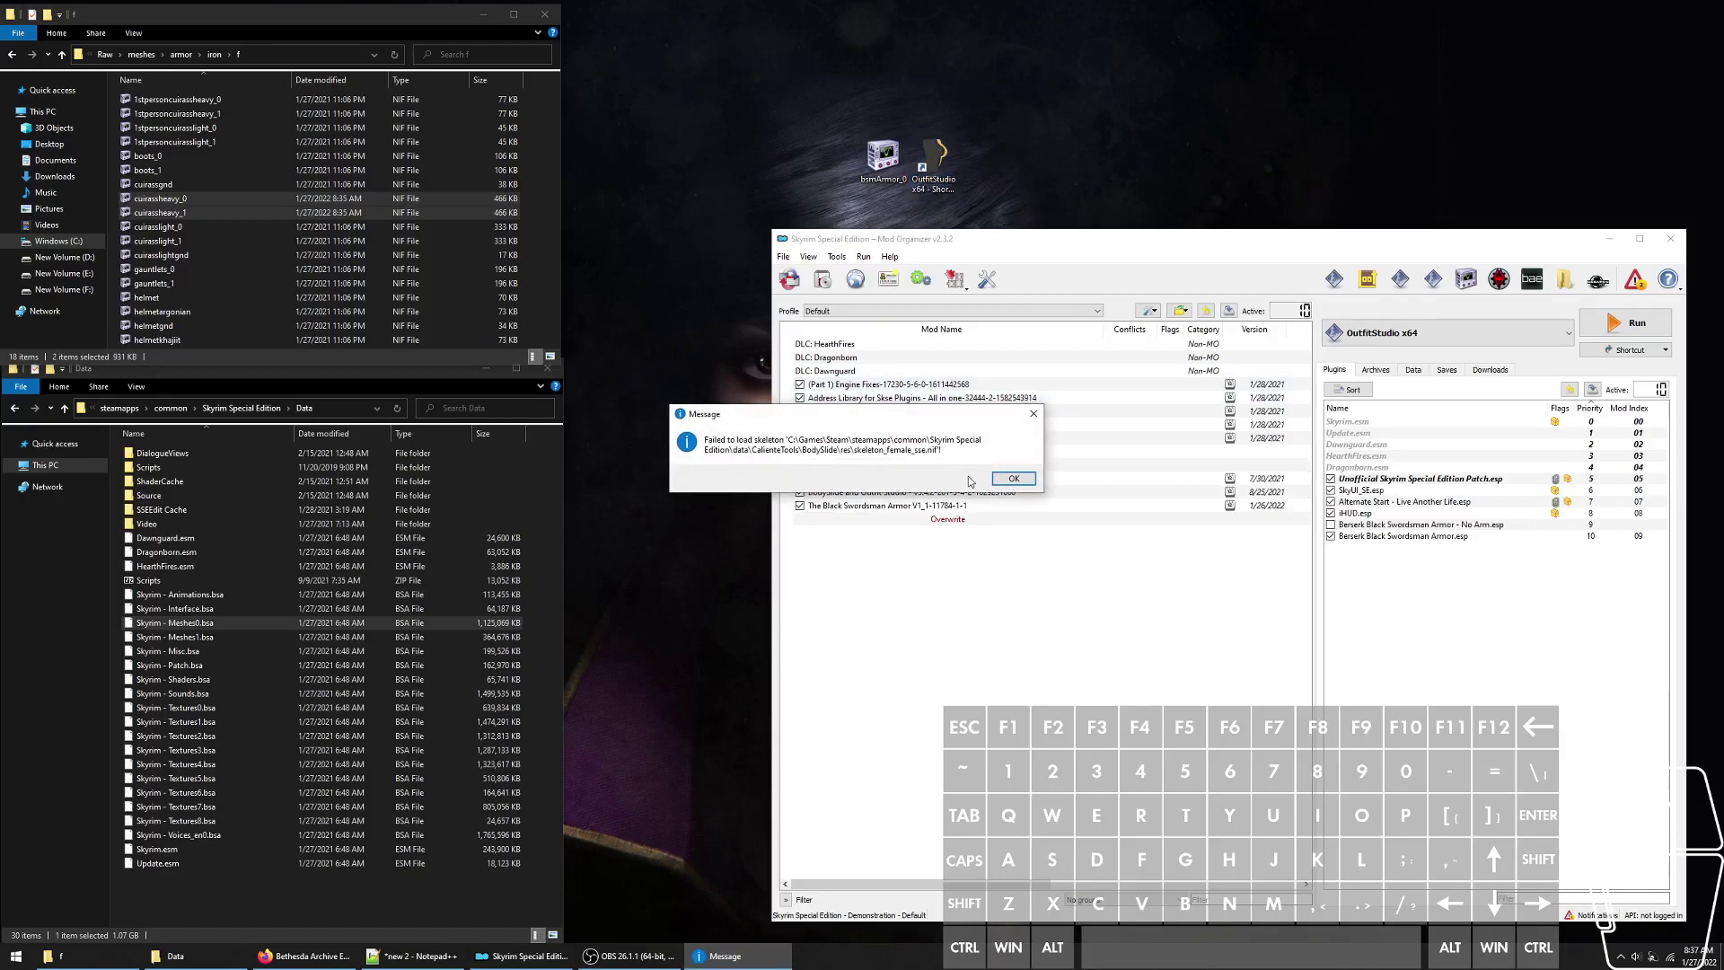
pyautogui.click(1011, 479)
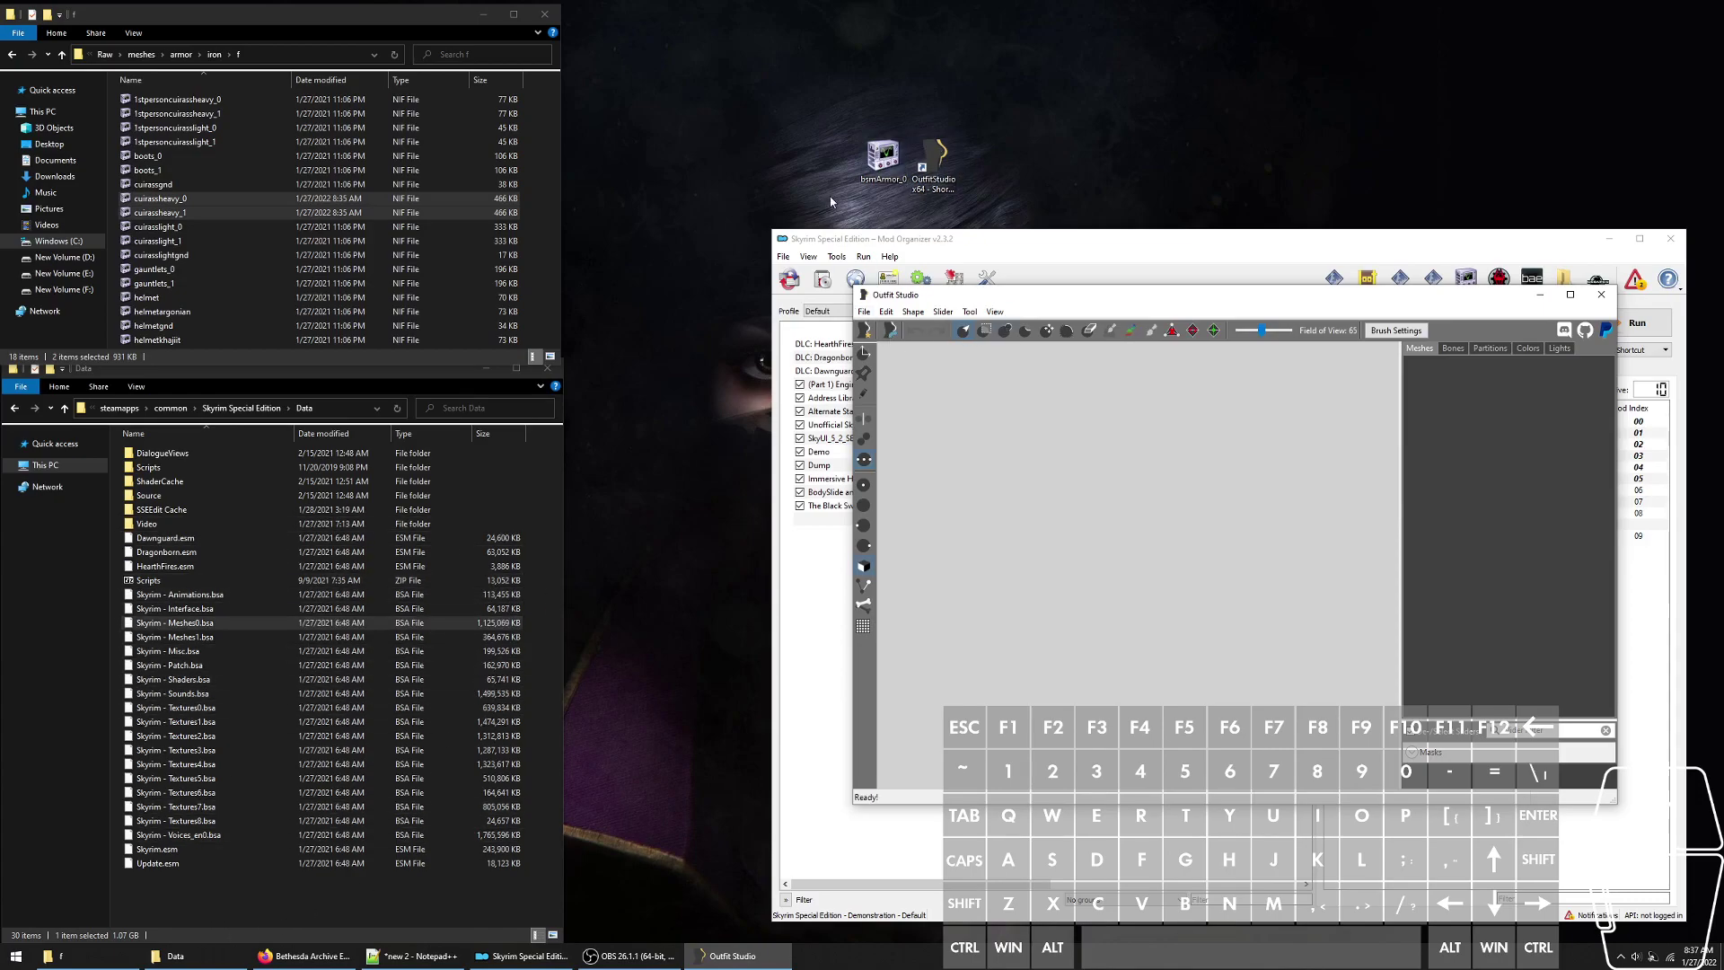
pyautogui.moveTo(883, 157); pyautogui.dragTo(1024, 409)
pyautogui.click(1300, 548)
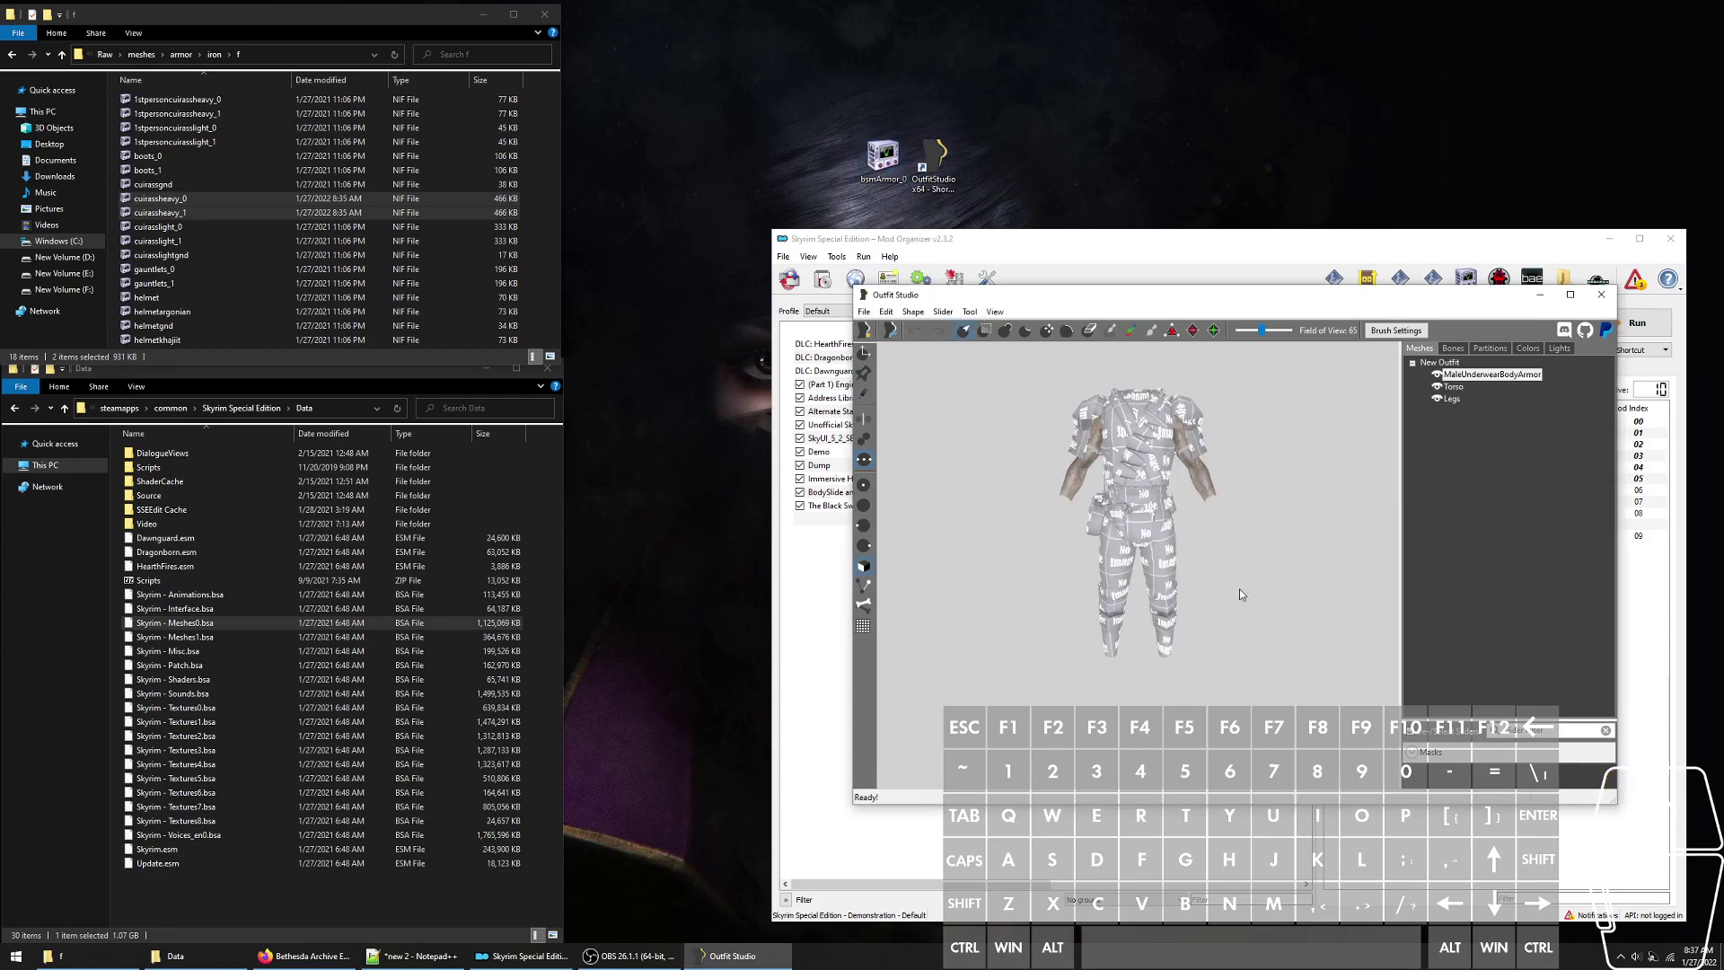
pyautogui.scroll(2, 1229, 539)
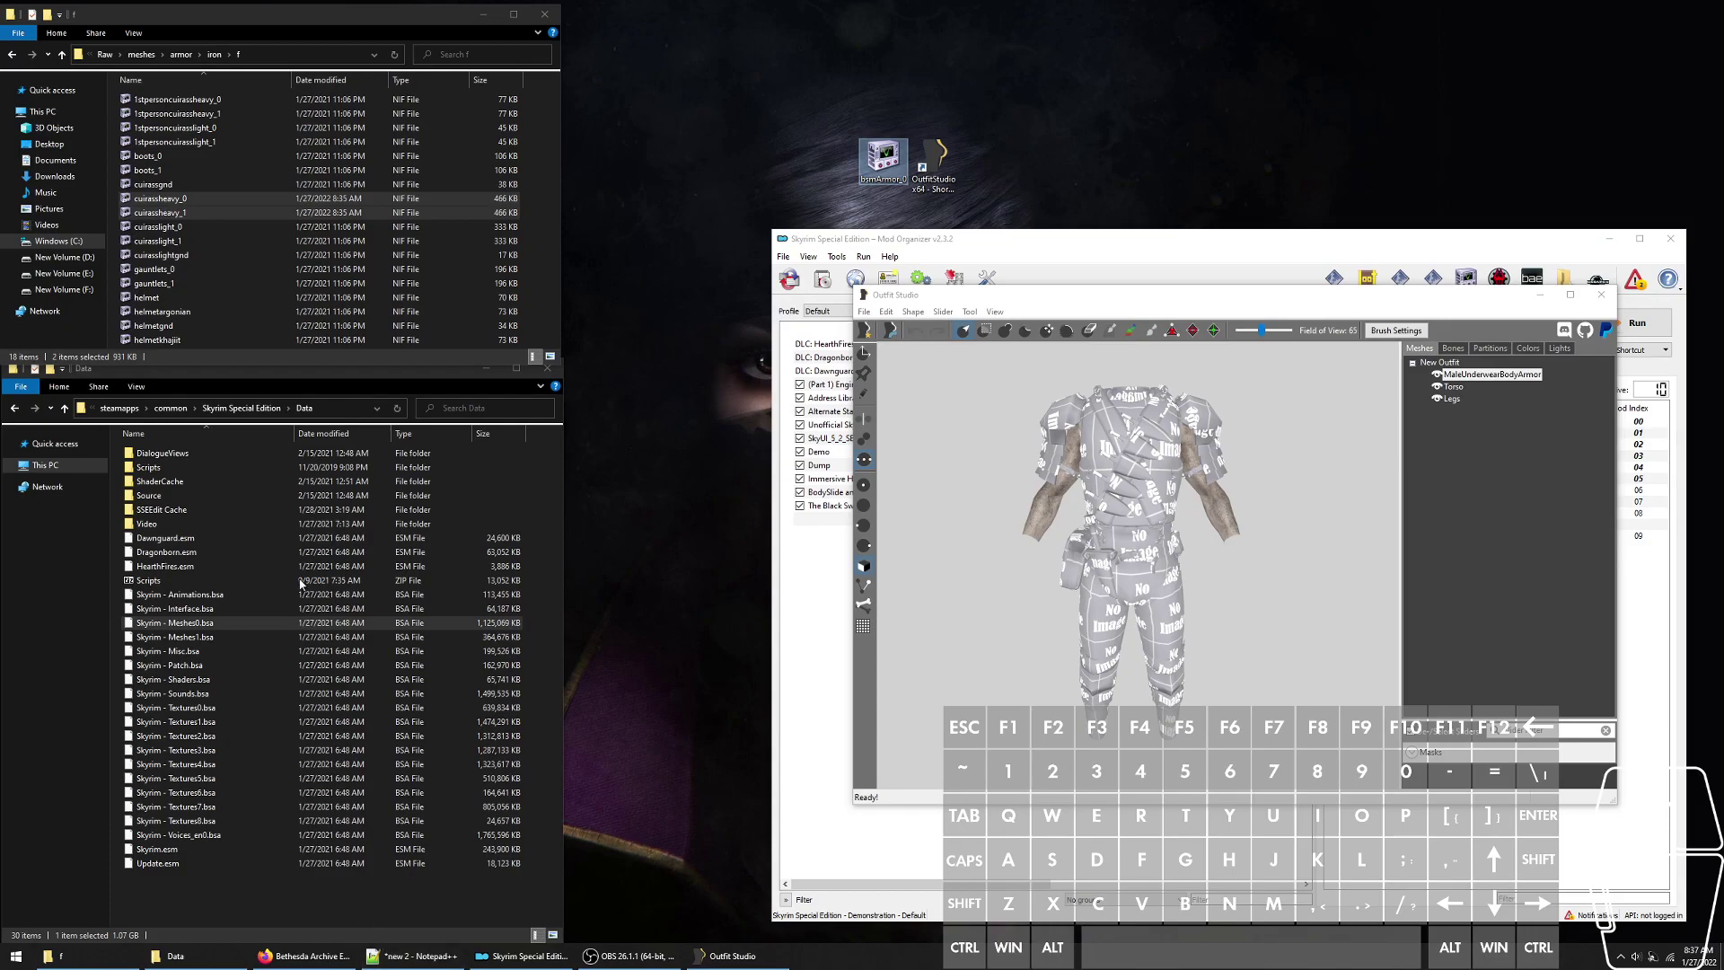
# - Go up to Skyrim Special Edition and back into Data, then close Outfit Studio
pyautogui.click(242, 411)
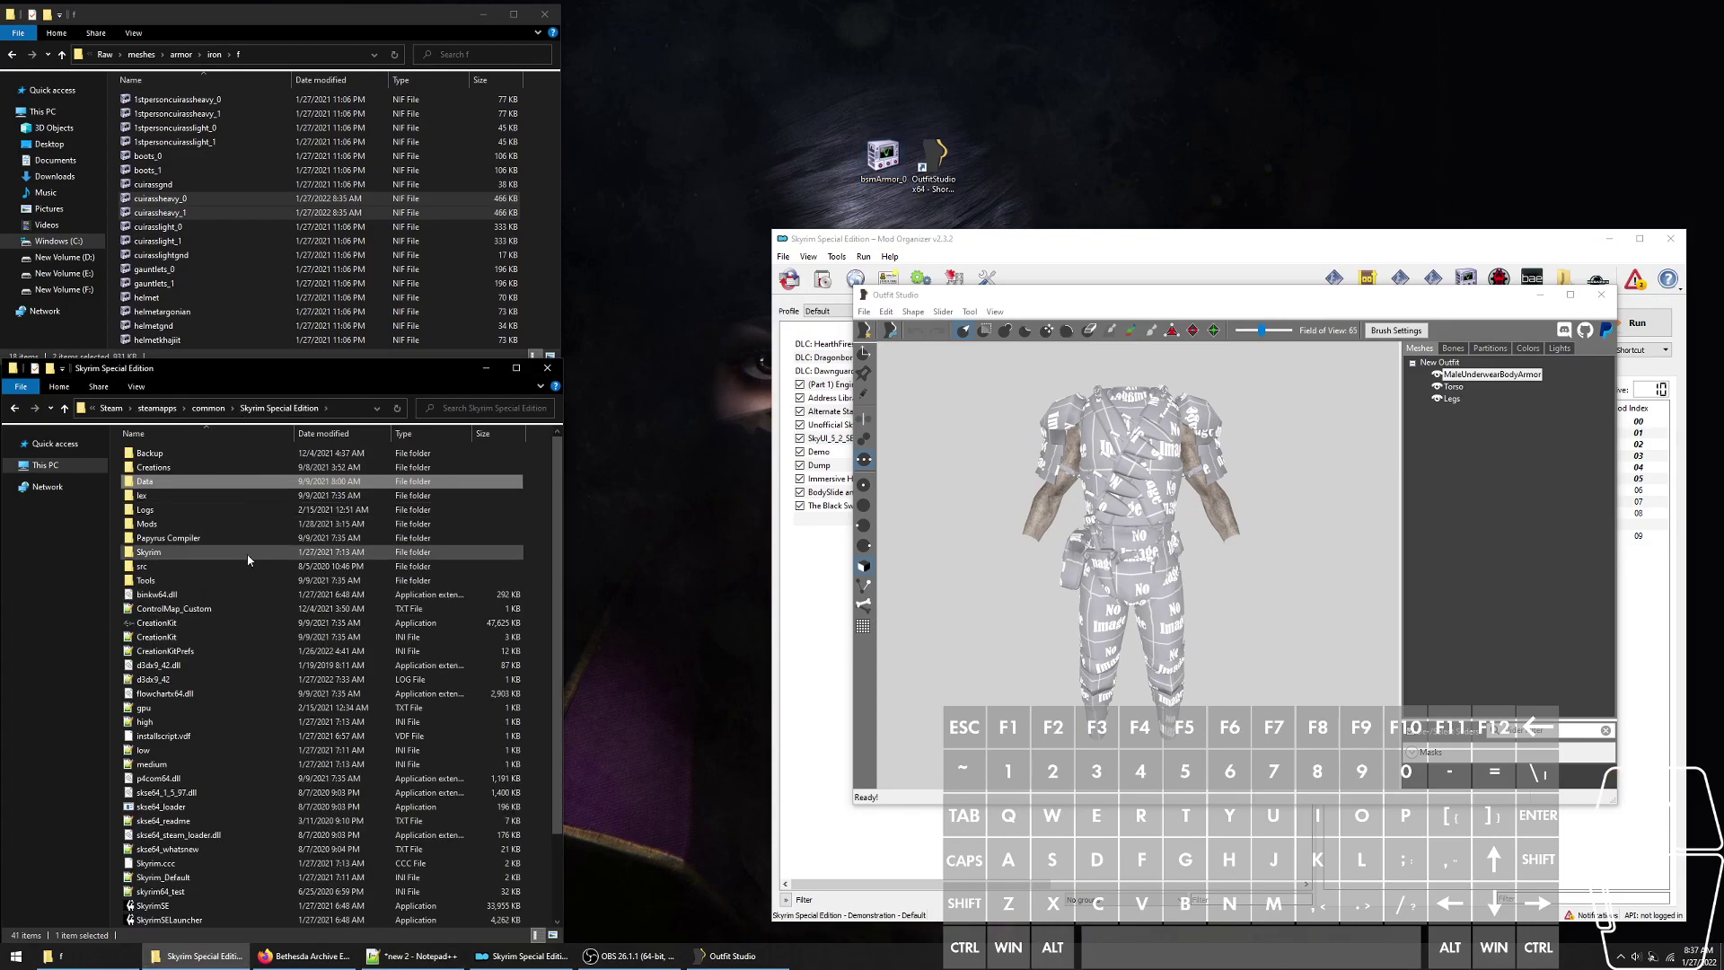
pyautogui.doubleClick(366, 488)
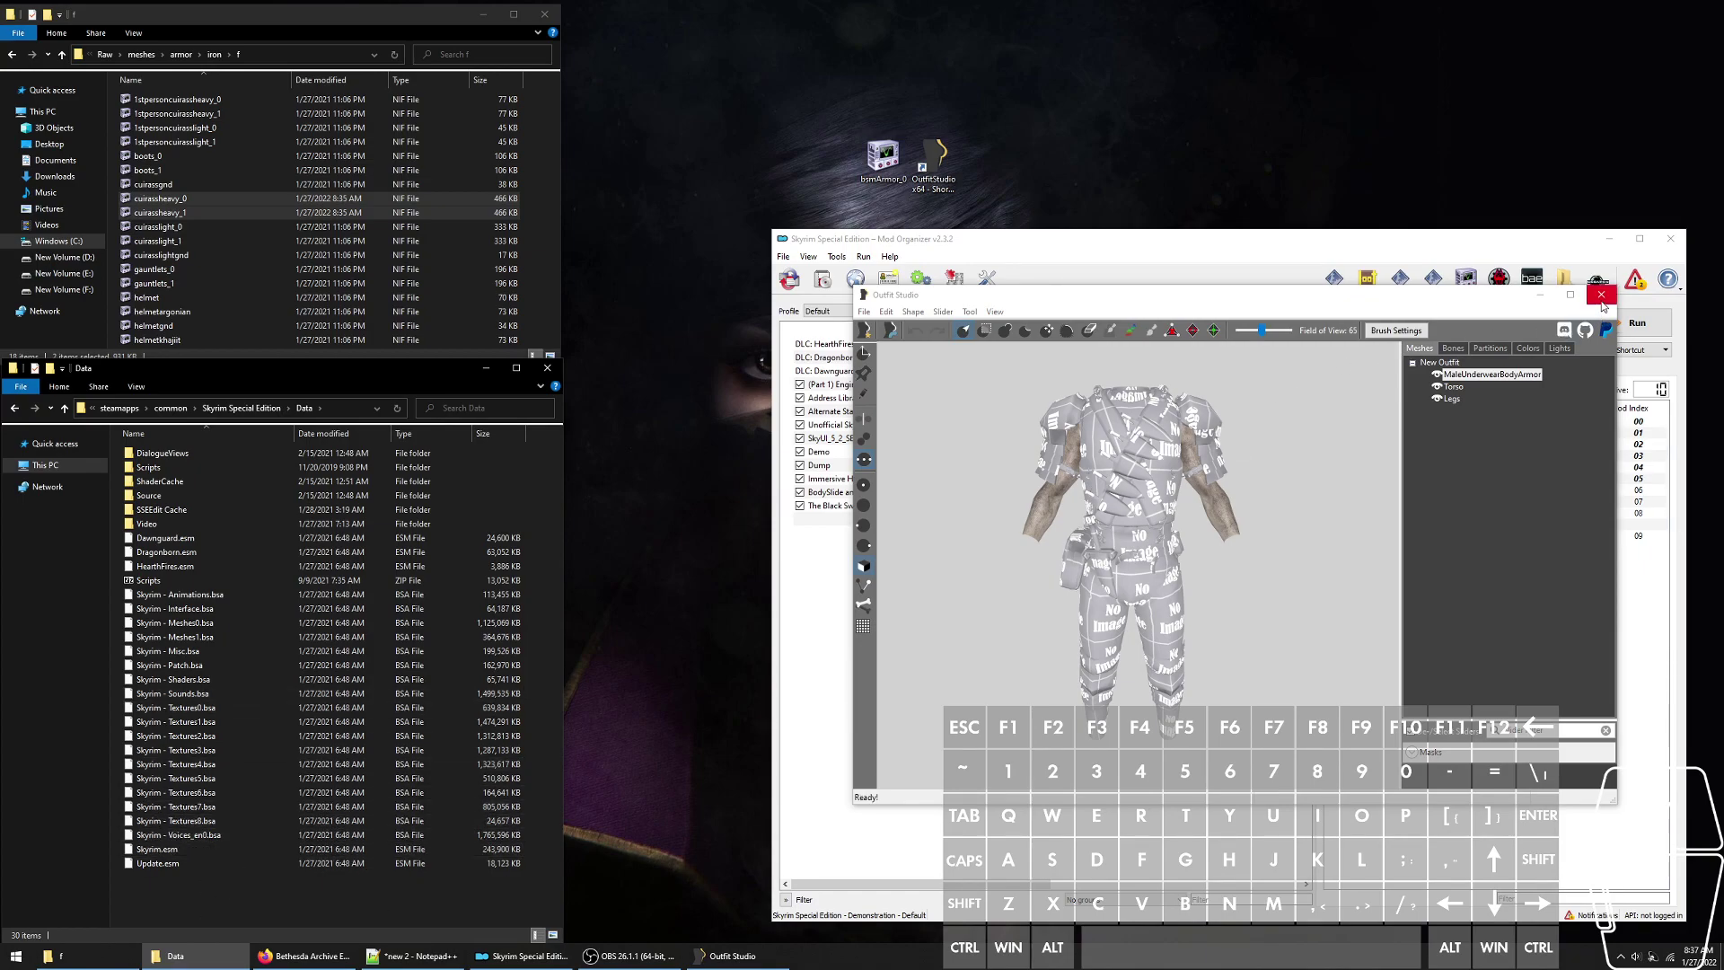
pyautogui.moveTo(1457, 306); pyautogui.dragTo(1081, 399)
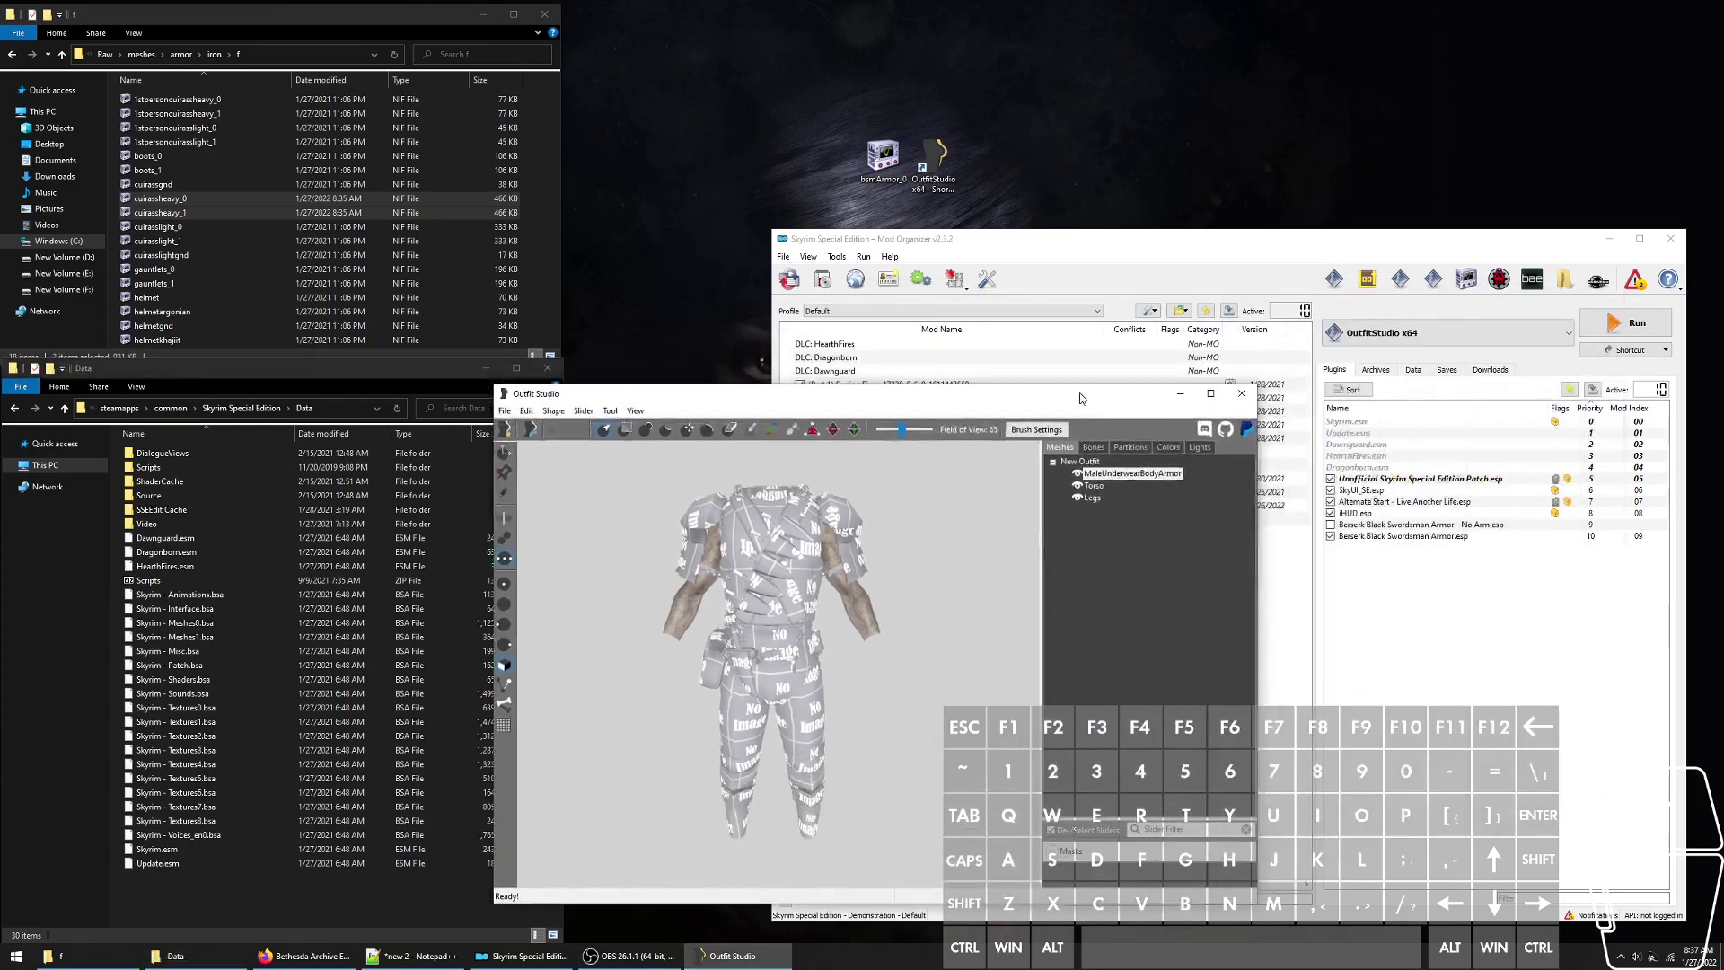
pyautogui.click(1242, 394)
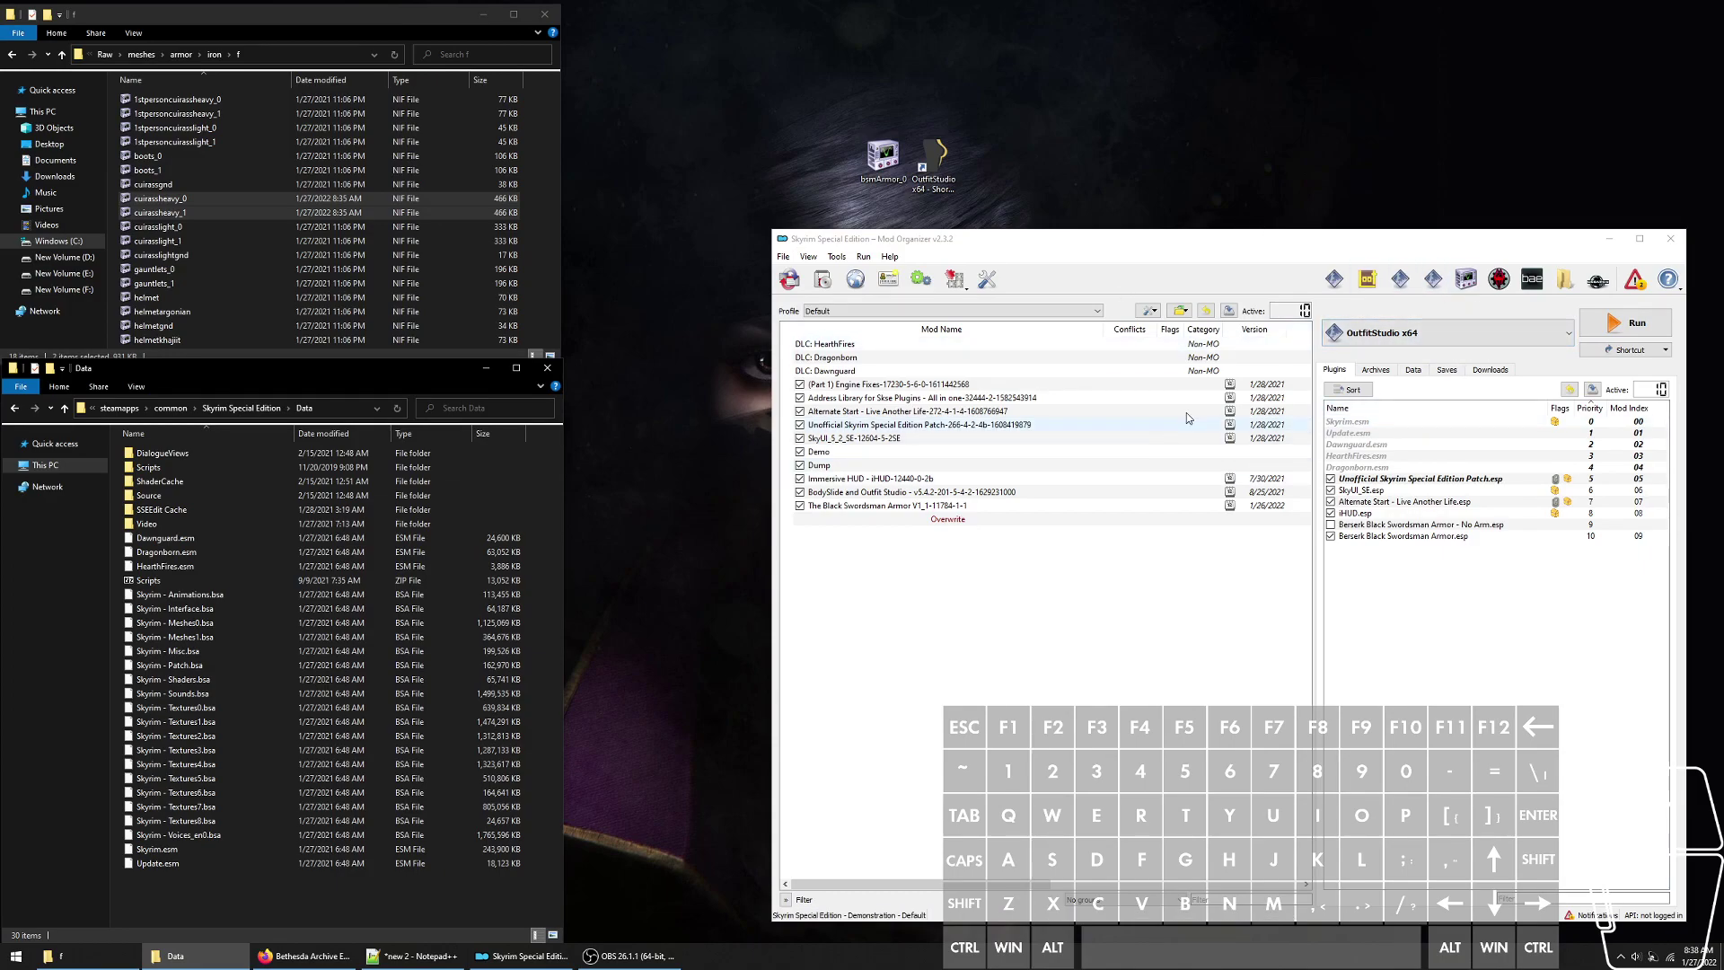
# - Launch OutfitStudio x64 from Mod Organizer and load bsmArmor_0, accepting the target-game prompt
pyautogui.click(1004, 621)
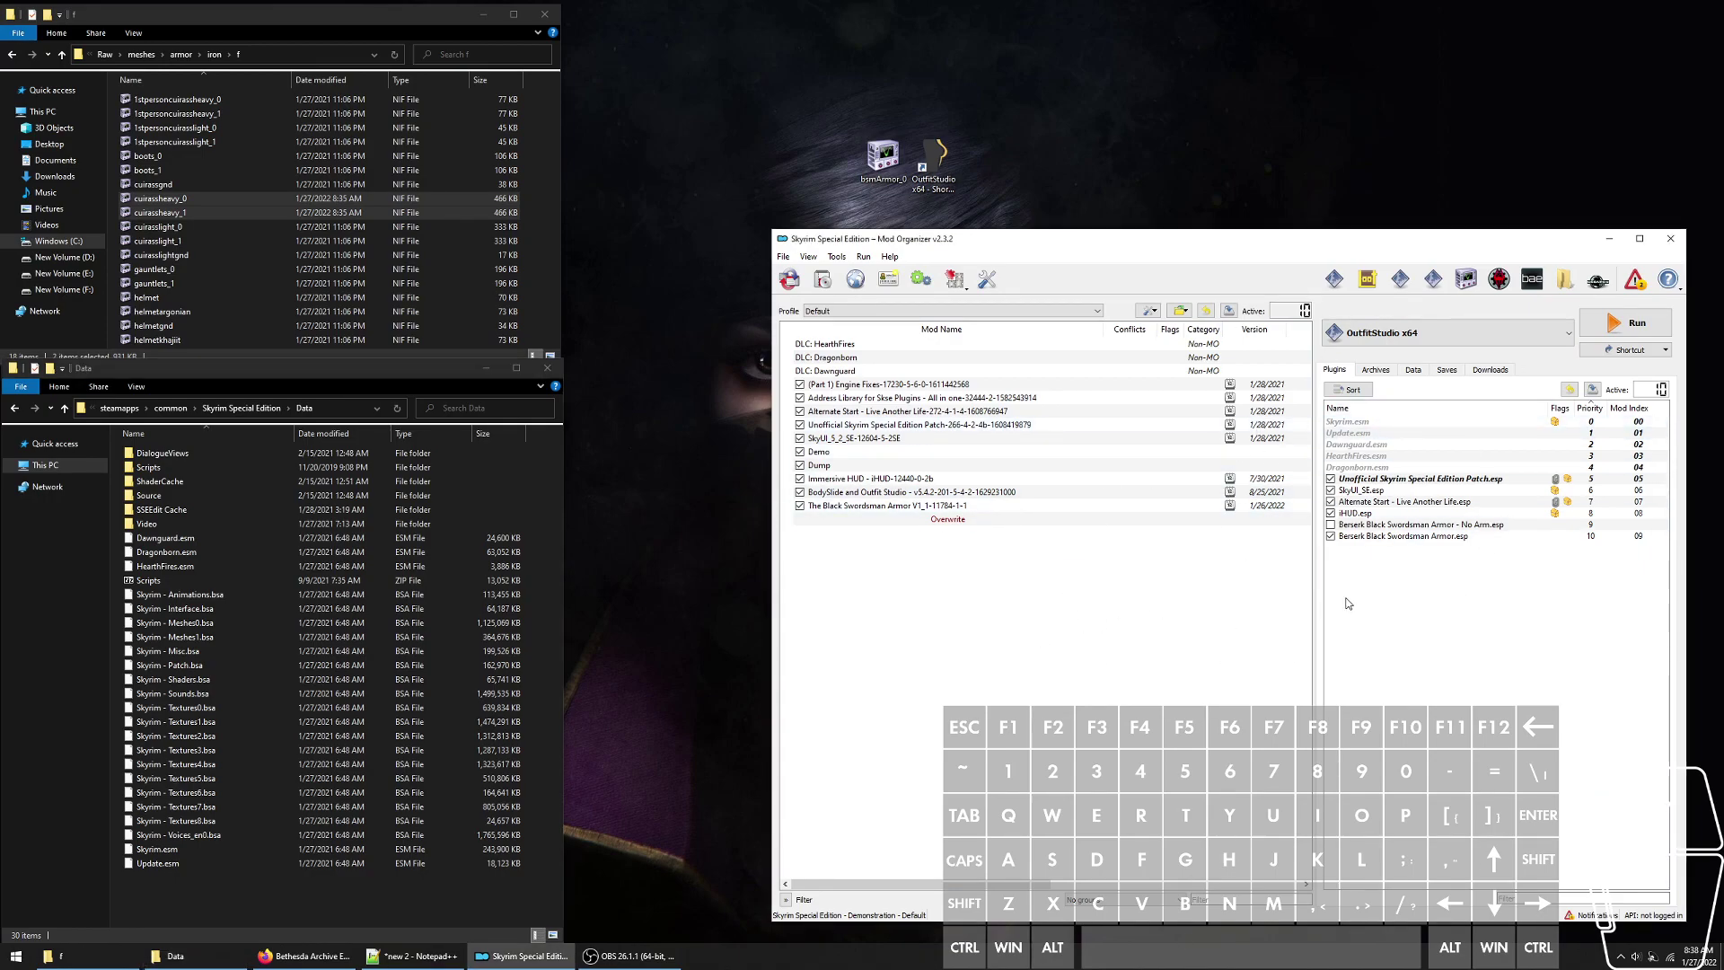
pyautogui.click(1630, 323)
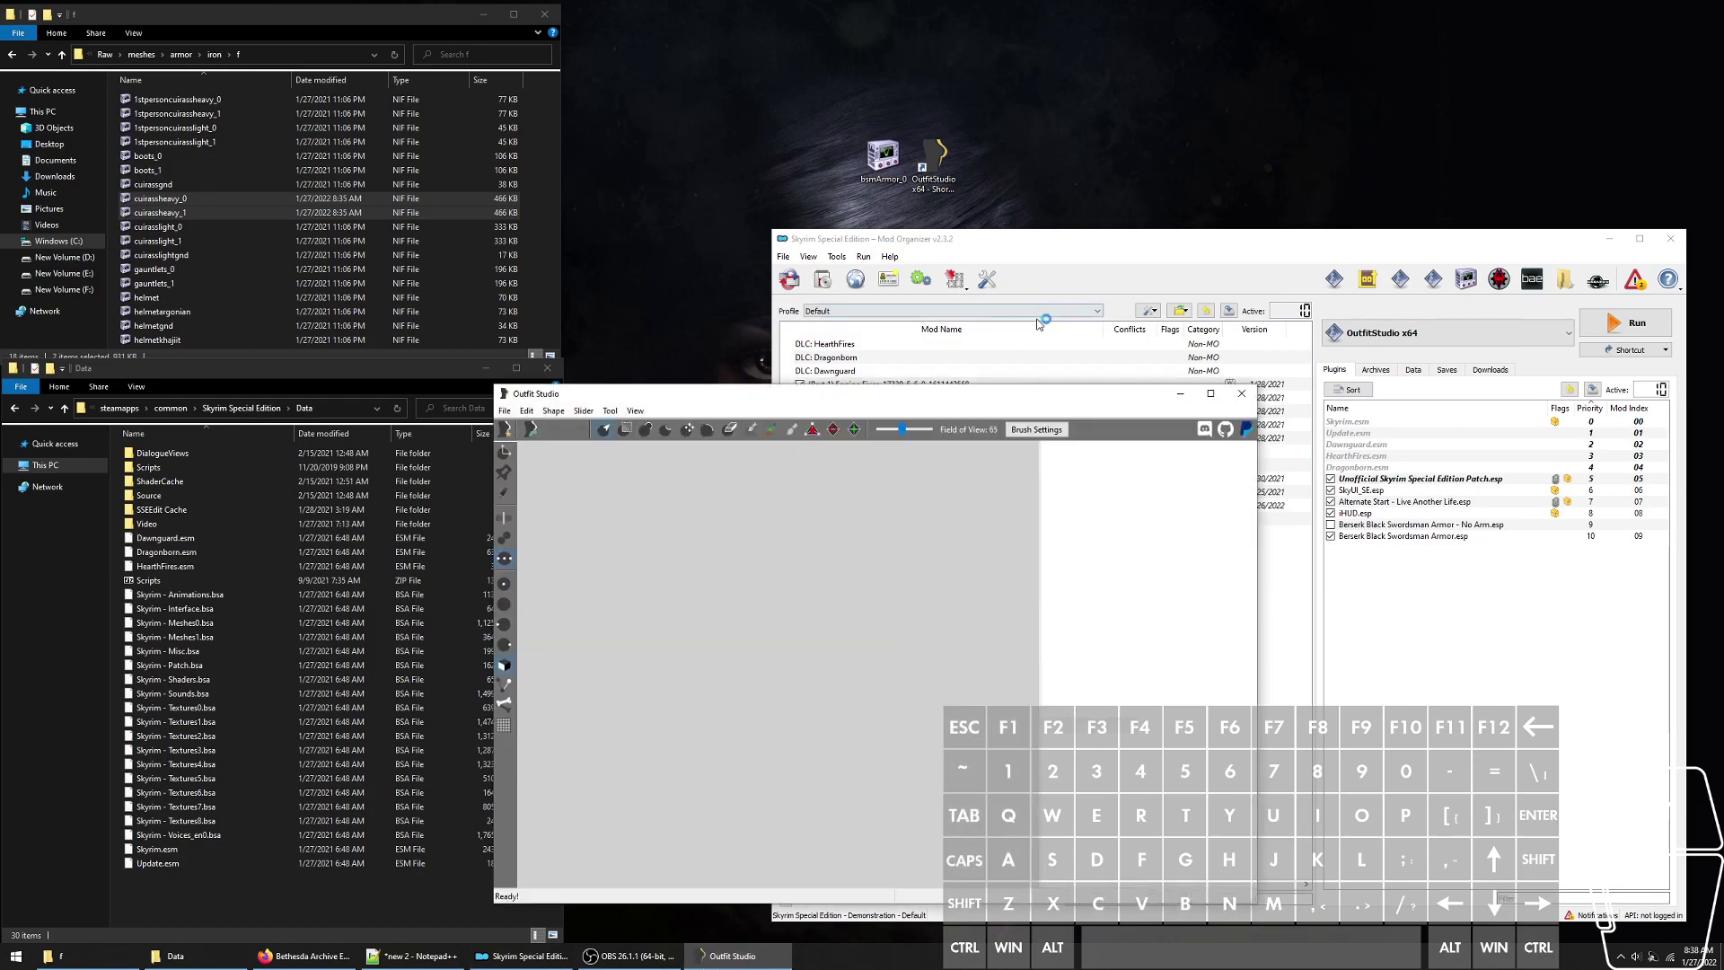
pyautogui.moveTo(883, 157); pyautogui.dragTo(880, 597)
pyautogui.click(938, 649)
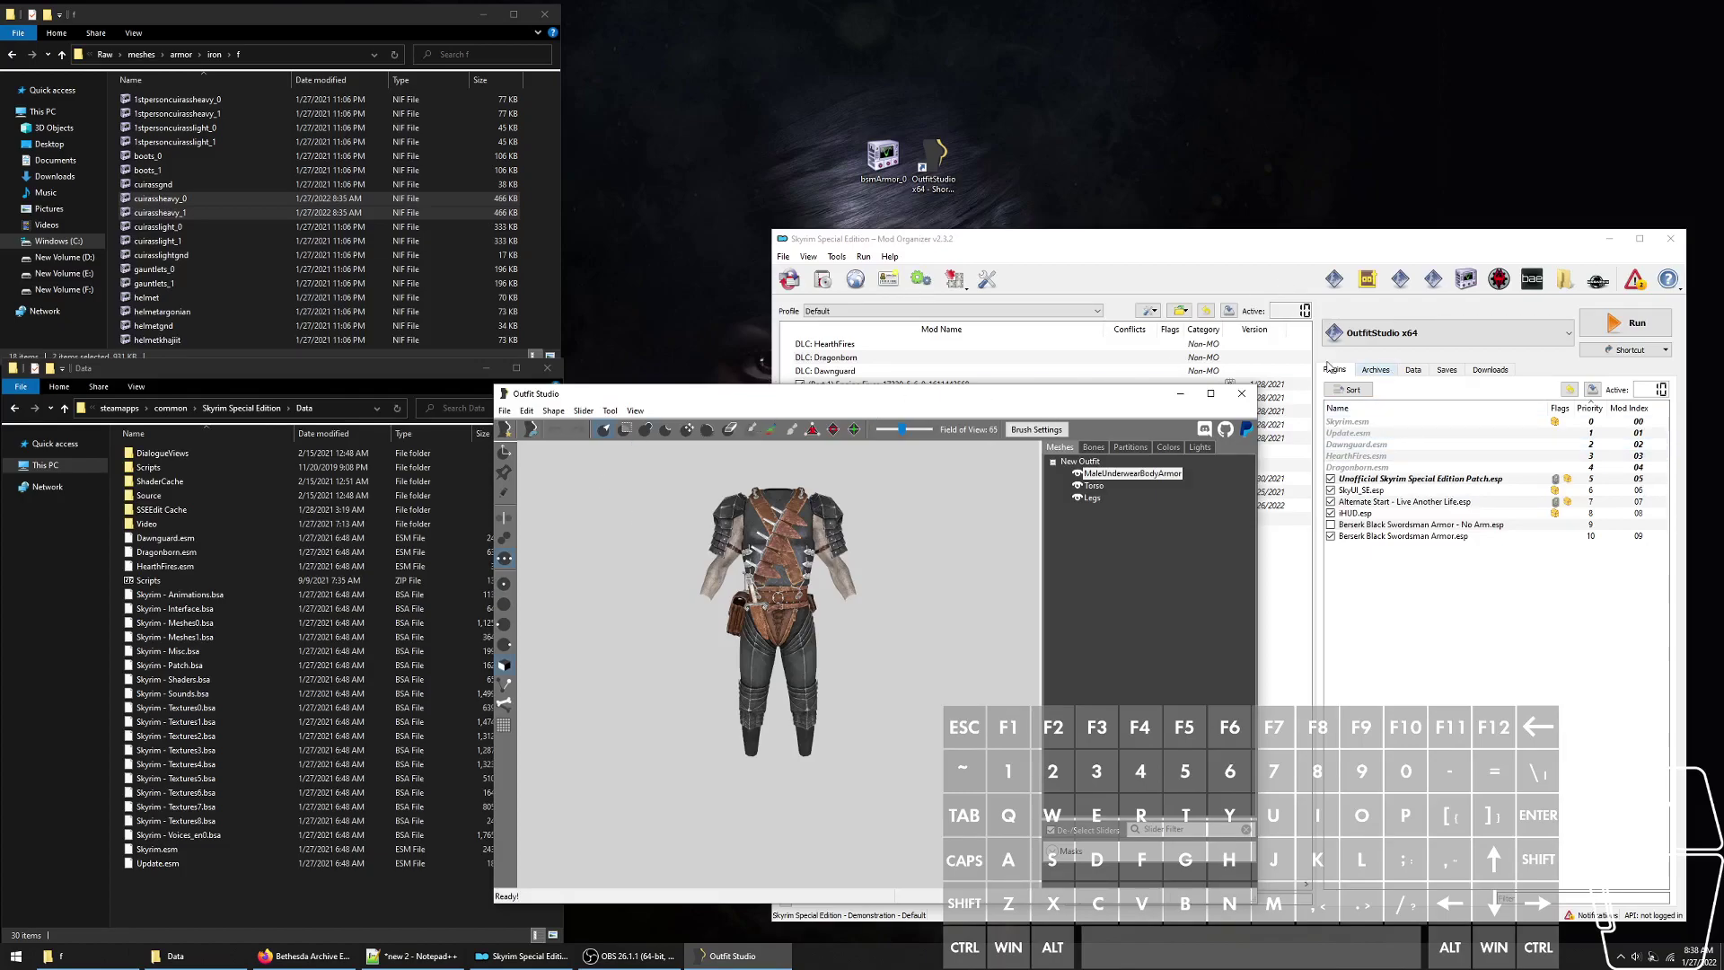
# - Change Outfit Studio's game data path to the Skyrim Special Edition folder and apply it
pyautogui.click(503, 411)
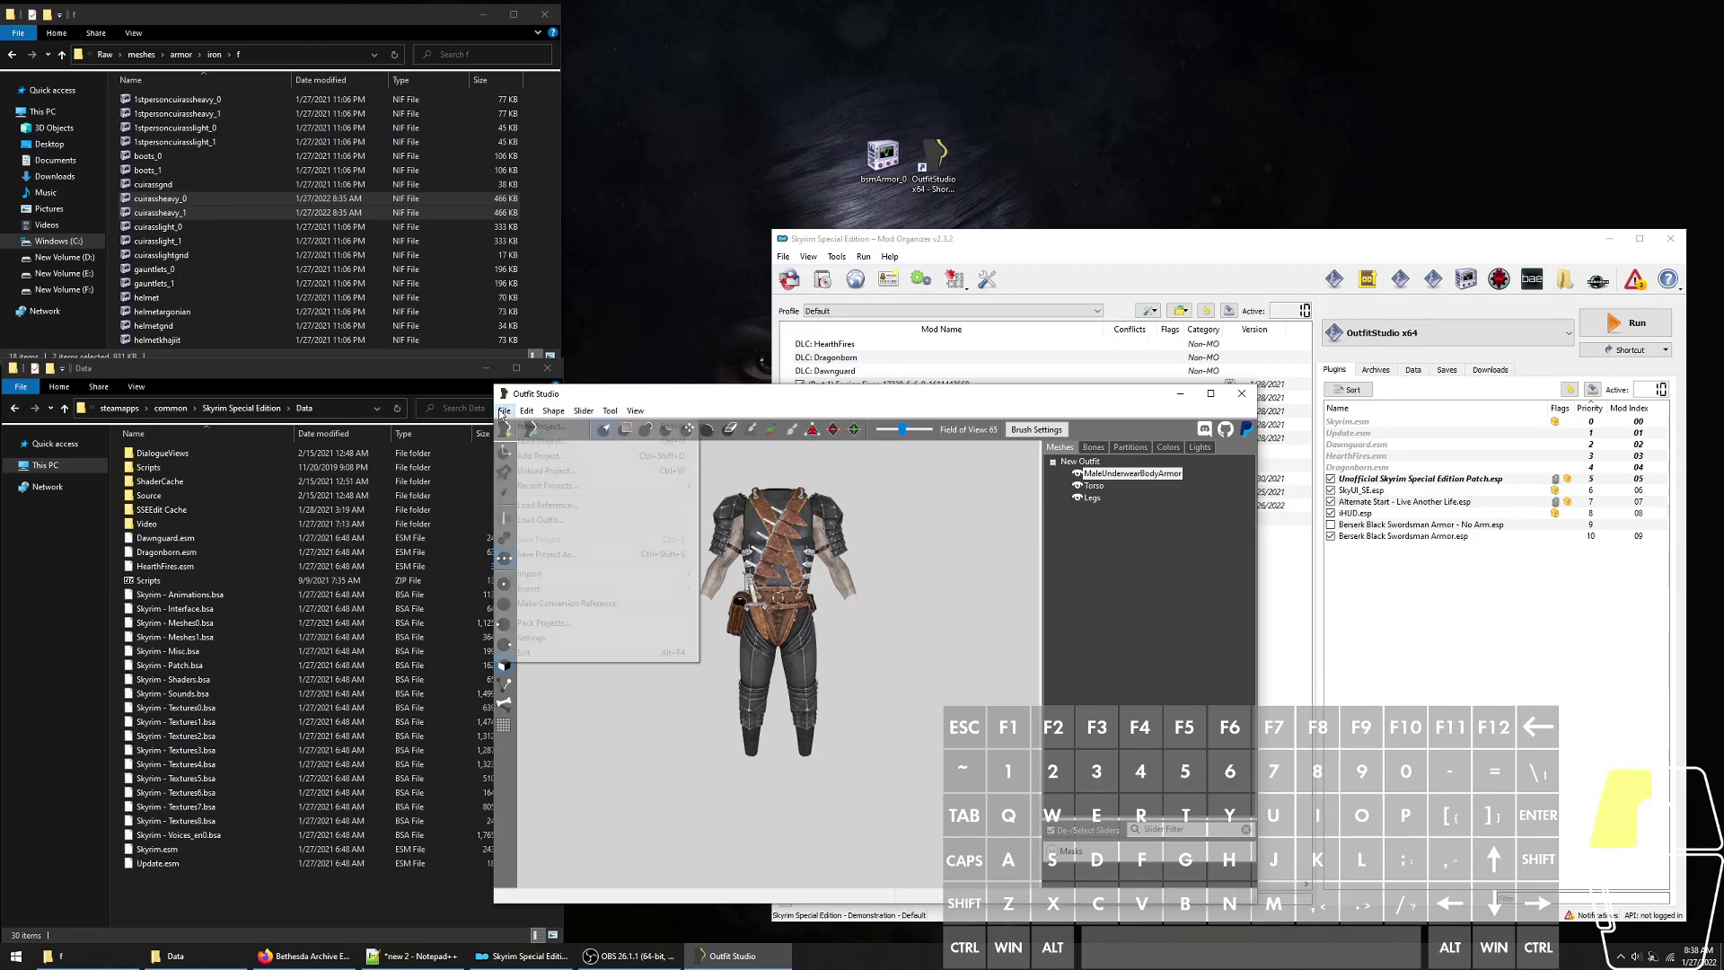
pyautogui.click(565, 639)
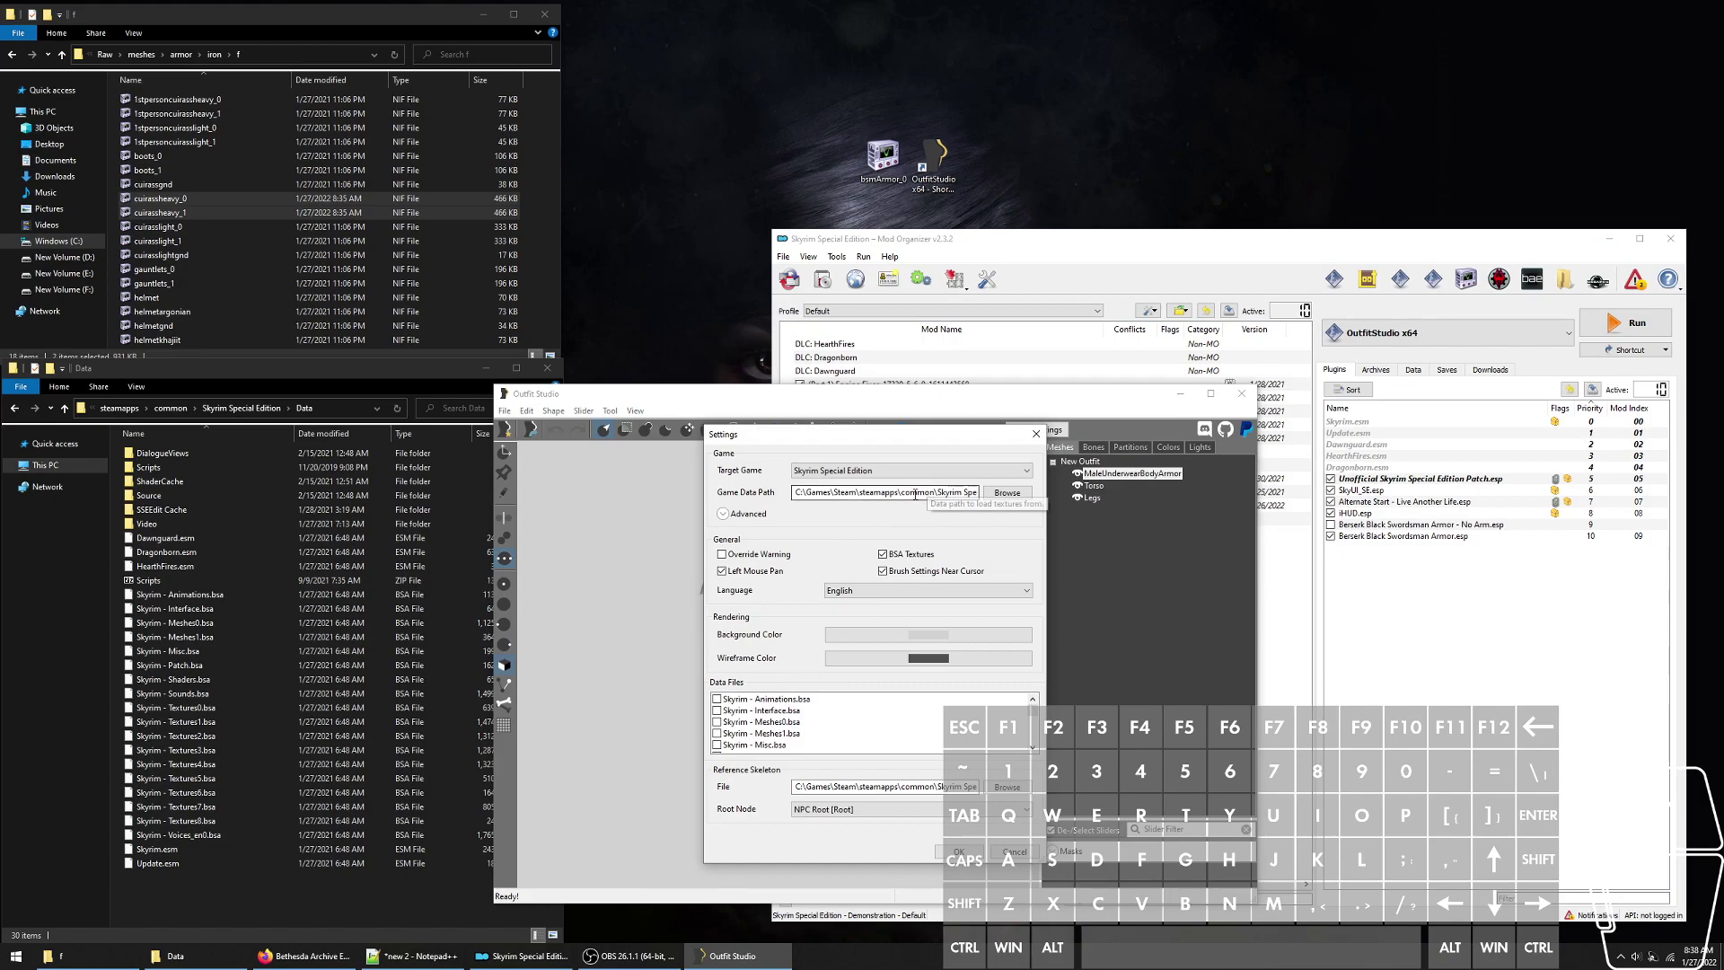
pyautogui.moveTo(888, 496); pyautogui.dragTo(966, 499)
pyautogui.click(961, 499)
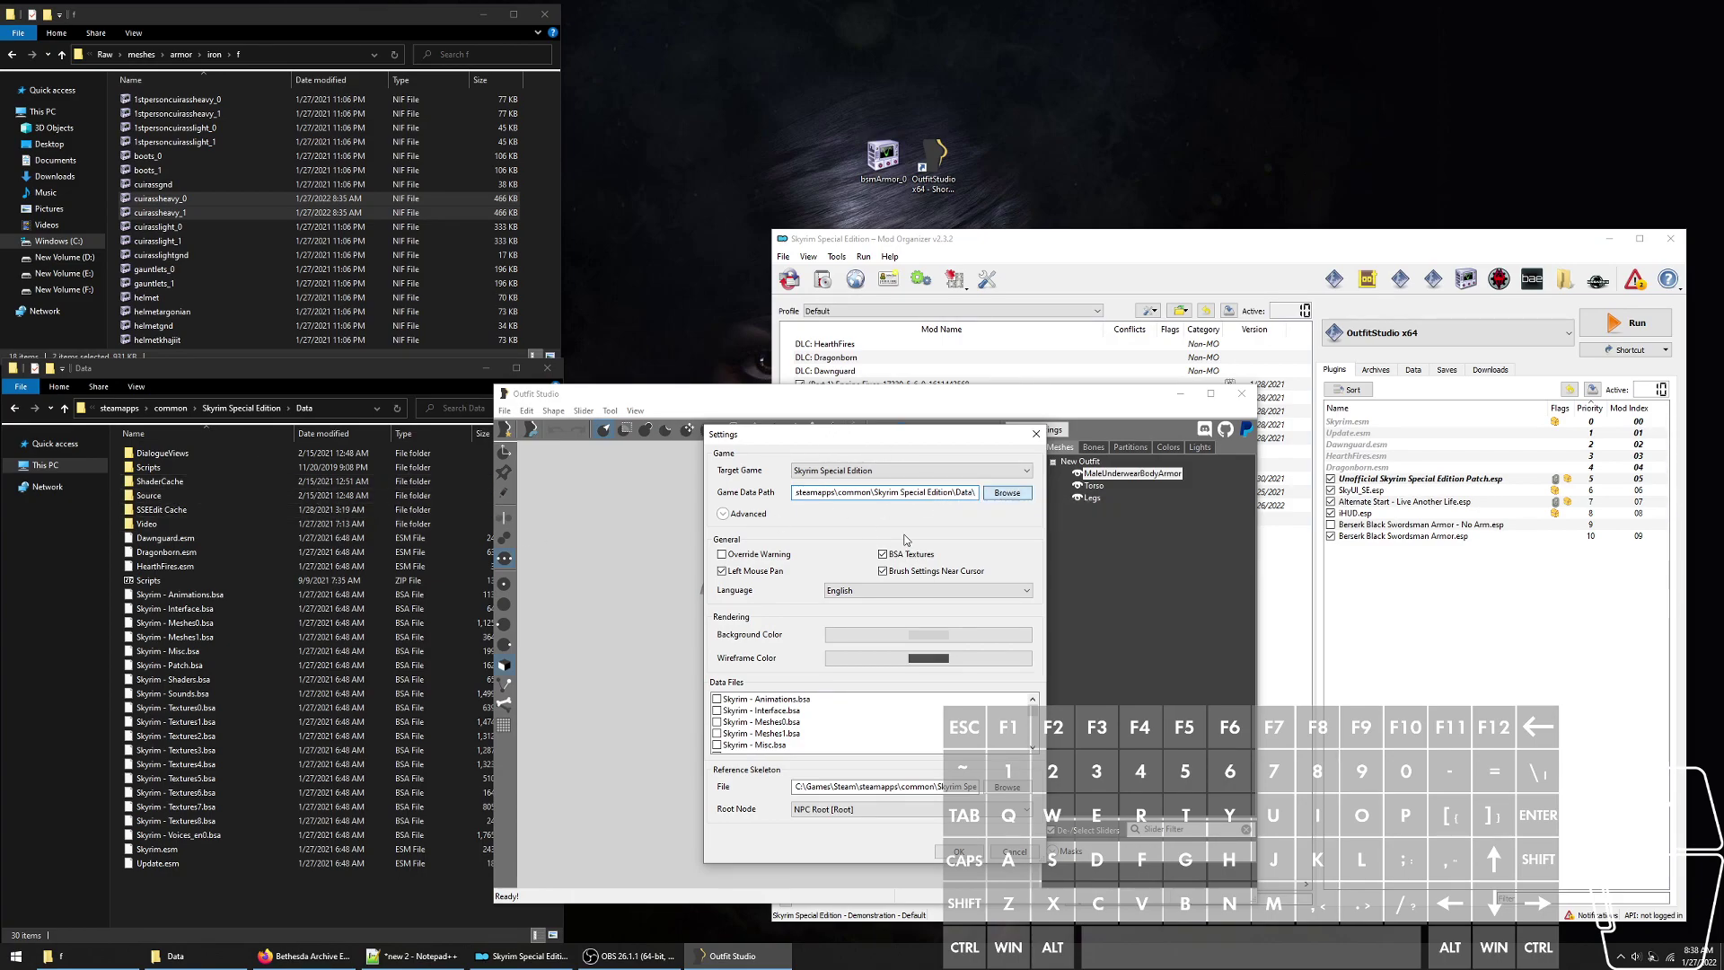
pyautogui.click(1007, 492)
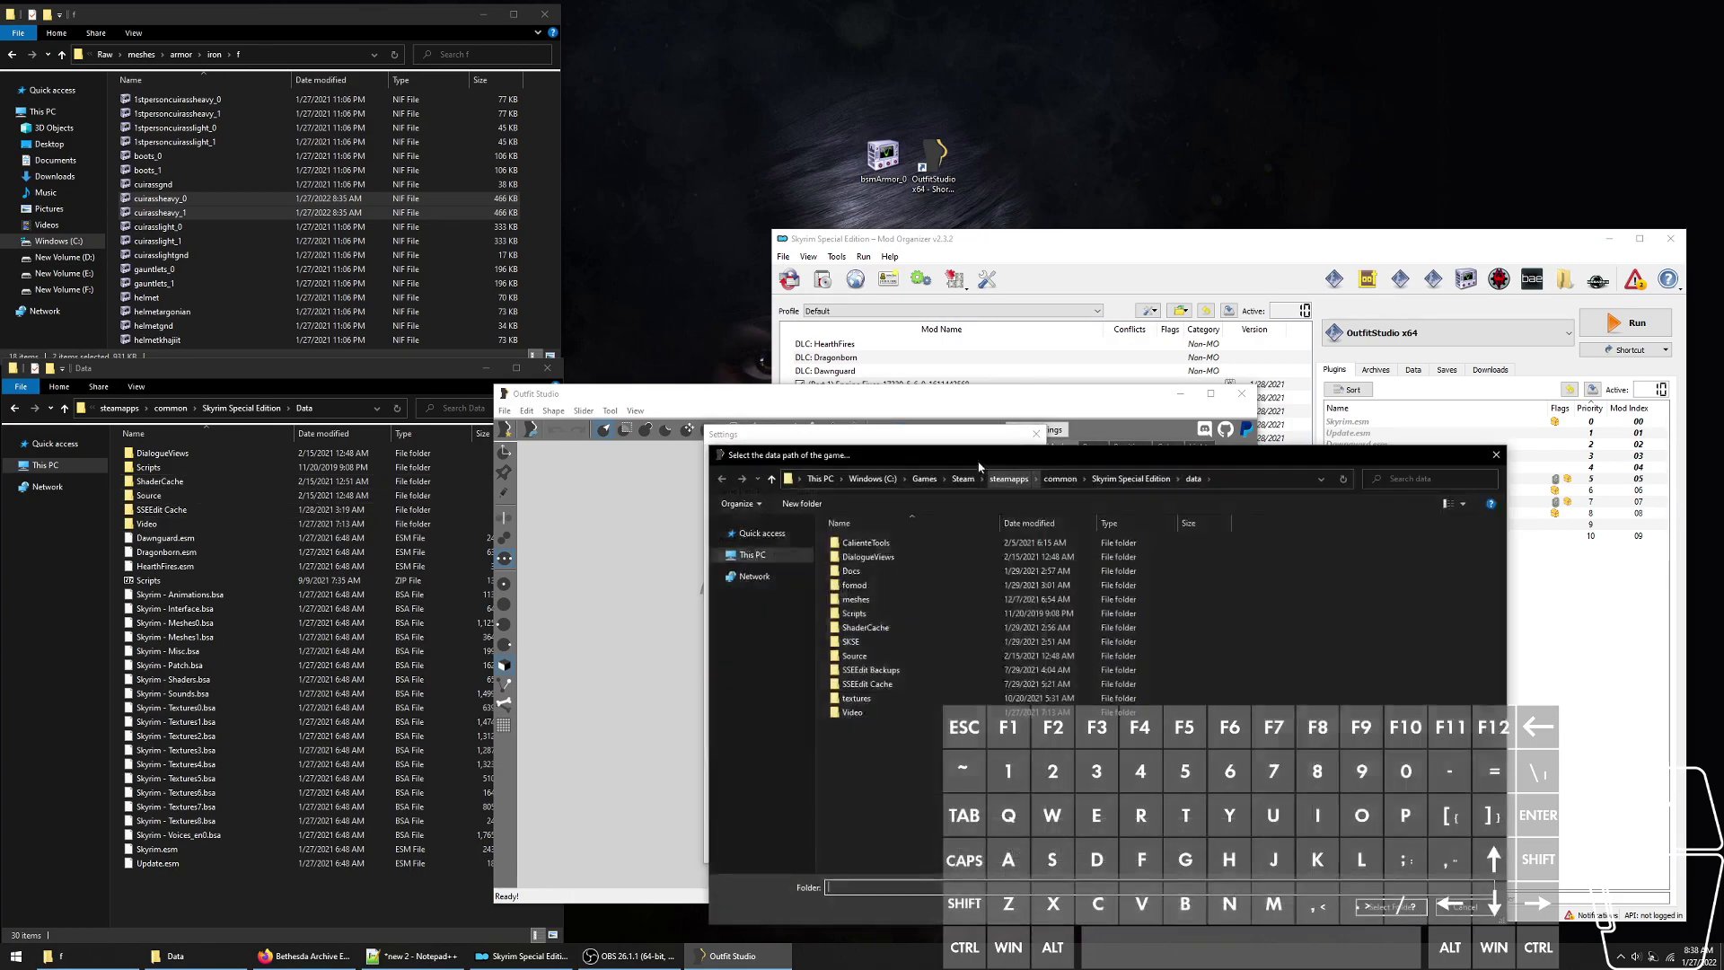
pyautogui.click(1149, 480)
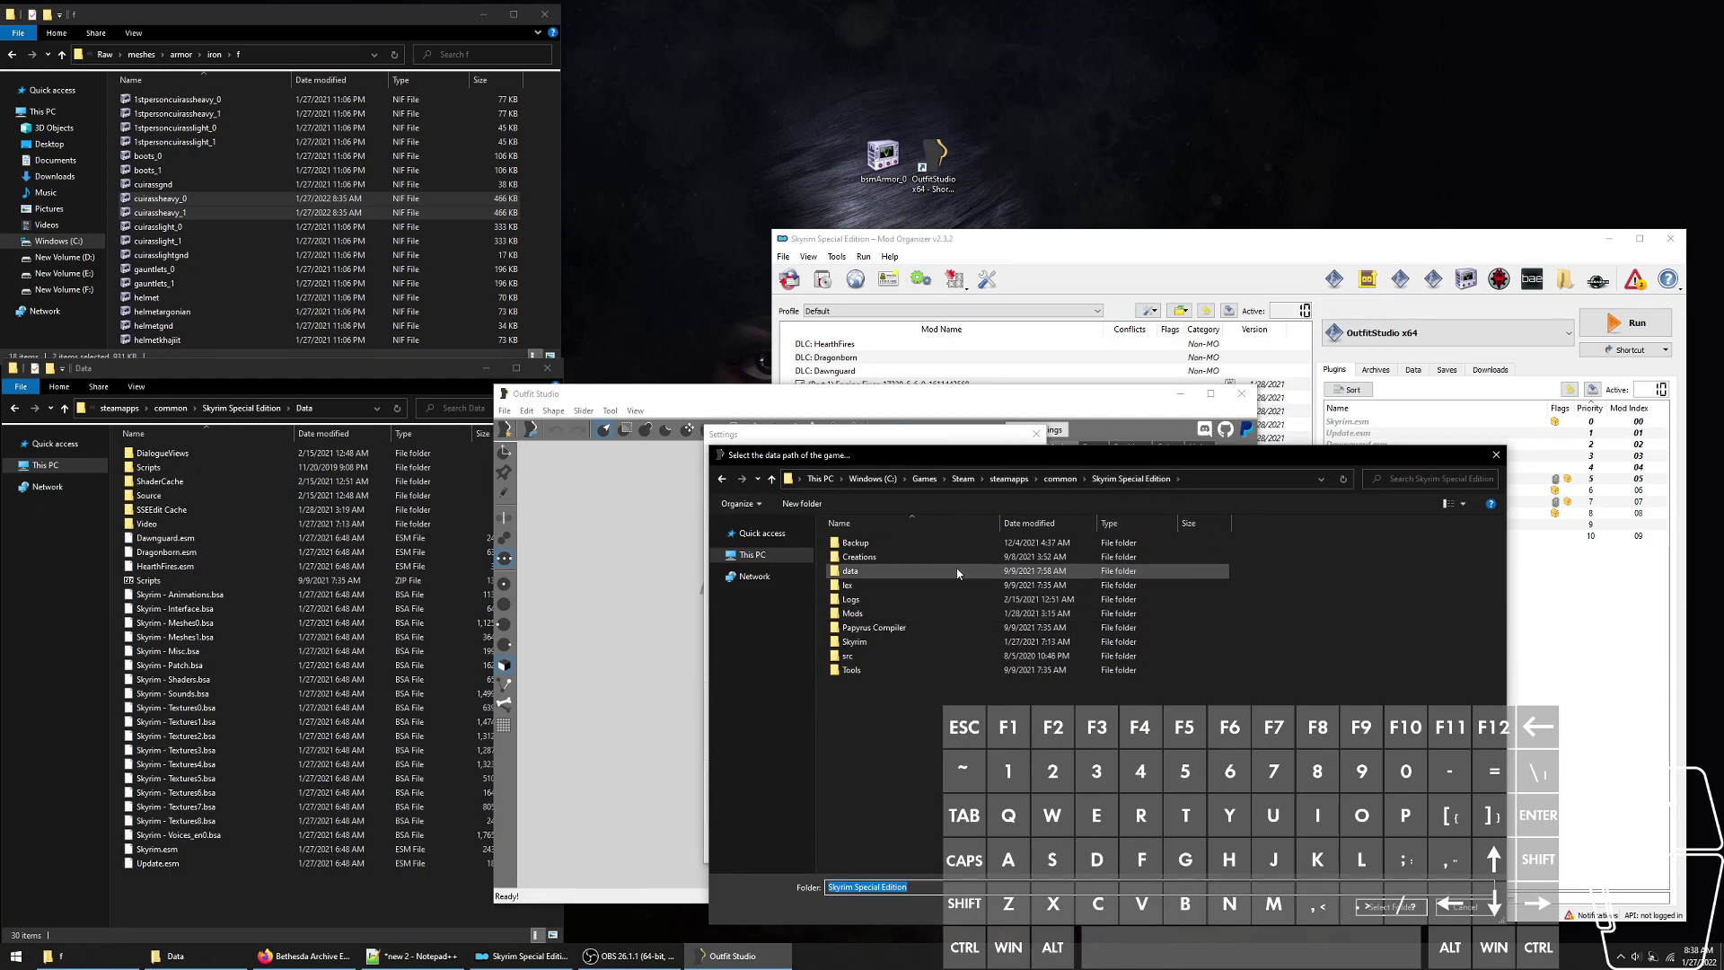
pyautogui.click(1390, 908)
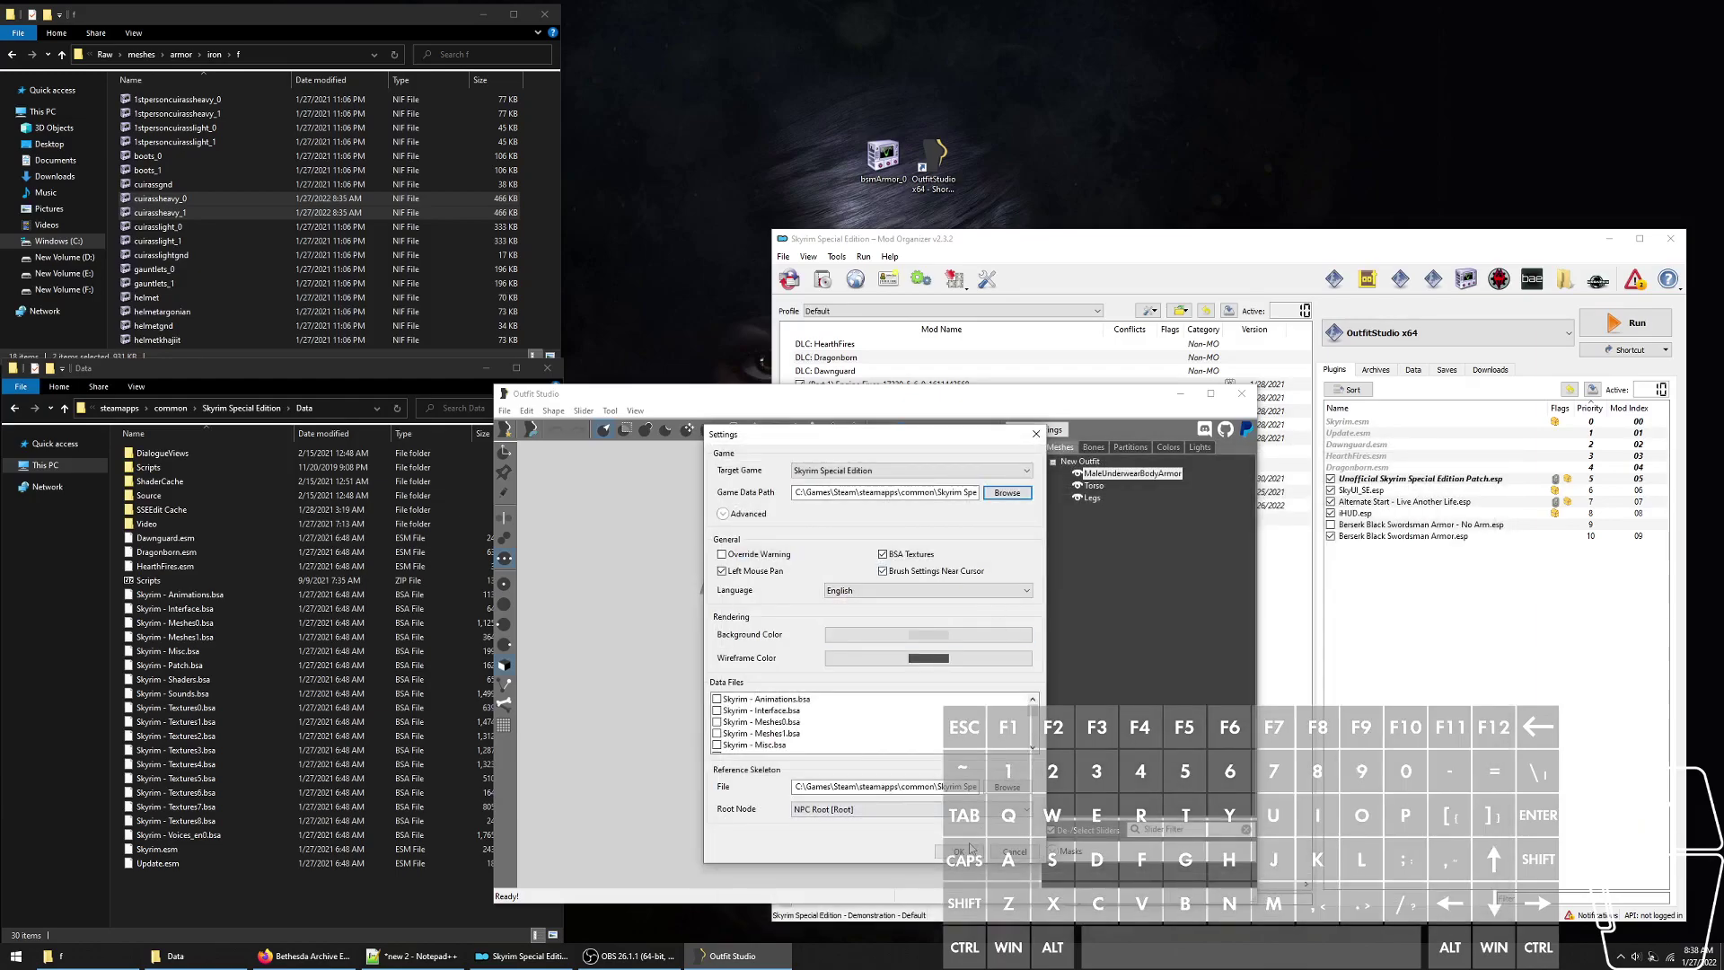
pyautogui.click(970, 848)
pyautogui.click(957, 851)
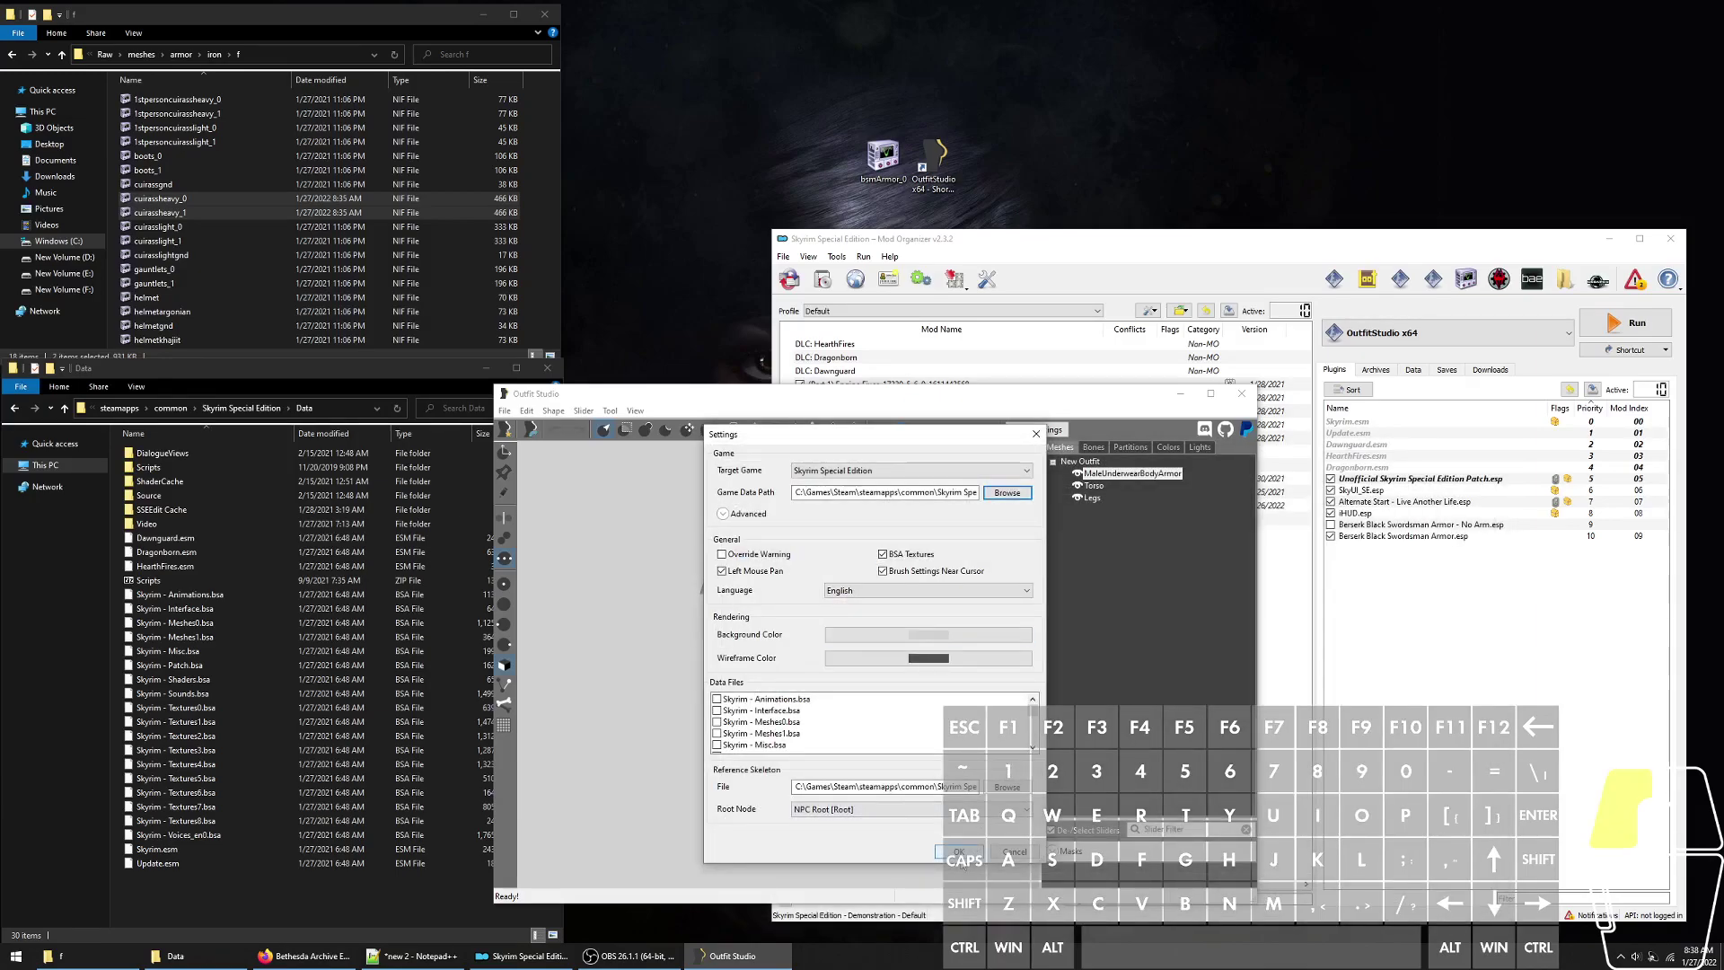
# - Restart Outfit Studio and reload bsmArmor_0, accepting NIF optimization for Skyrim SE
pyautogui.click(1242, 393)
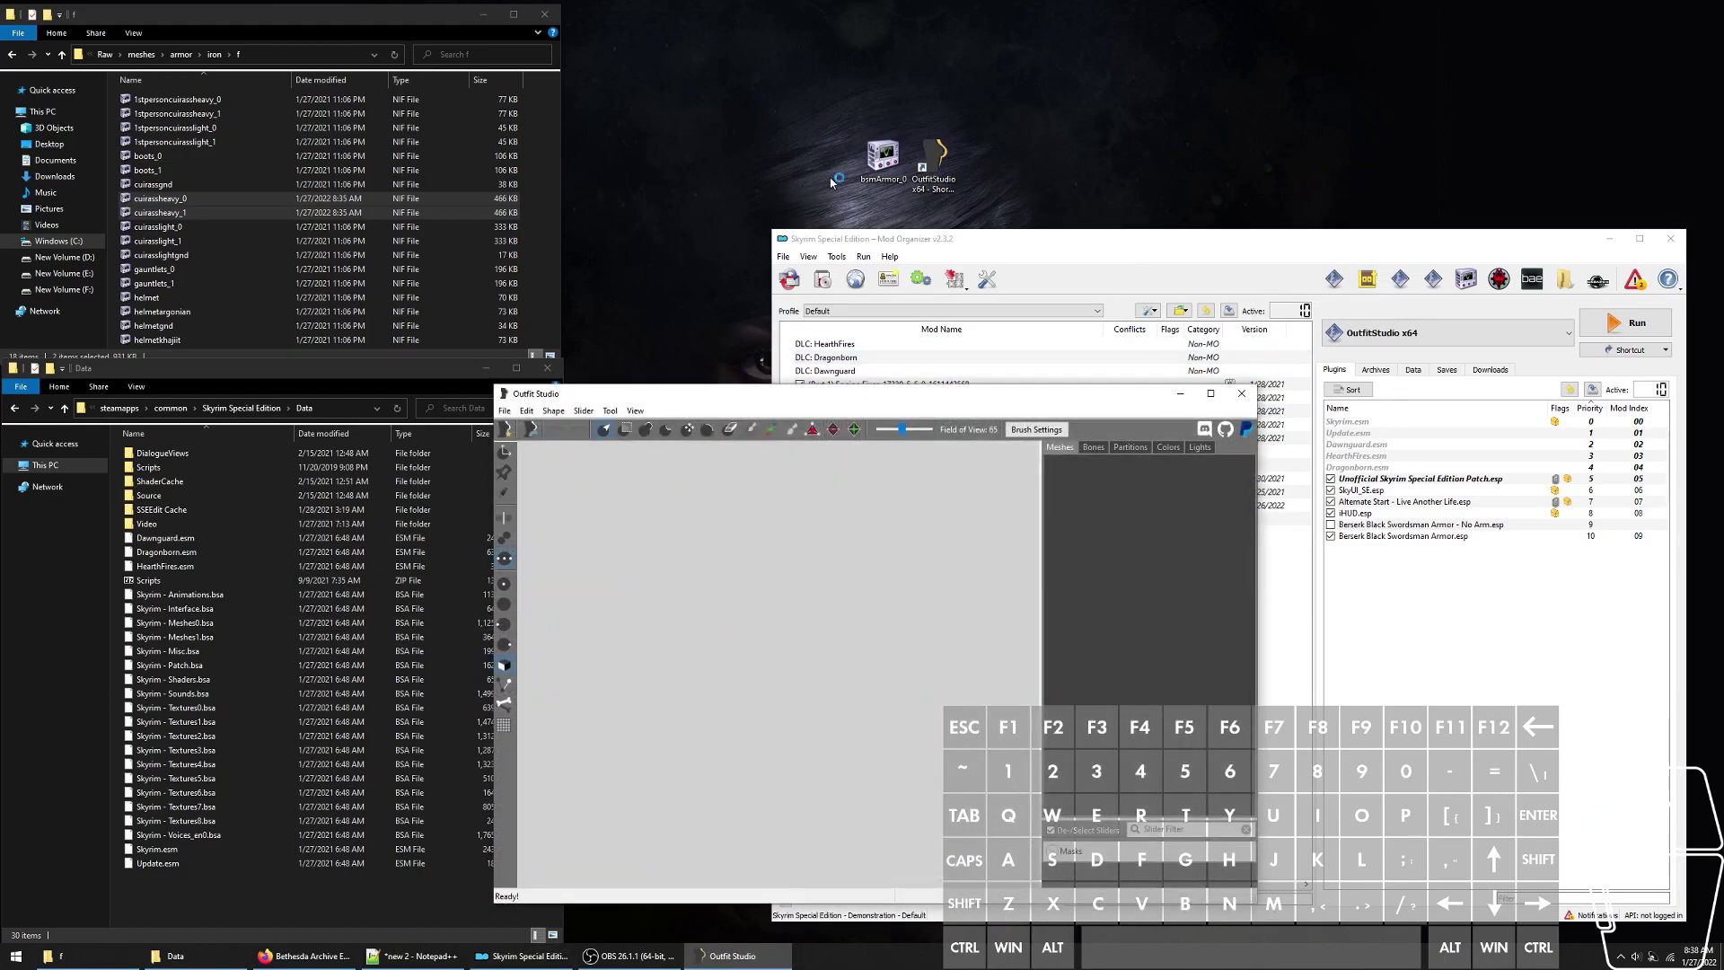
pyautogui.moveTo(880, 166); pyautogui.dragTo(876, 556)
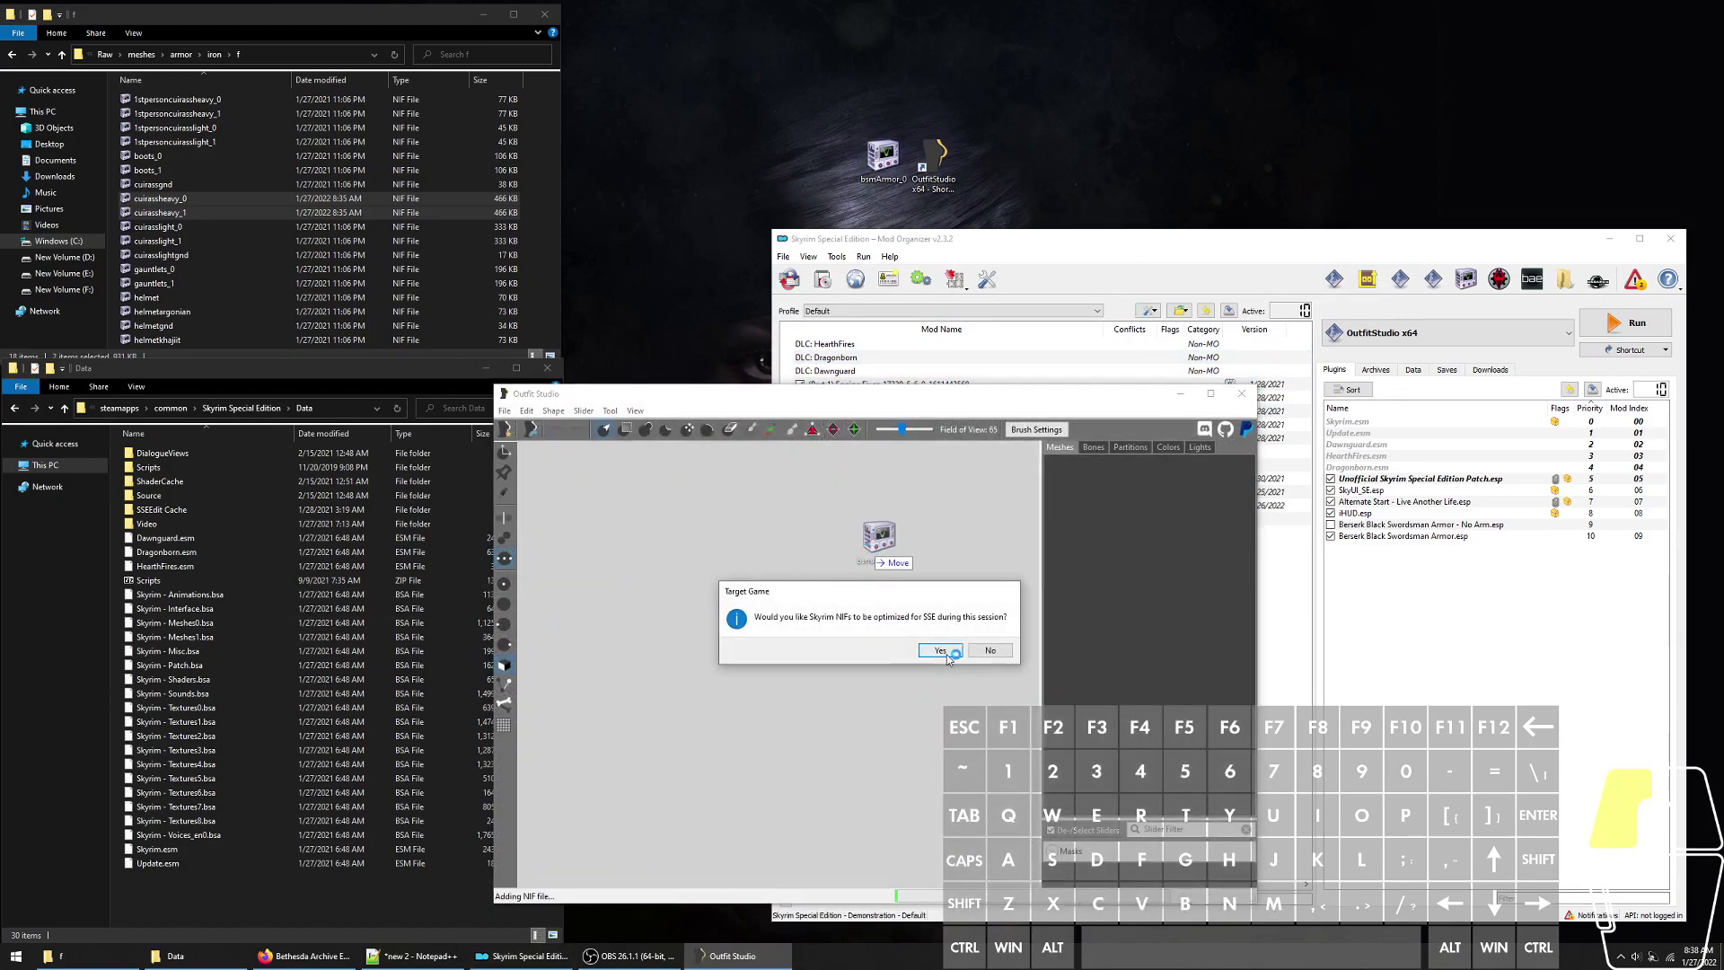
pyautogui.click(943, 652)
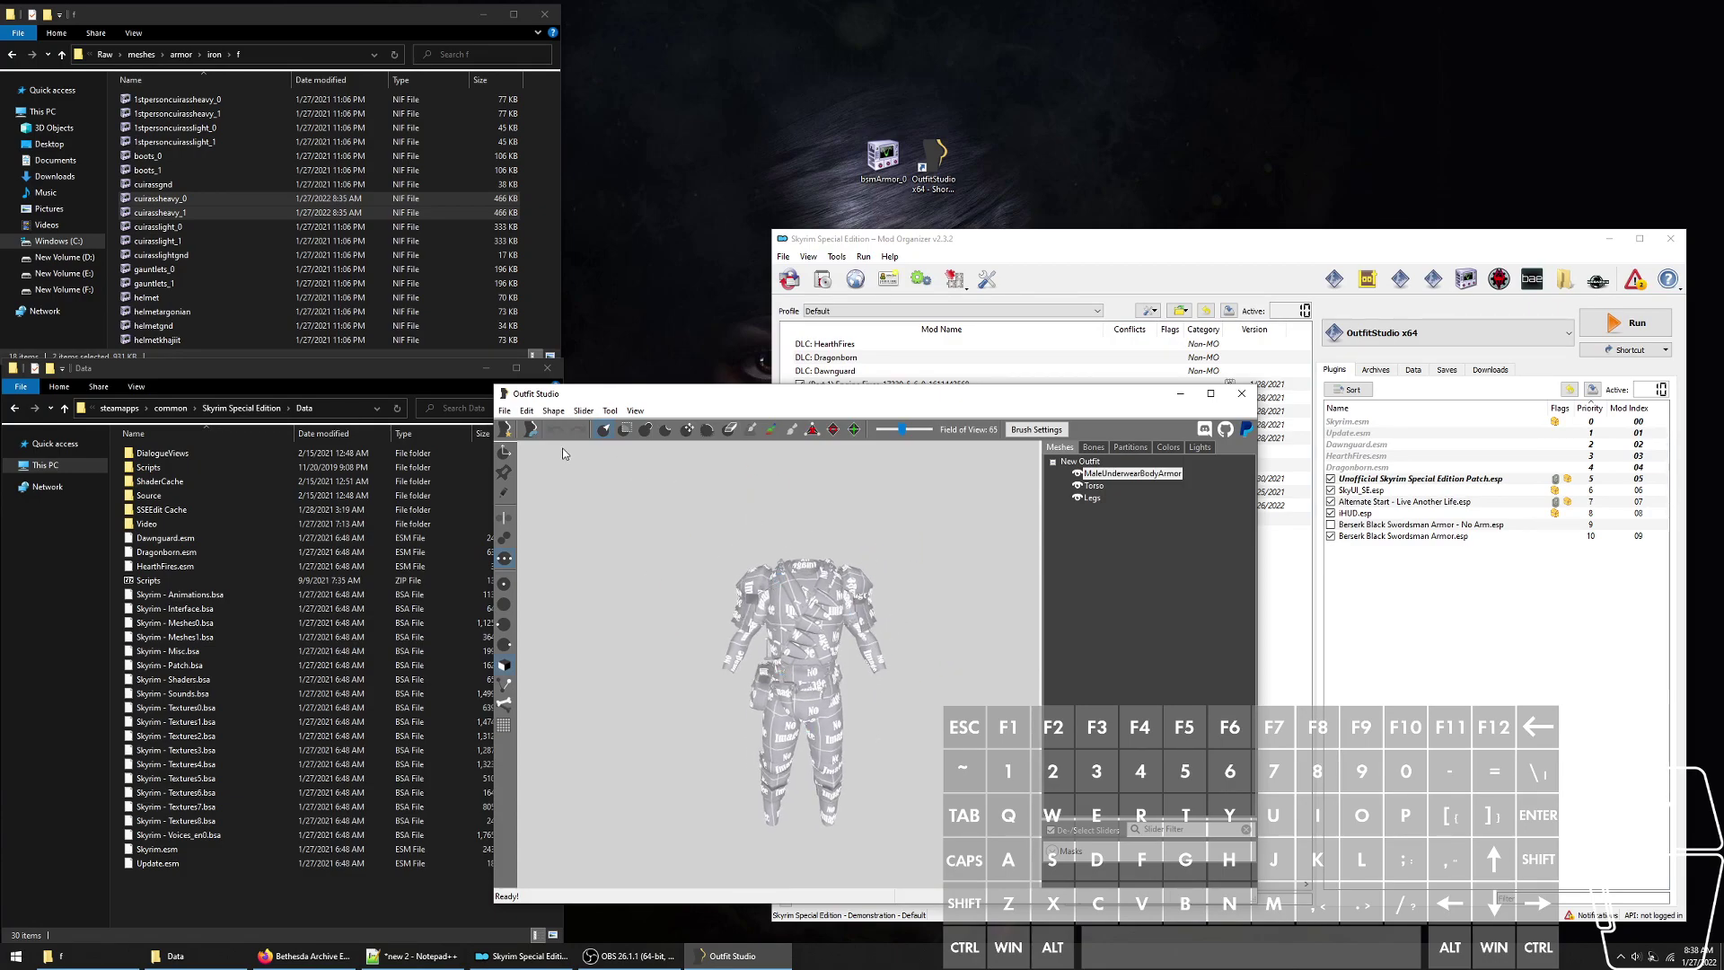
# - Point the game data path at the Skyrim Special Edition data folder in Settings
pyautogui.click(506, 412)
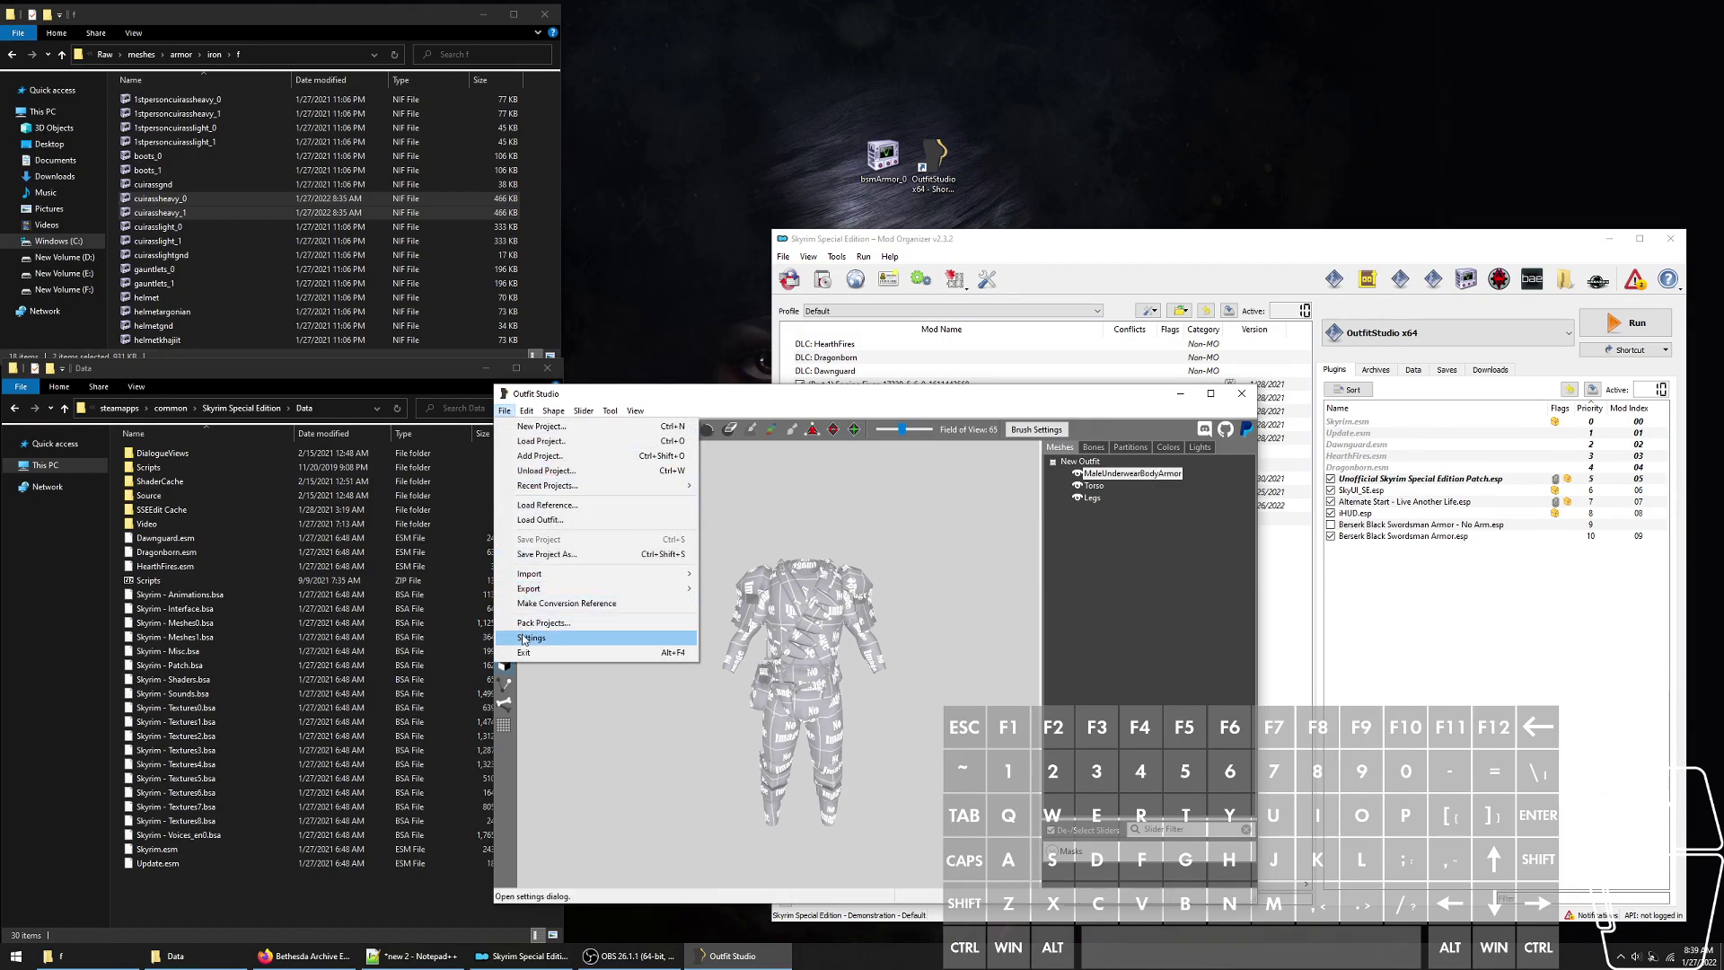
pyautogui.click(530, 638)
pyautogui.moveTo(909, 490); pyautogui.dragTo(974, 493)
pyautogui.click(950, 490)
pyautogui.click(1007, 492)
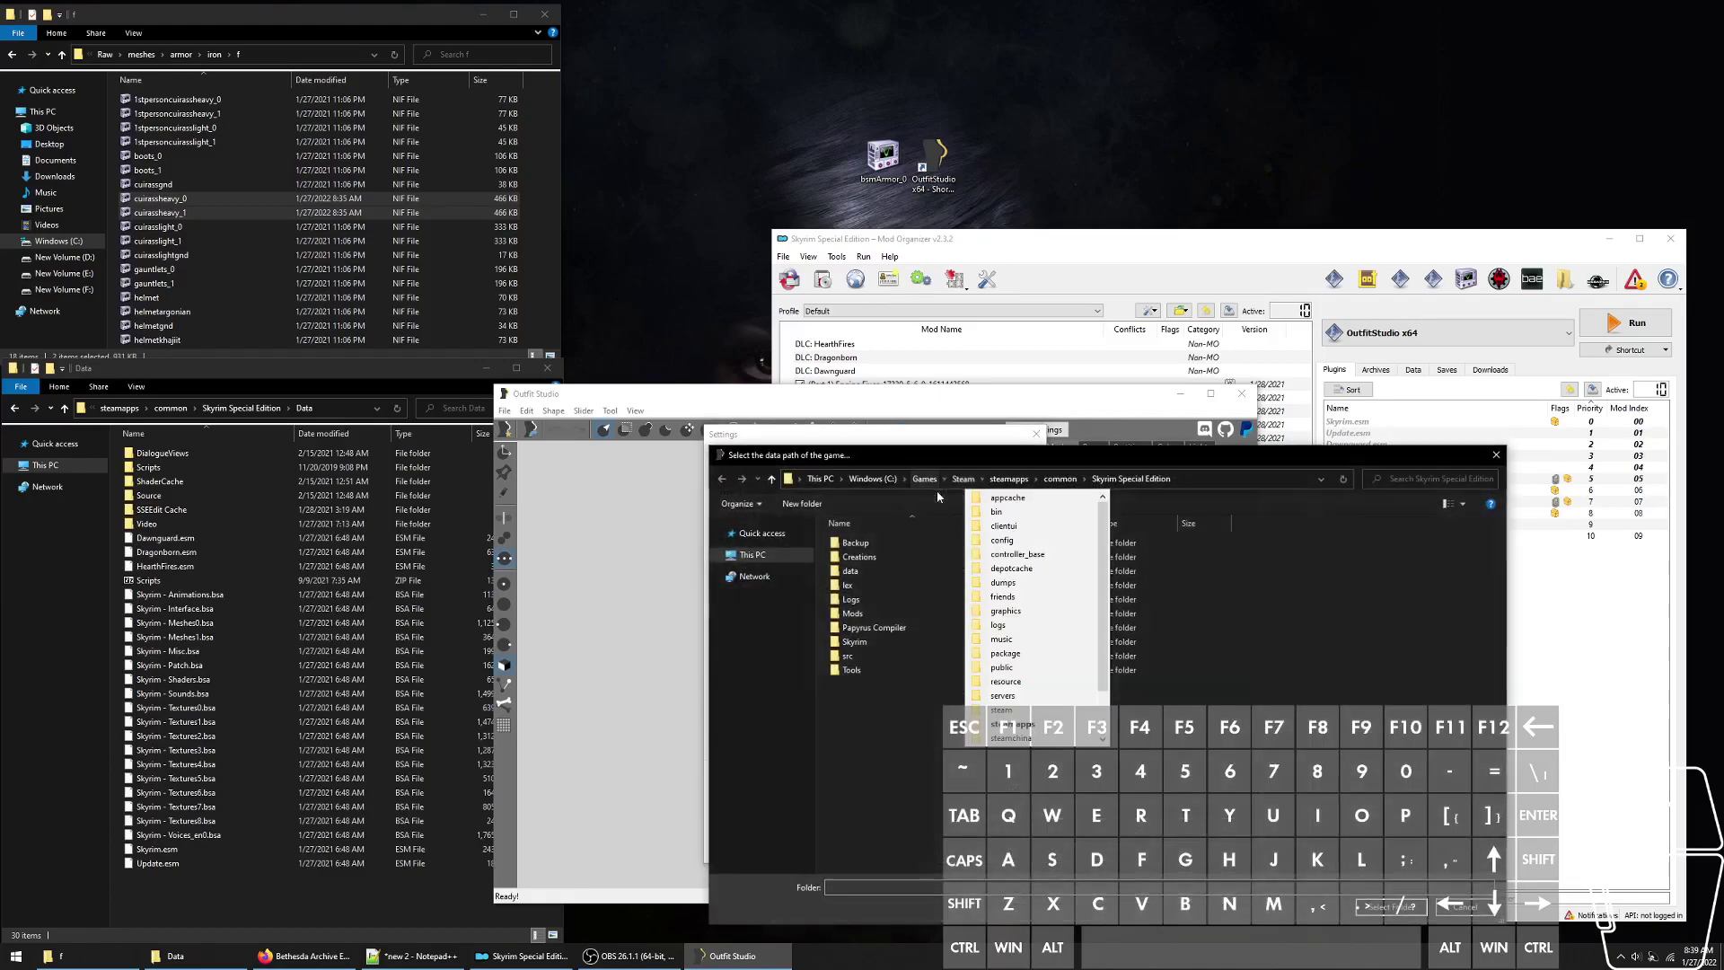
pyautogui.click(894, 575)
pyautogui.doubleClick(894, 575)
pyautogui.click(1401, 914)
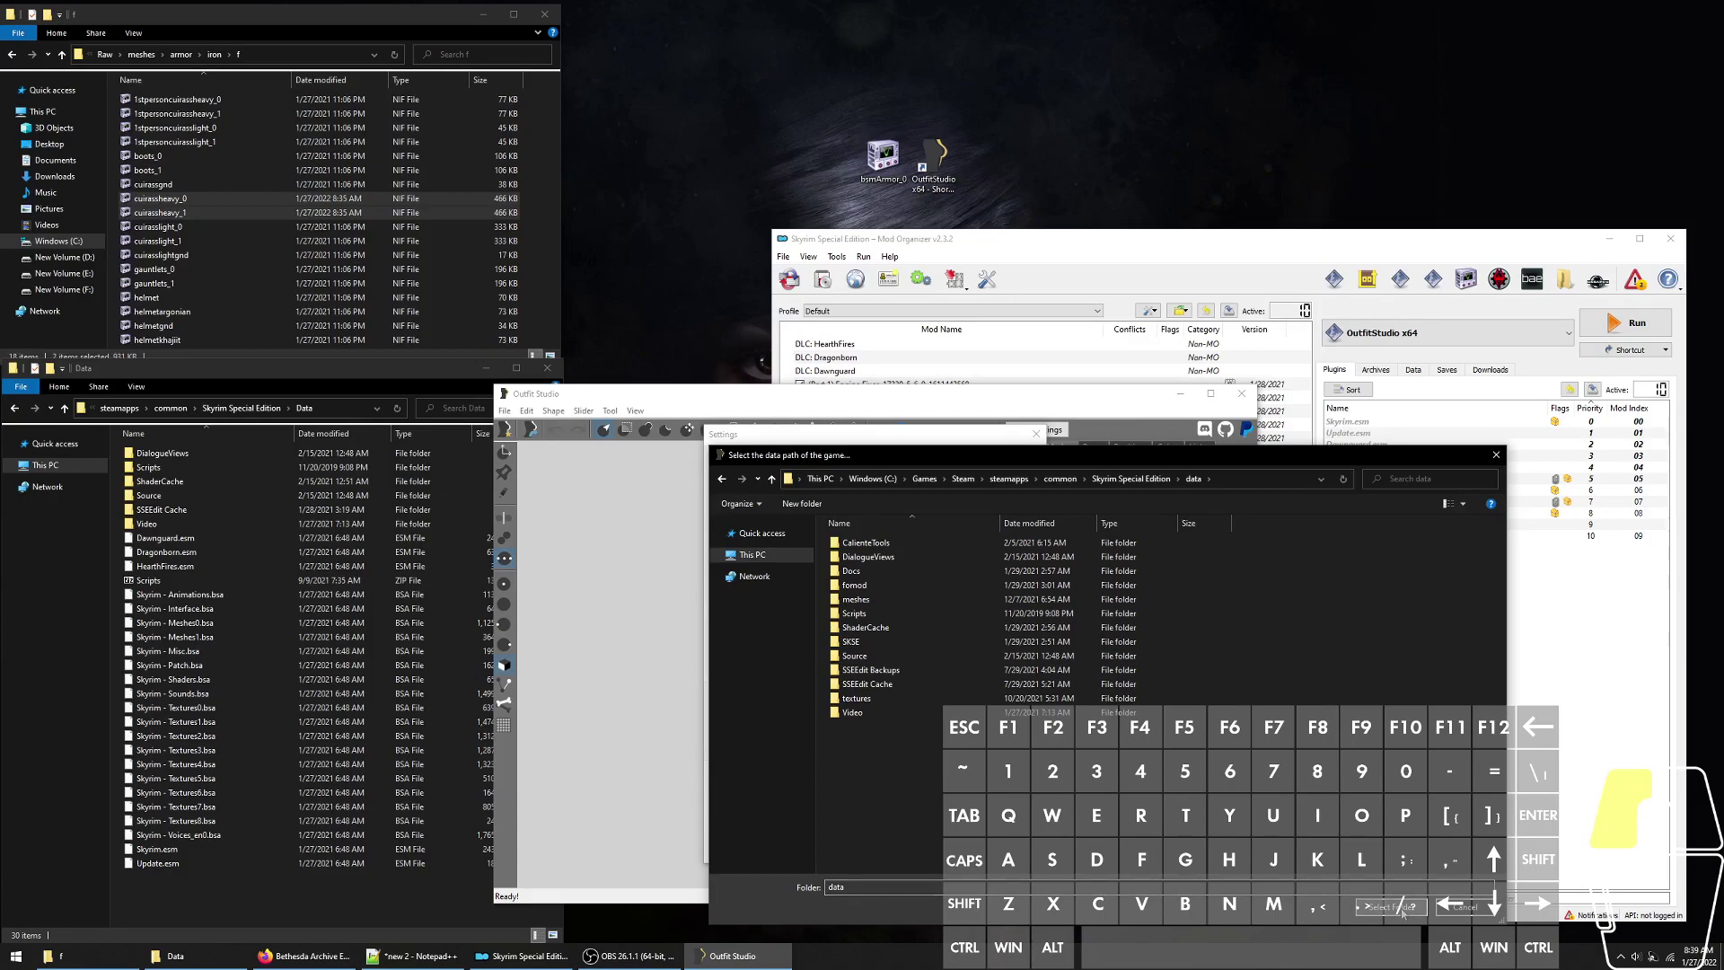
# - Apply the new data path, restart Outfit Studio and accept the Skyrim SE optimization prompt
pyautogui.click(939, 855)
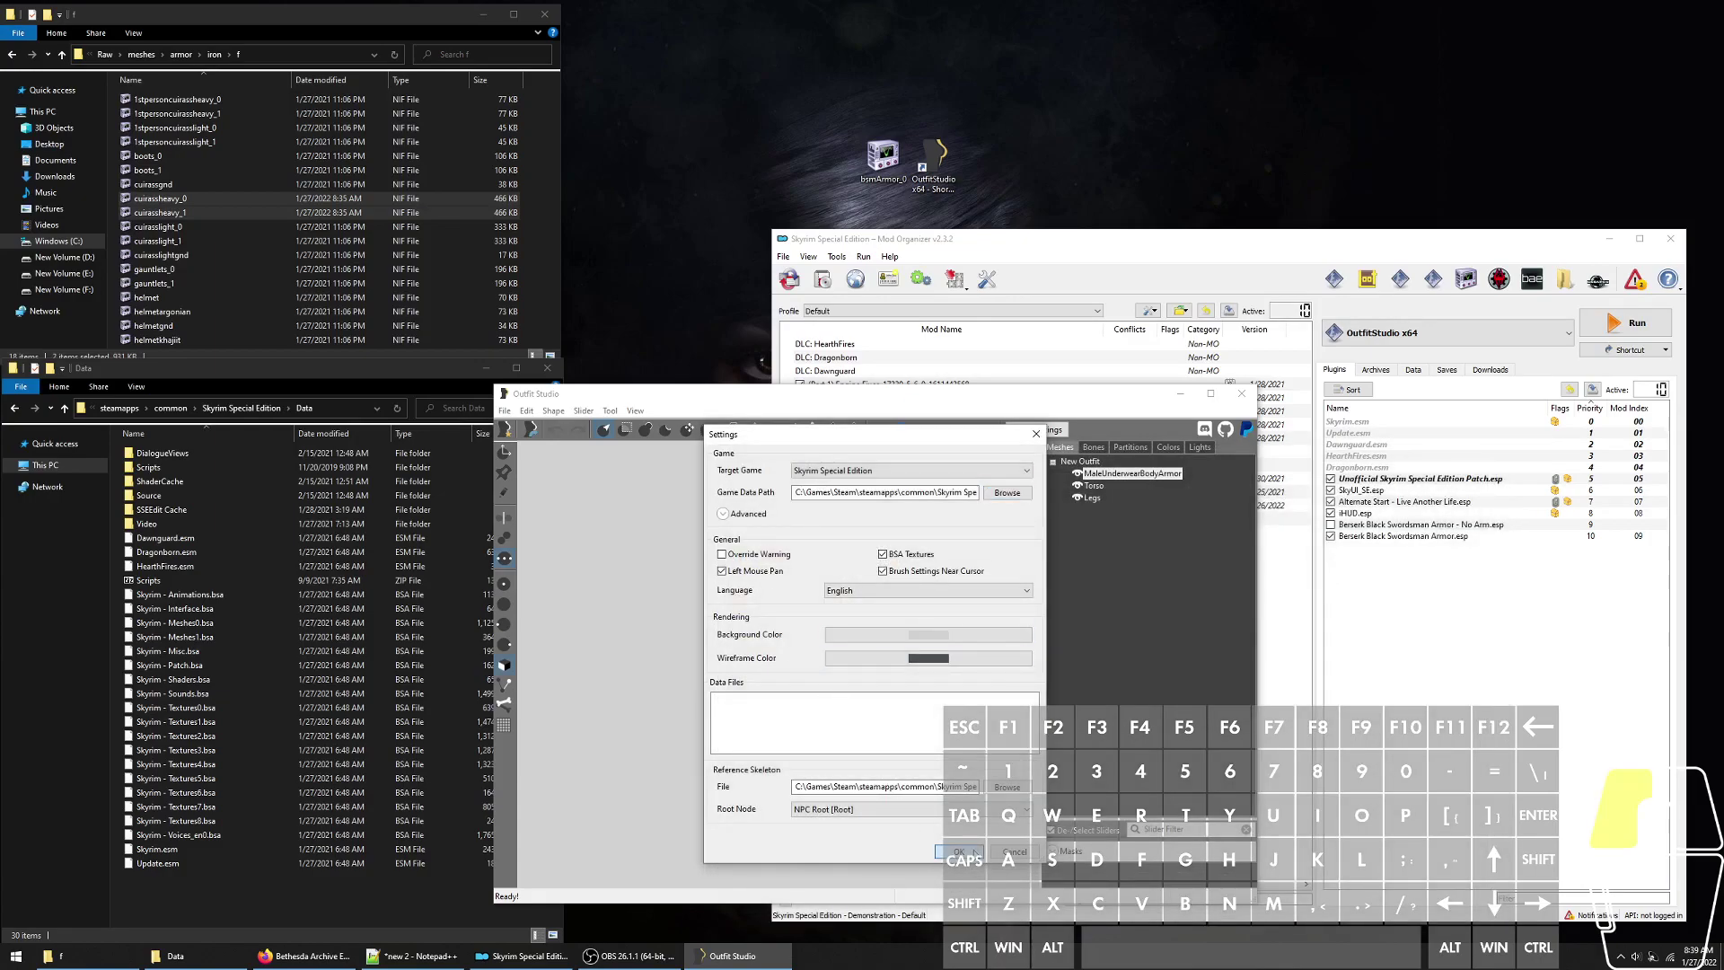
pyautogui.click(1242, 393)
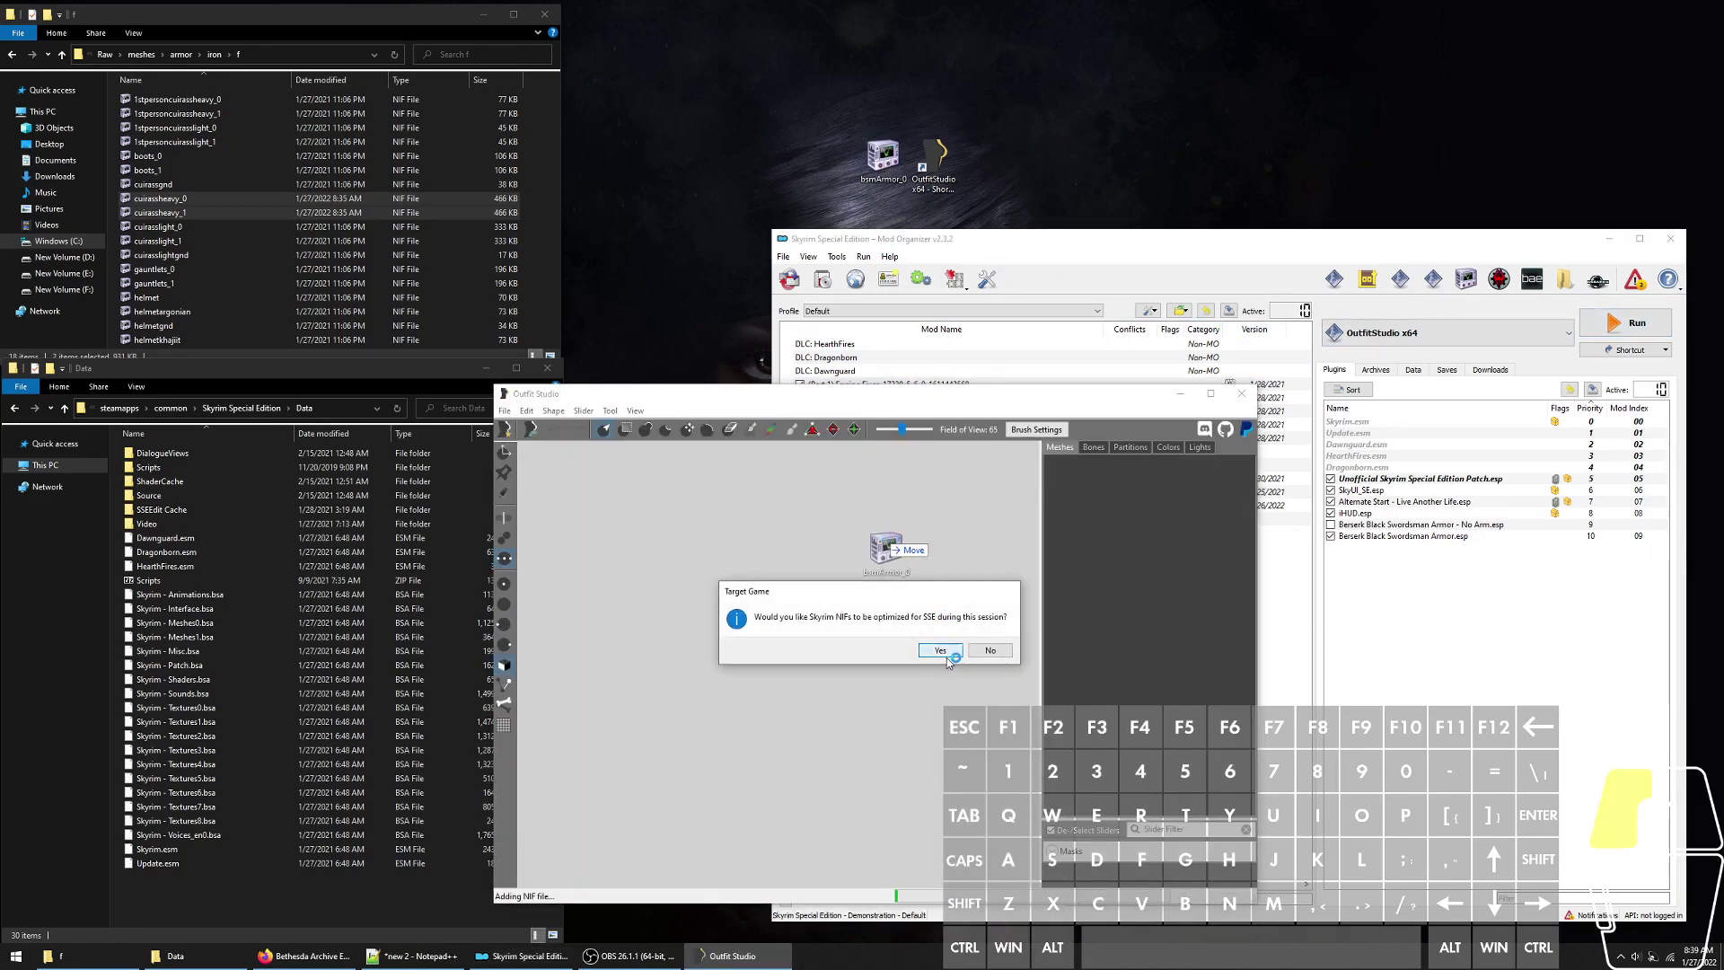
pyautogui.click(939, 651)
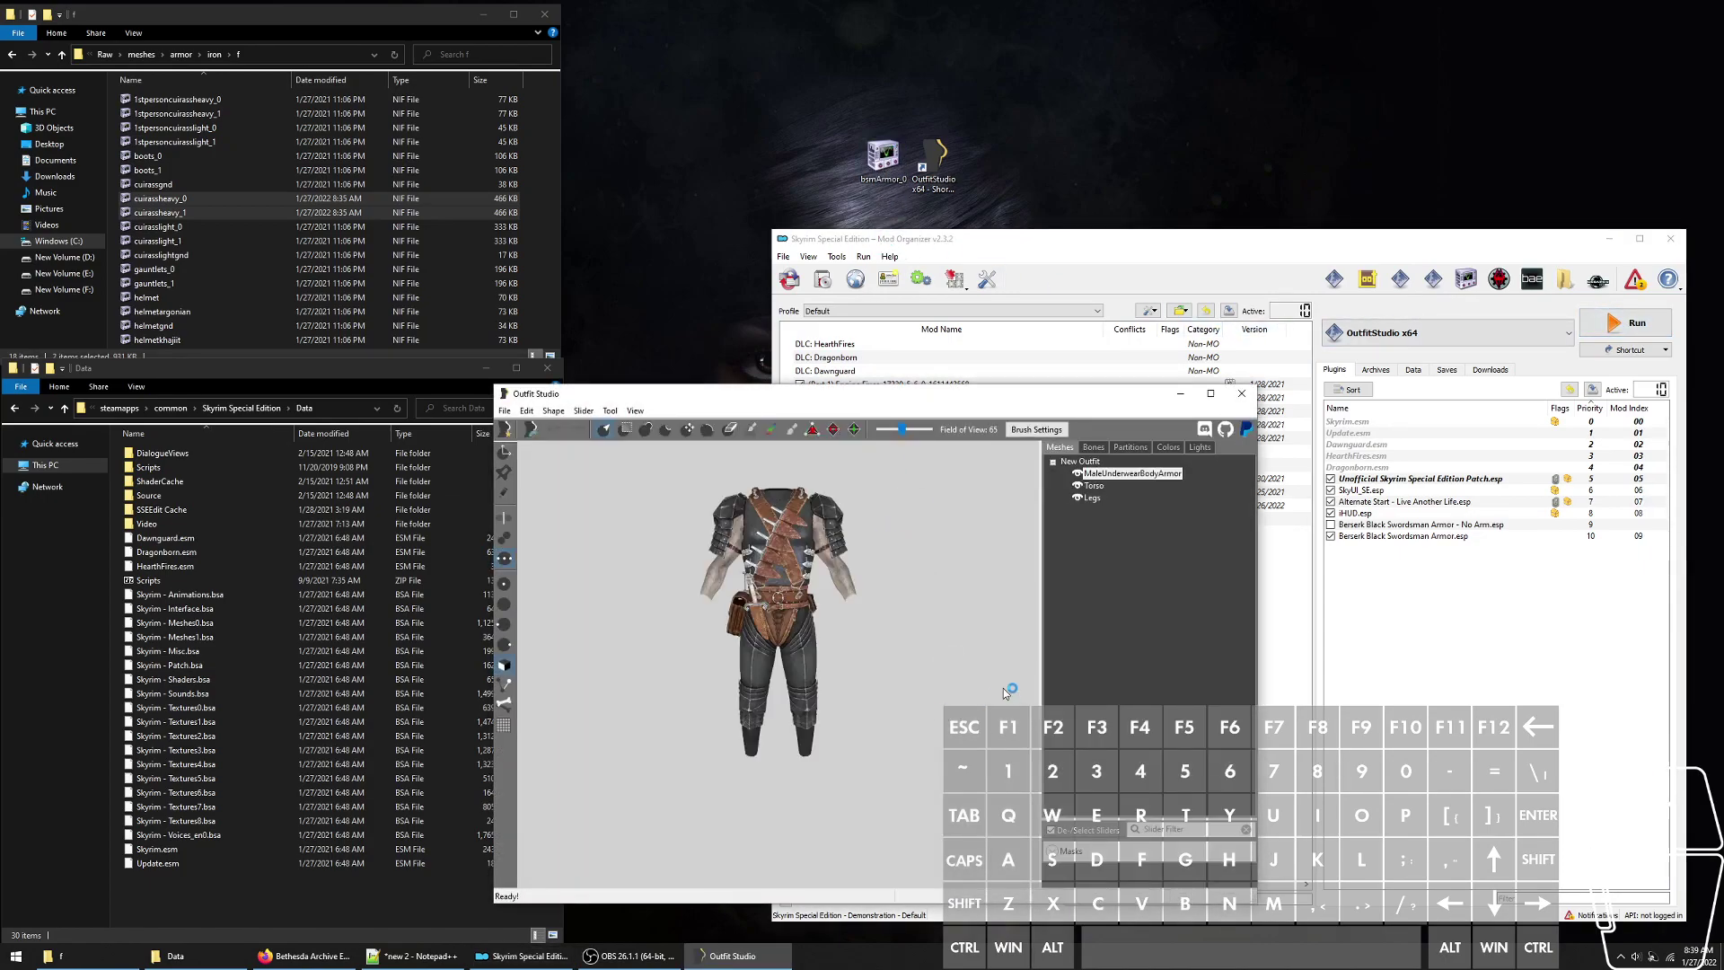
# - Close Outfit Studio and launch BodySlide x64 from Mod Organizer, centring its window
pyautogui.click(1243, 393)
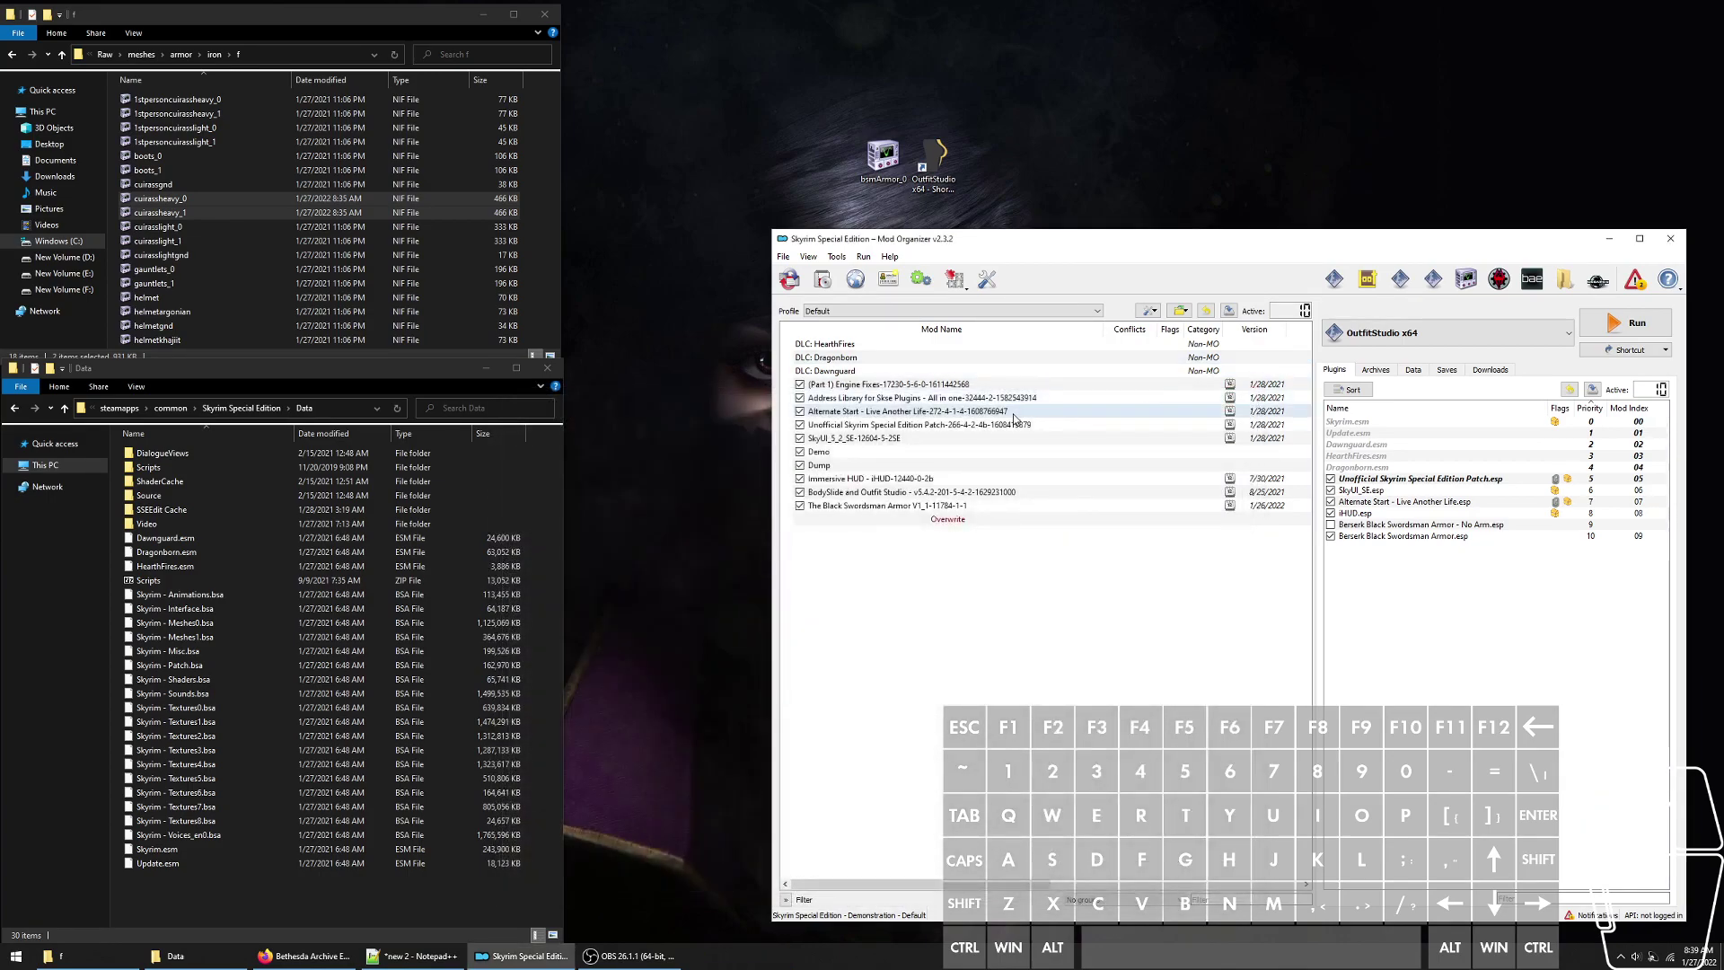
pyautogui.click(1374, 336)
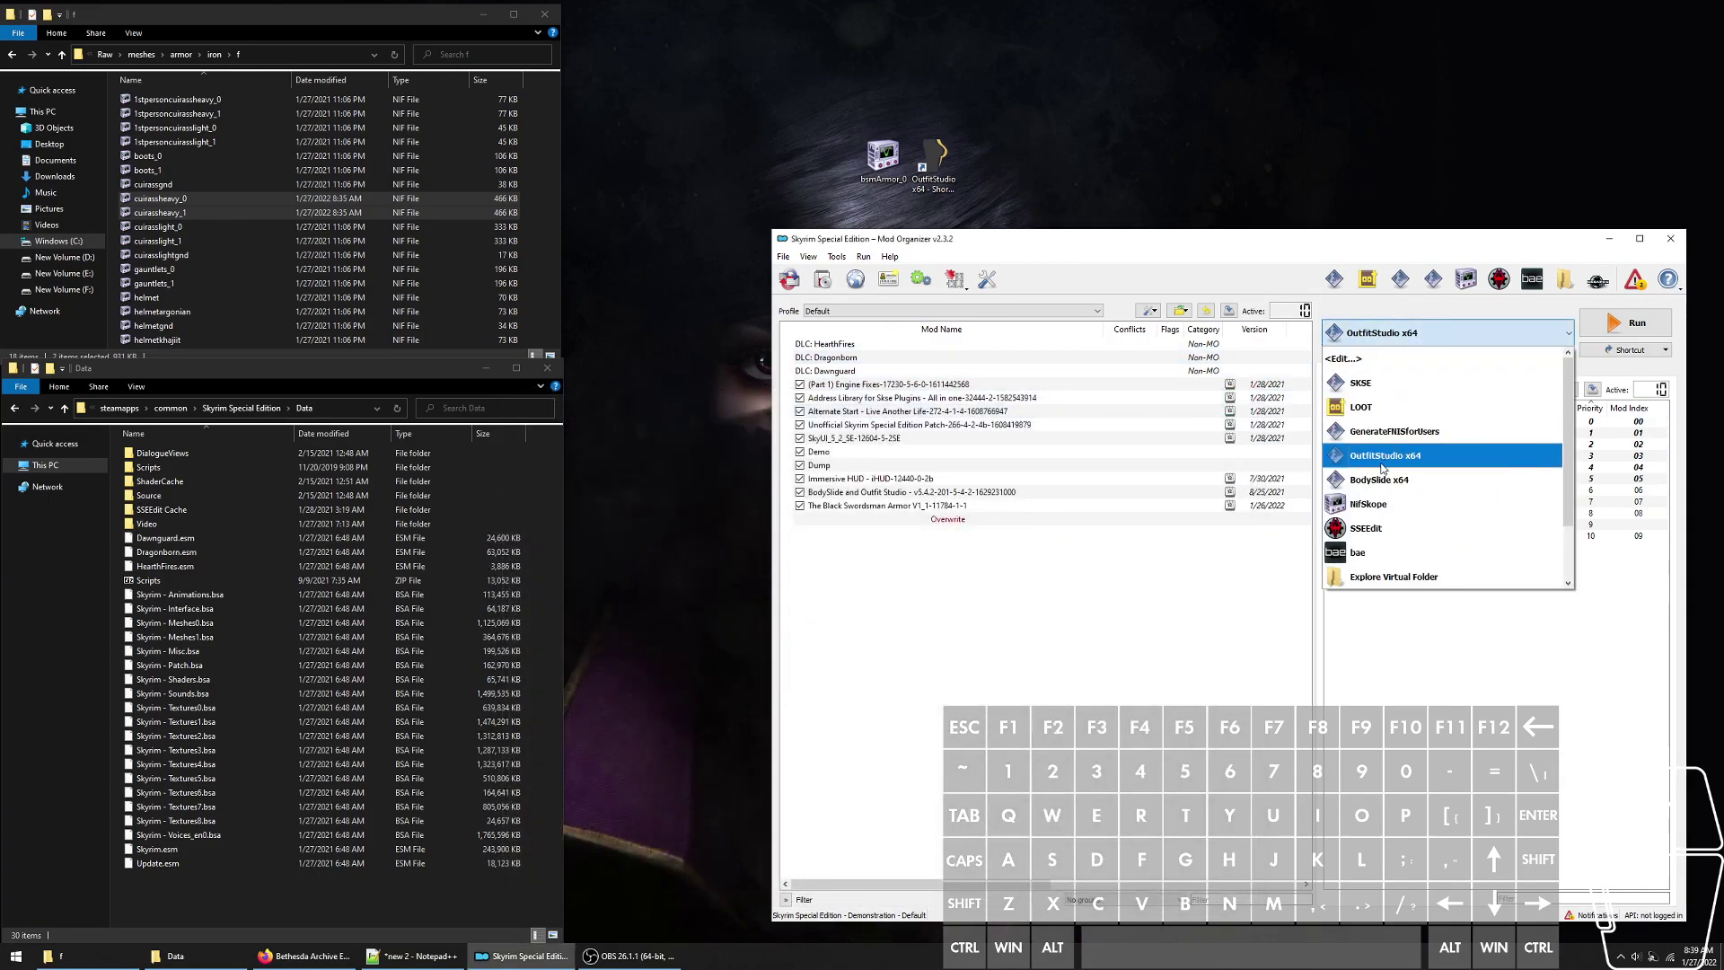
pyautogui.click(1381, 477)
pyautogui.click(1628, 323)
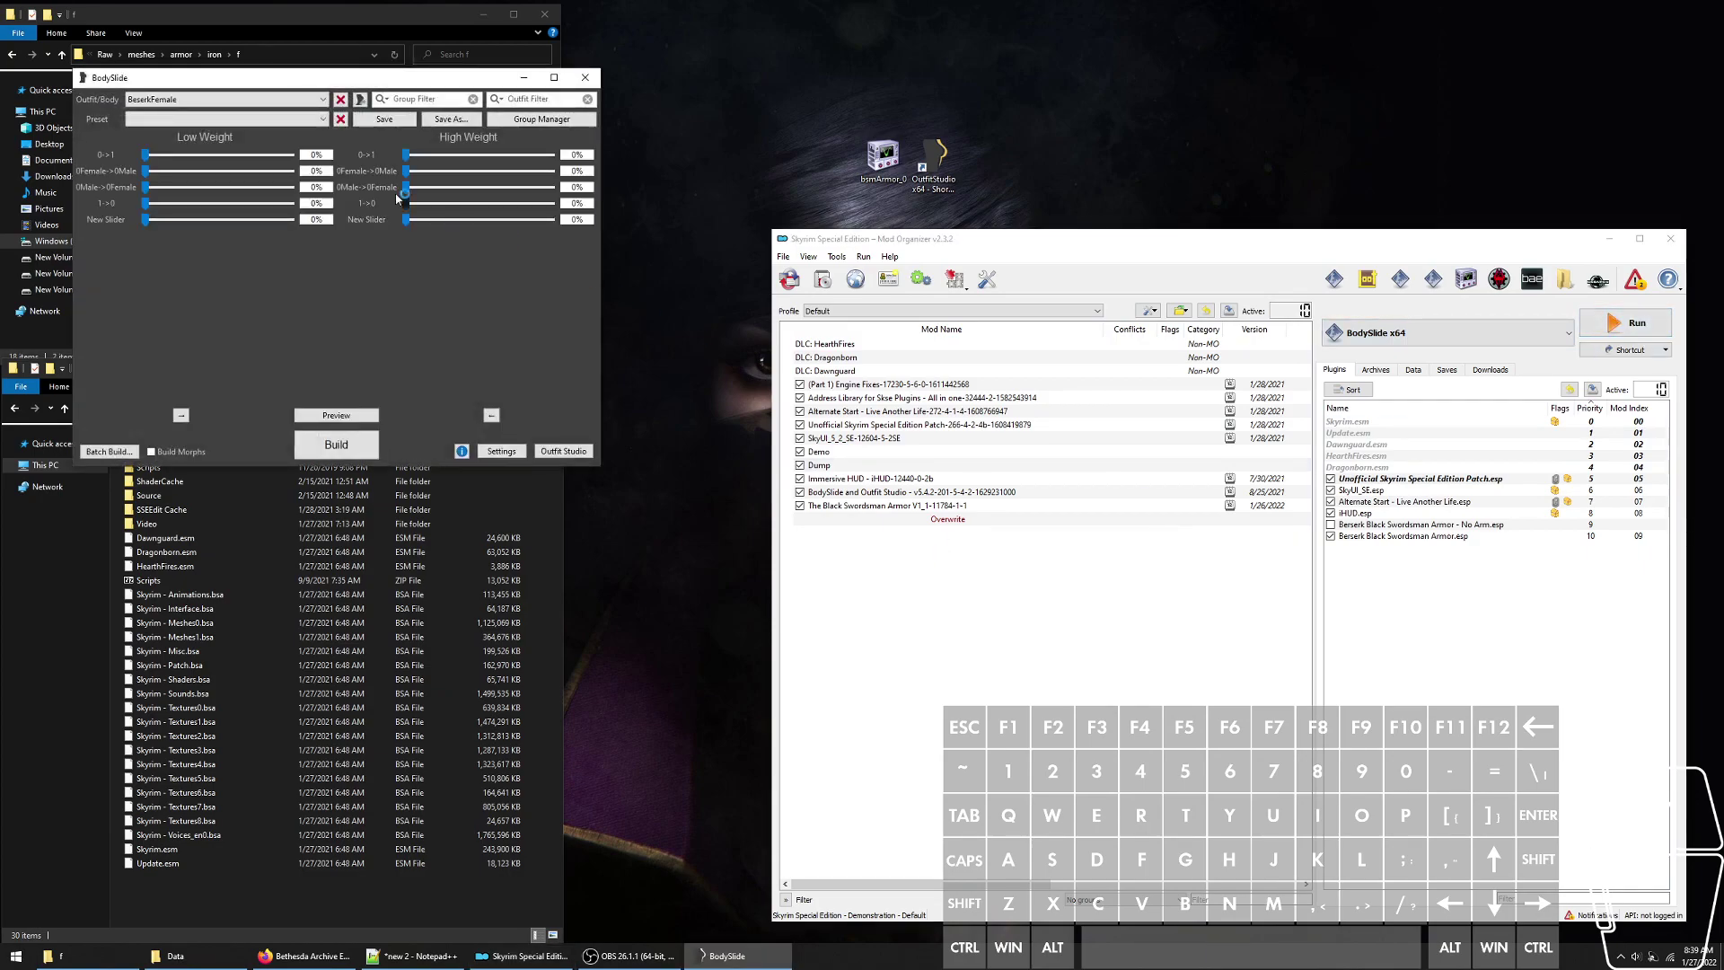
pyautogui.moveTo(304, 79); pyautogui.dragTo(963, 307)
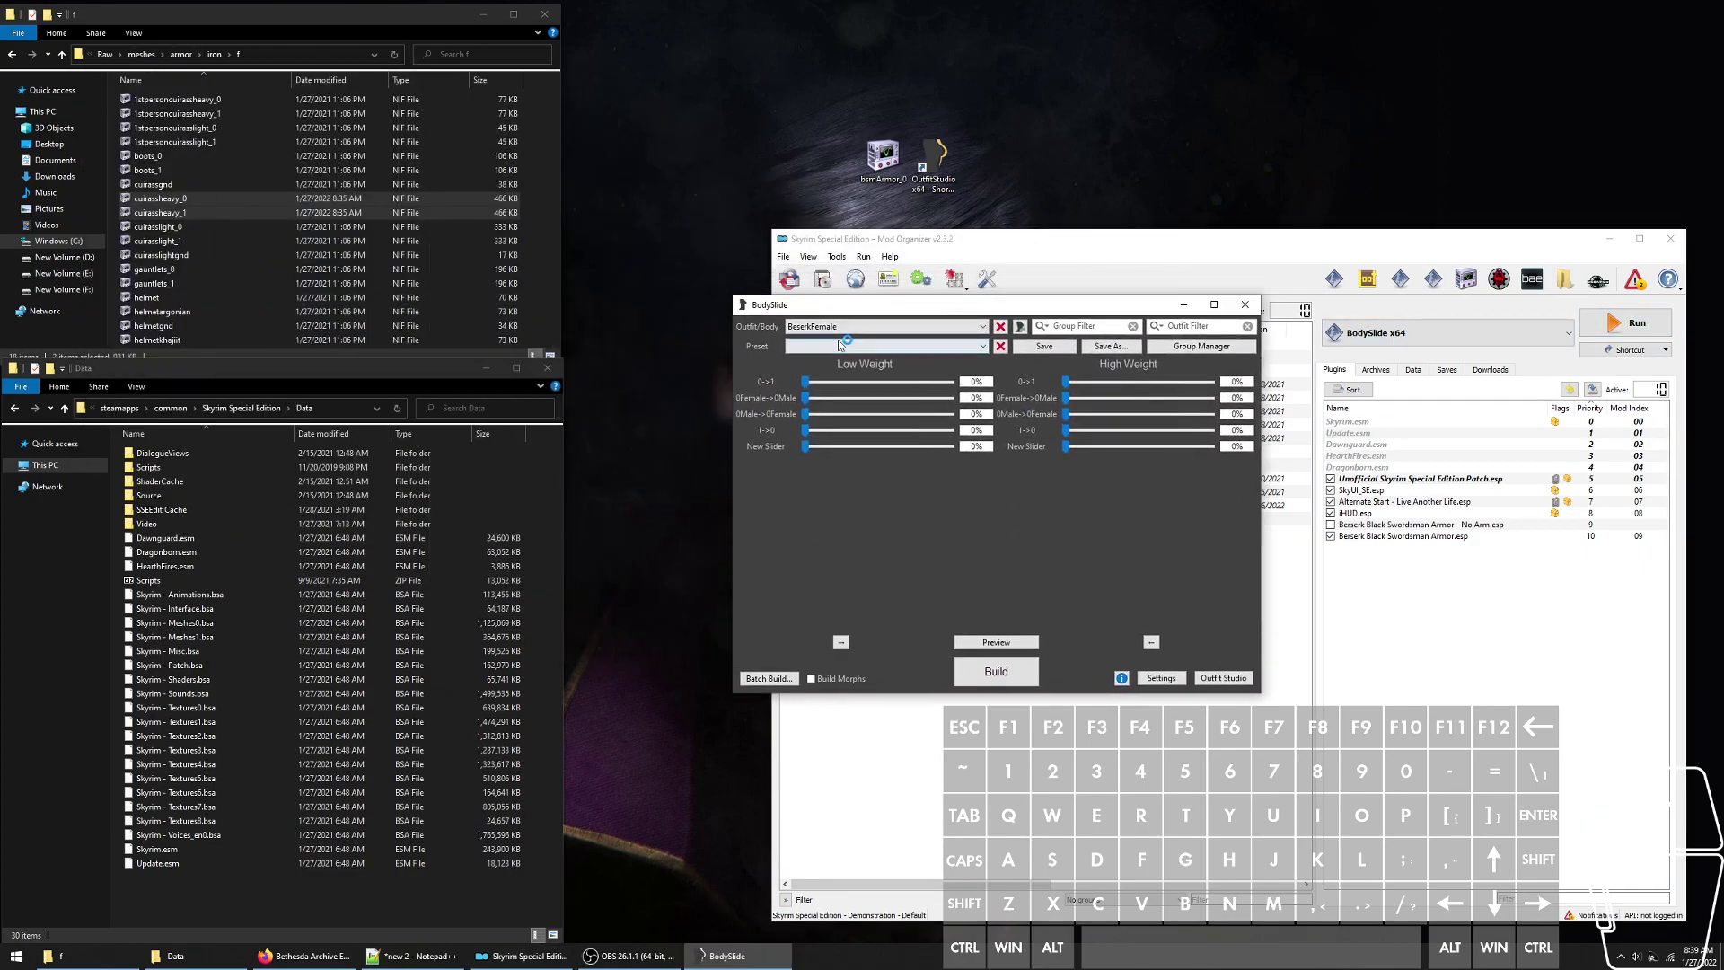
# - Check BodySlide's game data path ends in the Skyrim Special Edition data folder, then close BodySlide
pyautogui.click(1159, 678)
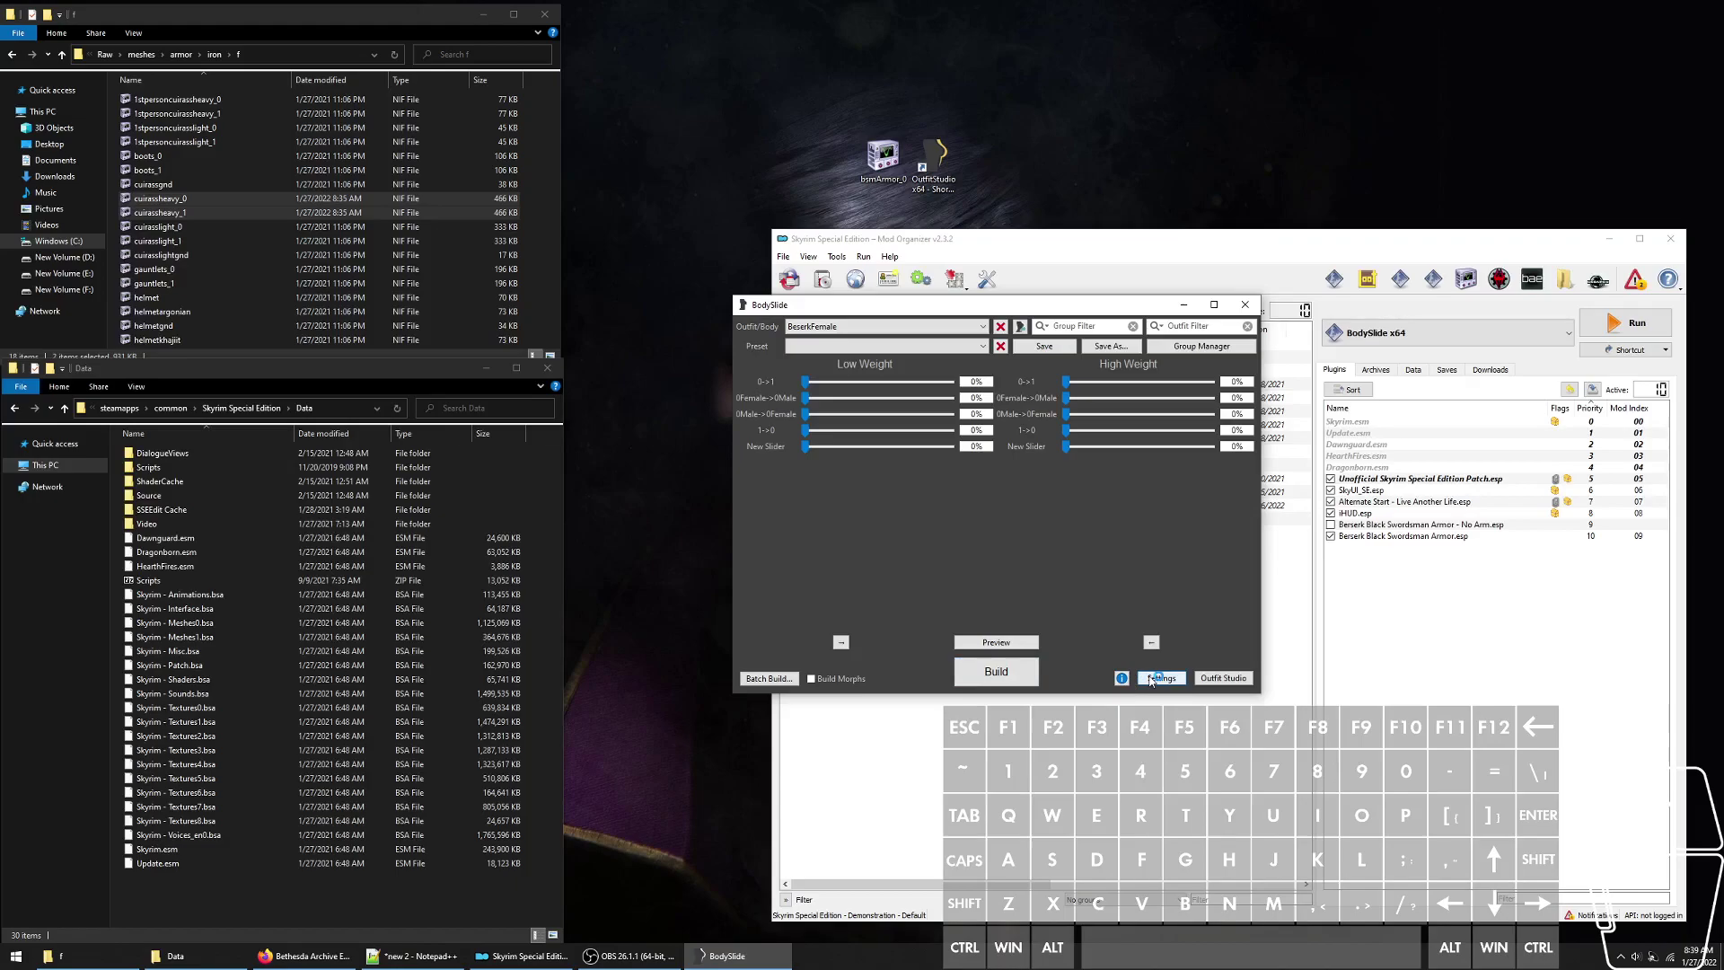
pyautogui.moveTo(1096, 343); pyautogui.dragTo(994, 343)
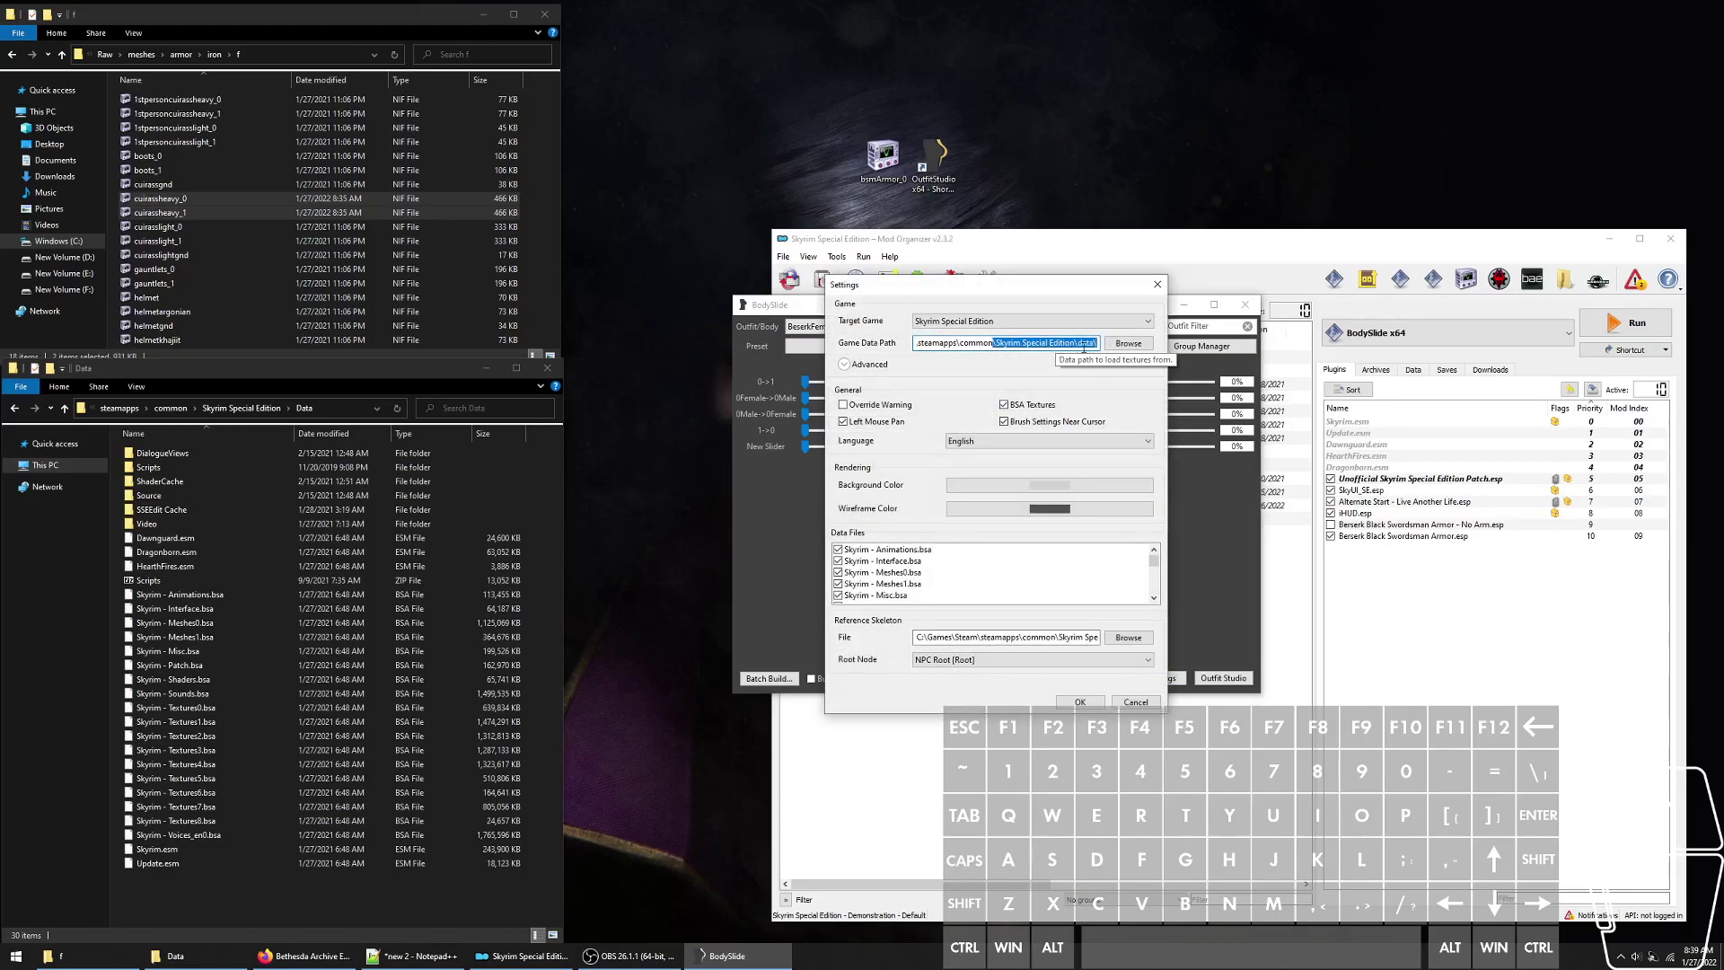
pyautogui.click(1137, 701)
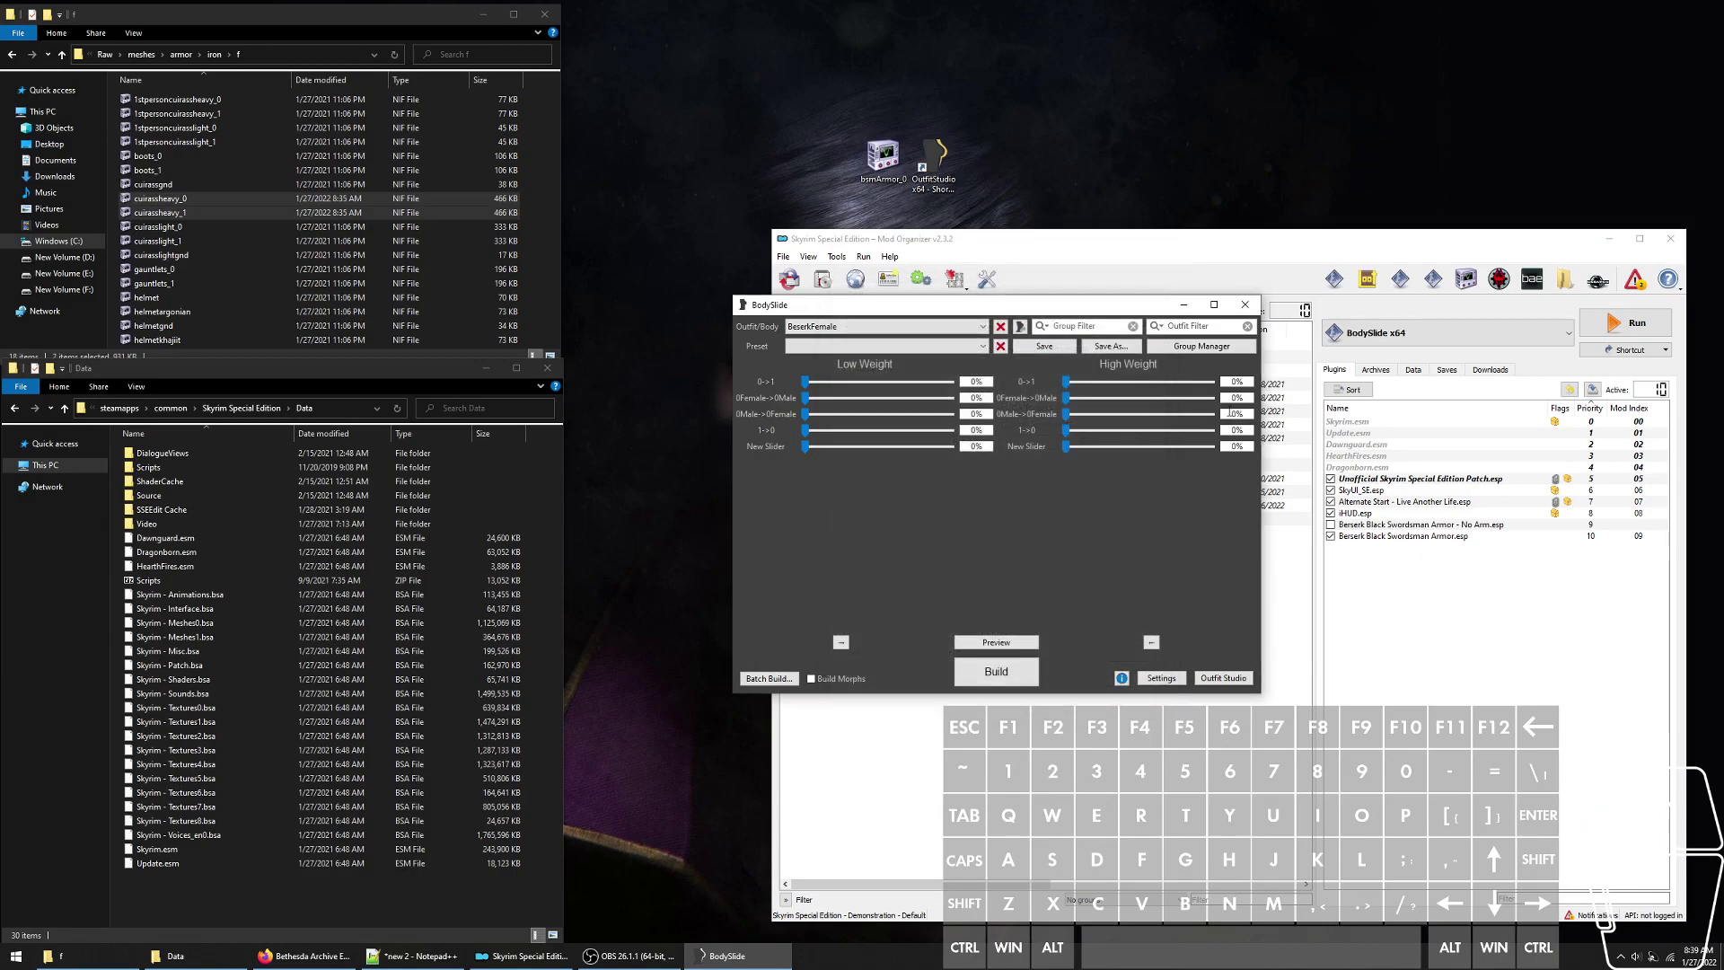
pyautogui.click(1244, 305)
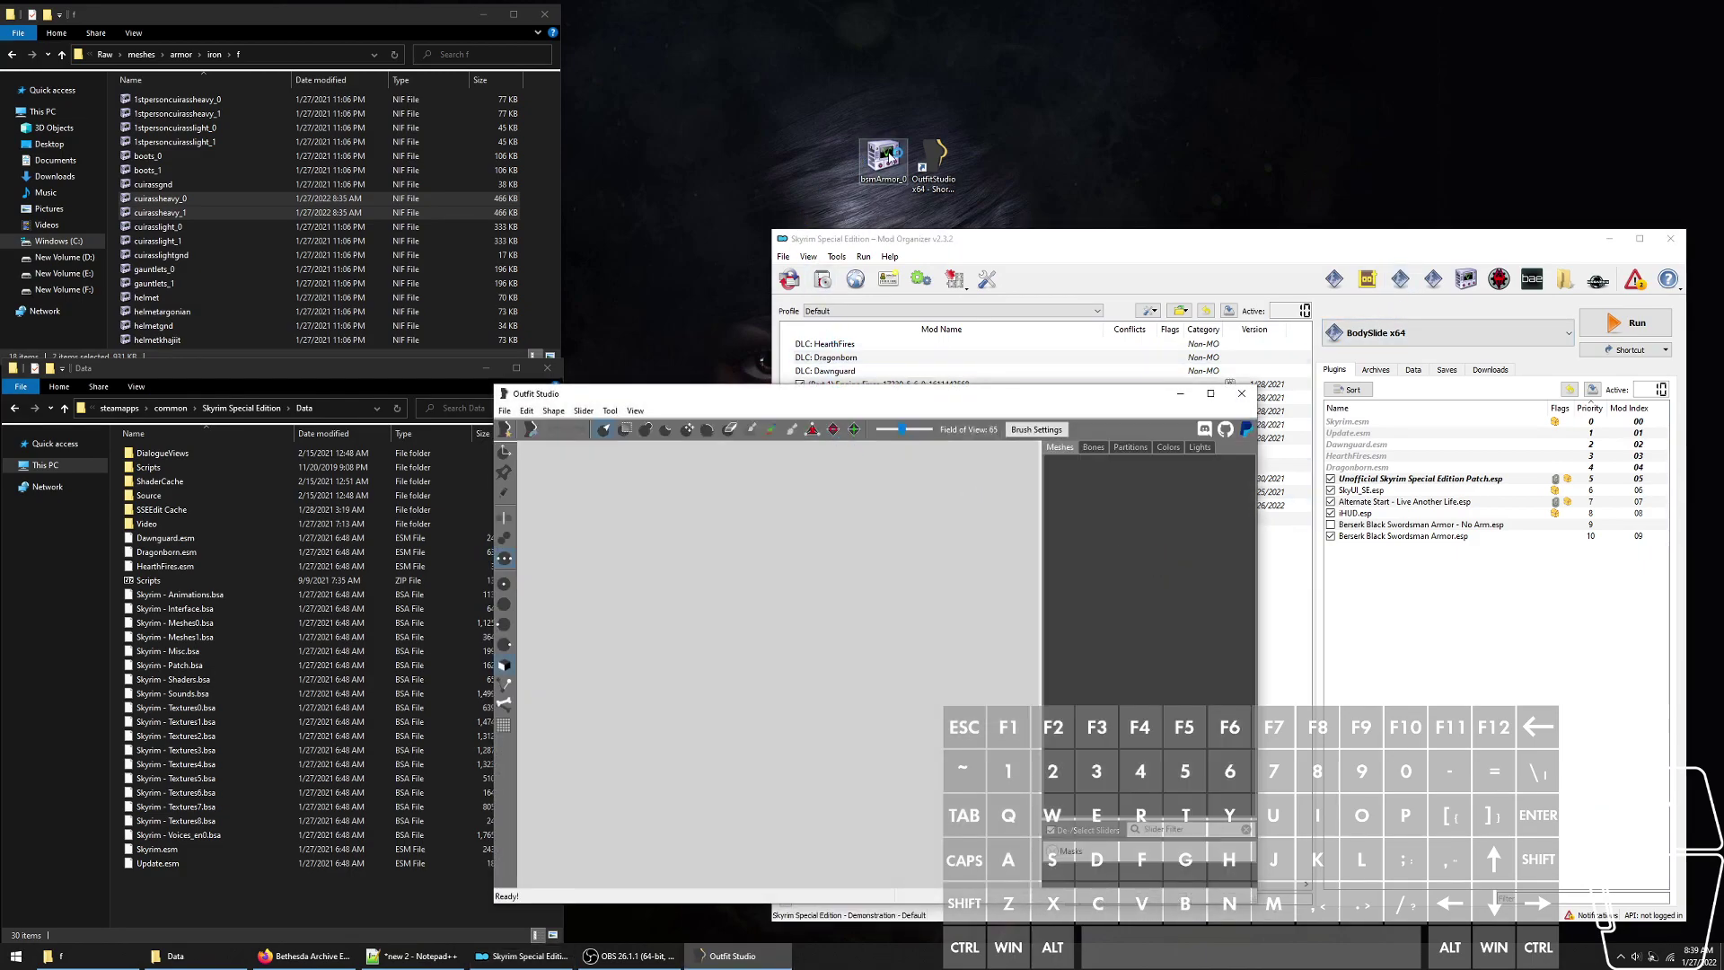
# - Load bsmArmor_0 with Skyrim SE optimization, then zoom and pan to view the textured armor
pyautogui.moveTo(883, 157); pyautogui.dragTo(808, 592)
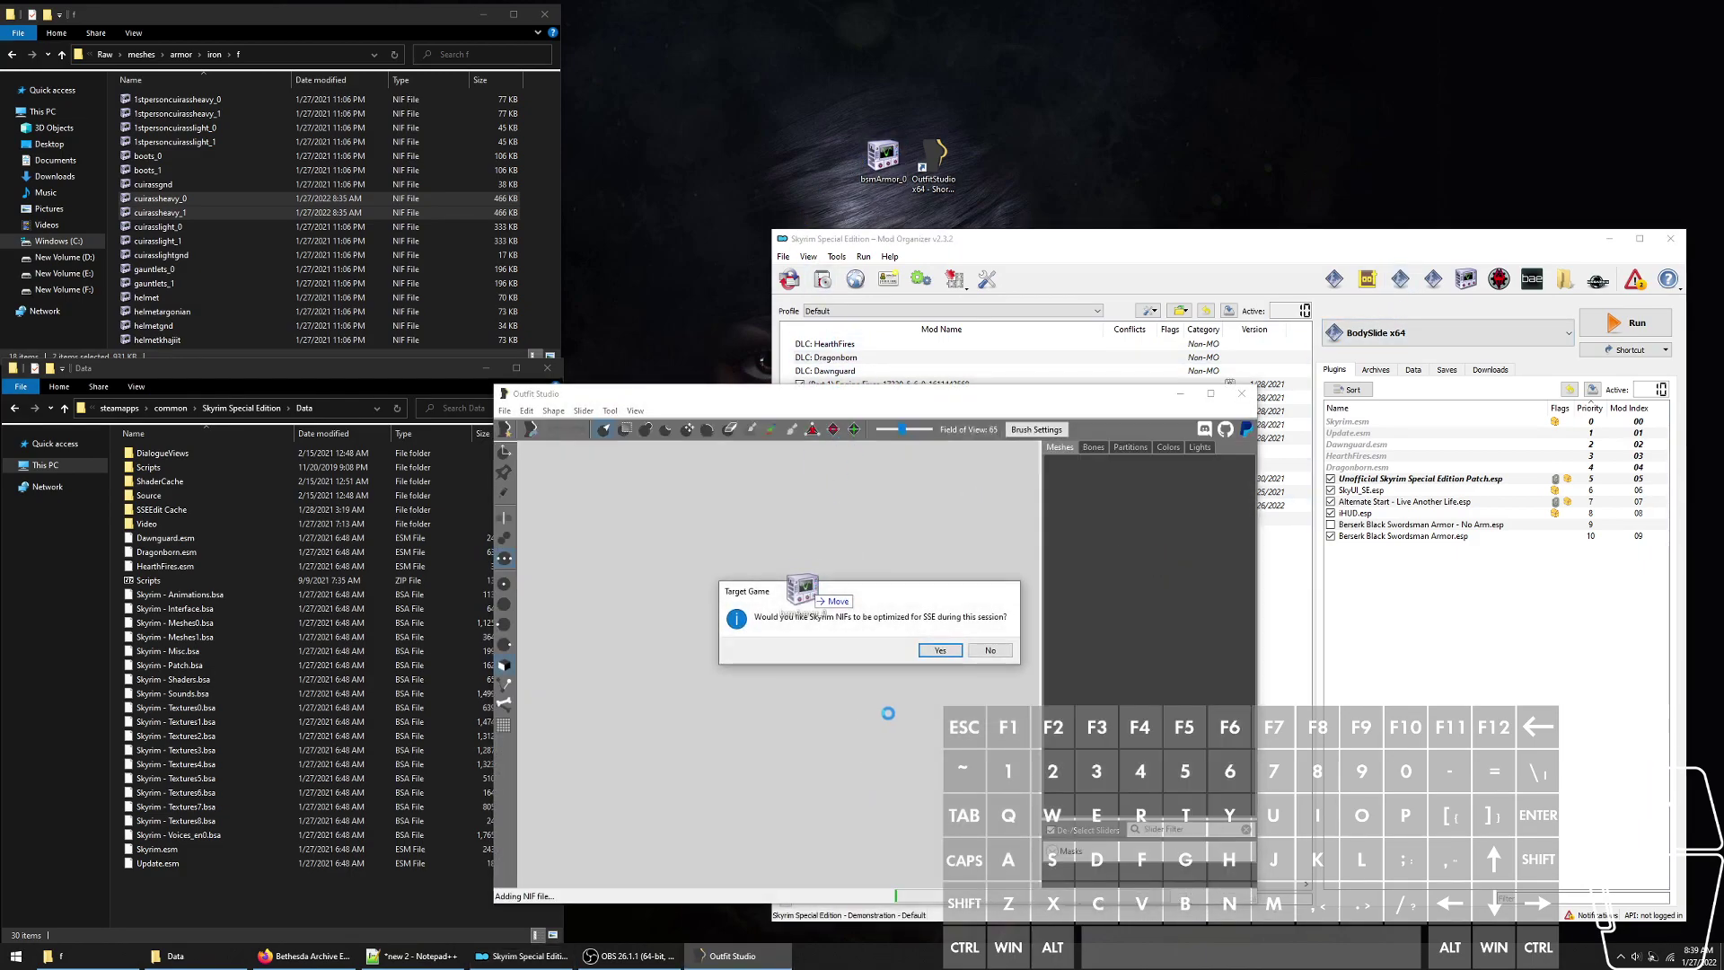
pyautogui.click(941, 650)
pyautogui.scroll(4, 776, 662)
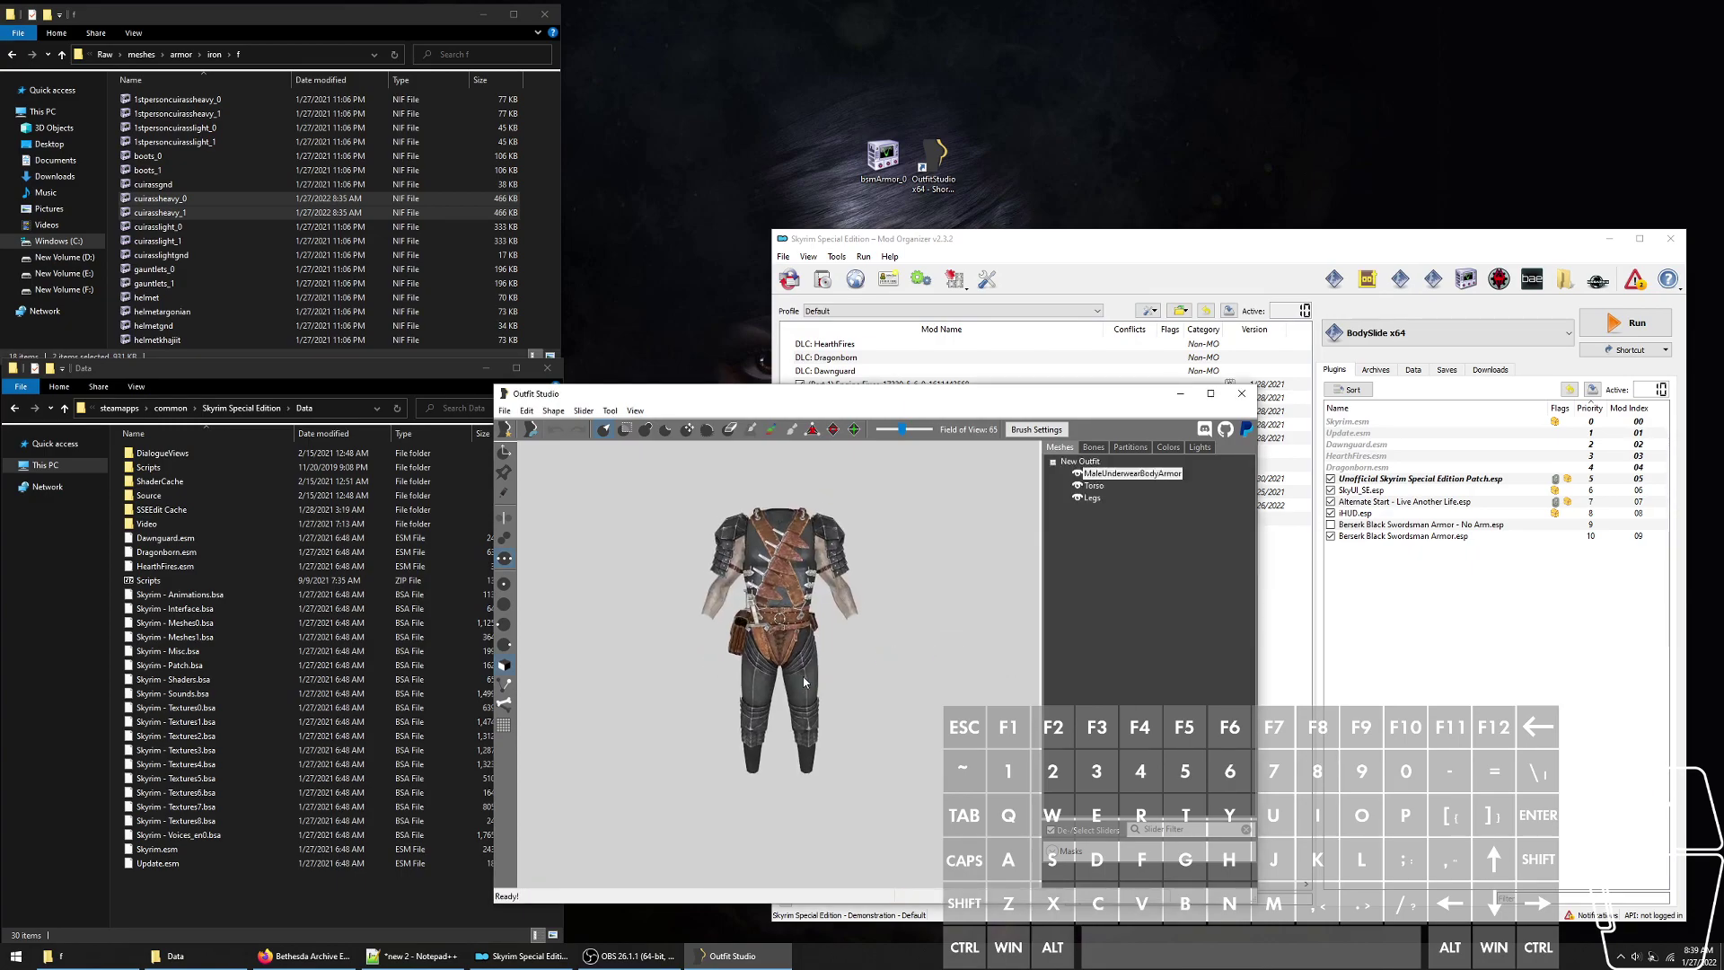
pyautogui.scroll(-3, 929, 619)
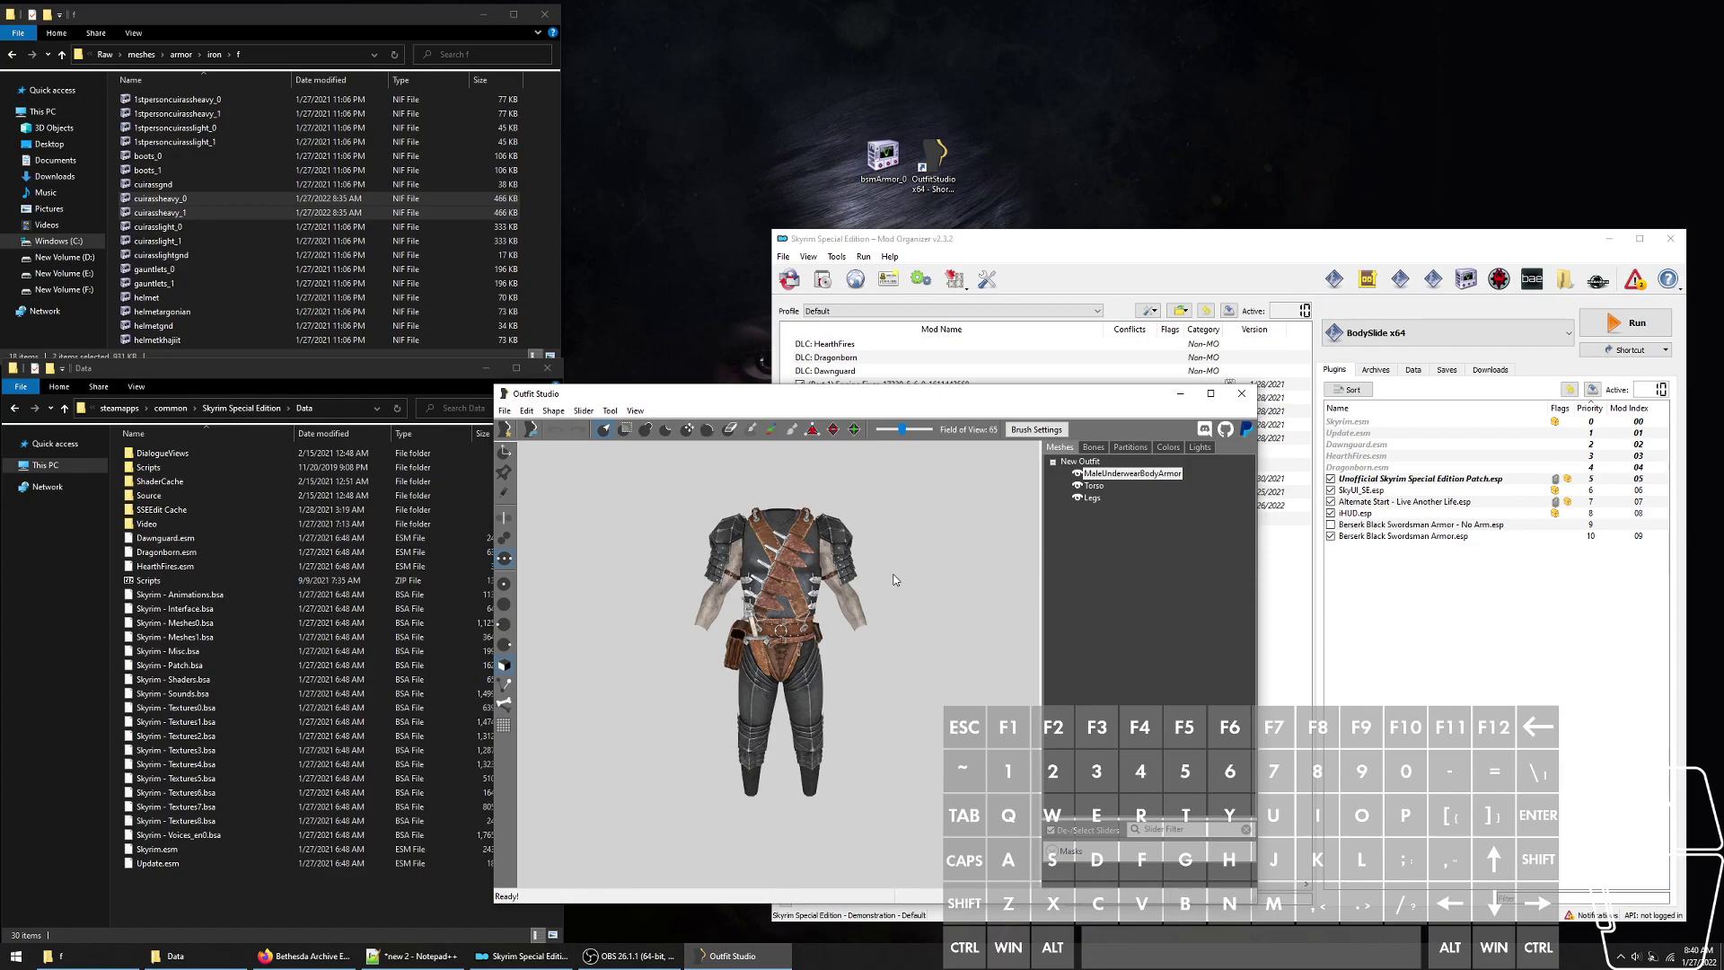
pyautogui.moveTo(851, 585); pyautogui.dragTo(912, 558, button='middle')
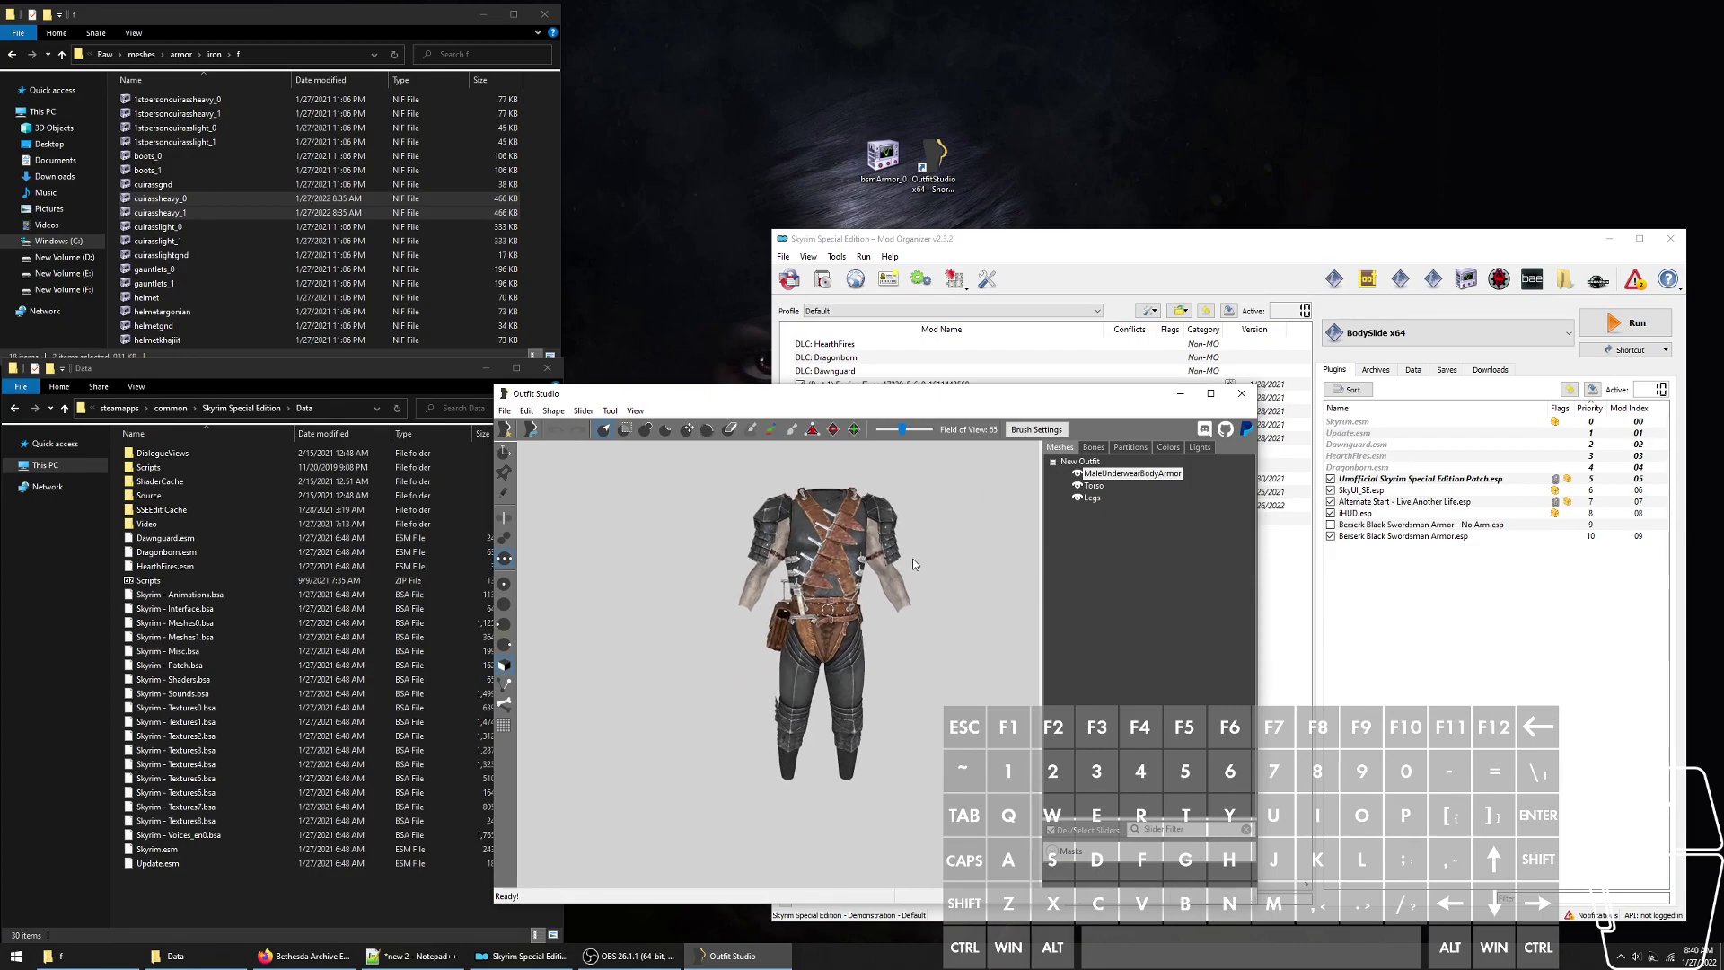